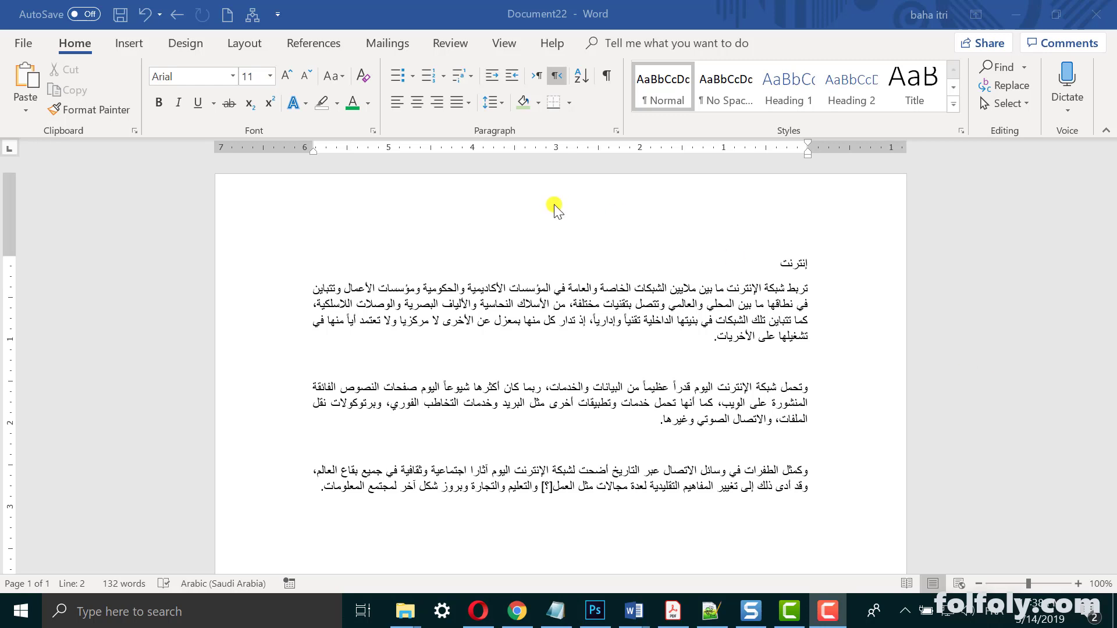
# - Add a new line below the heading and insert the chili picture folfolylogo.png there
pyautogui.click(780, 267)
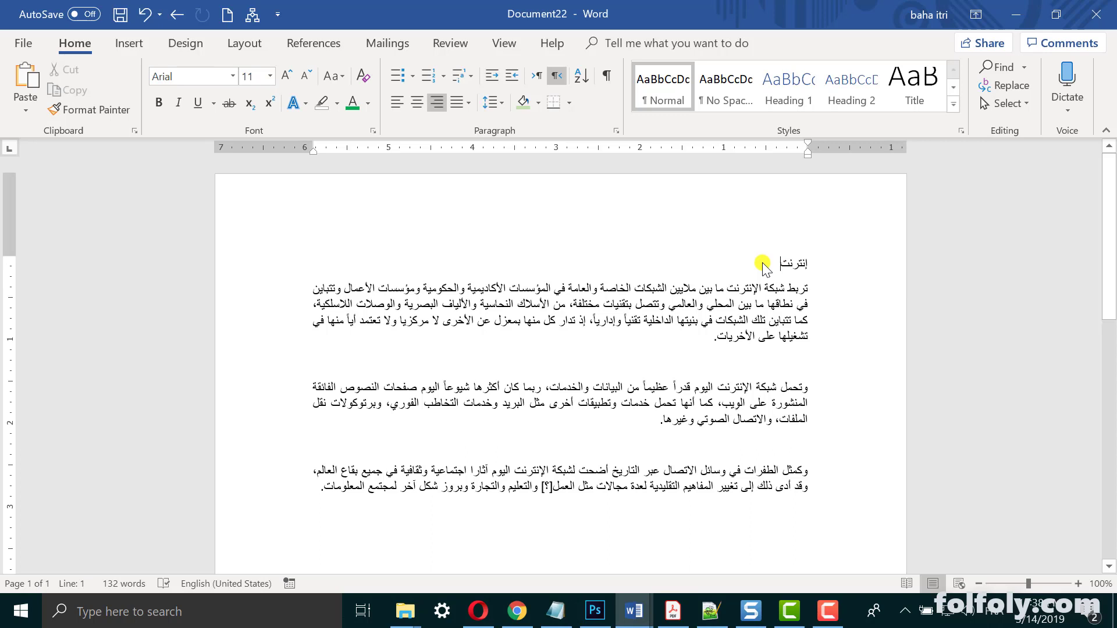
pyautogui.press('Return')
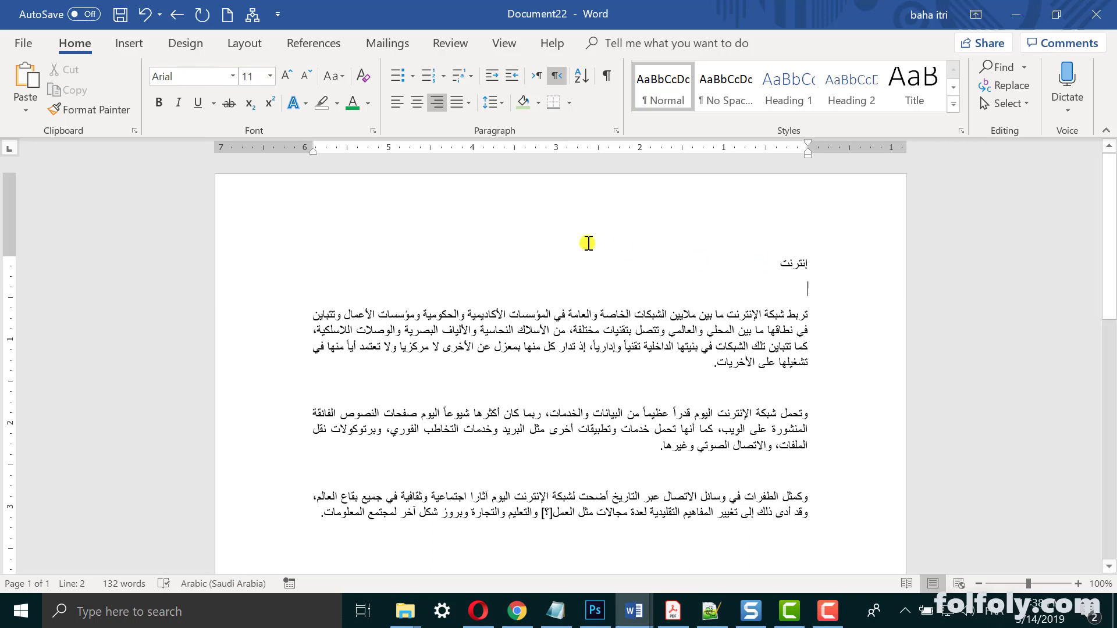
pyautogui.click(132, 46)
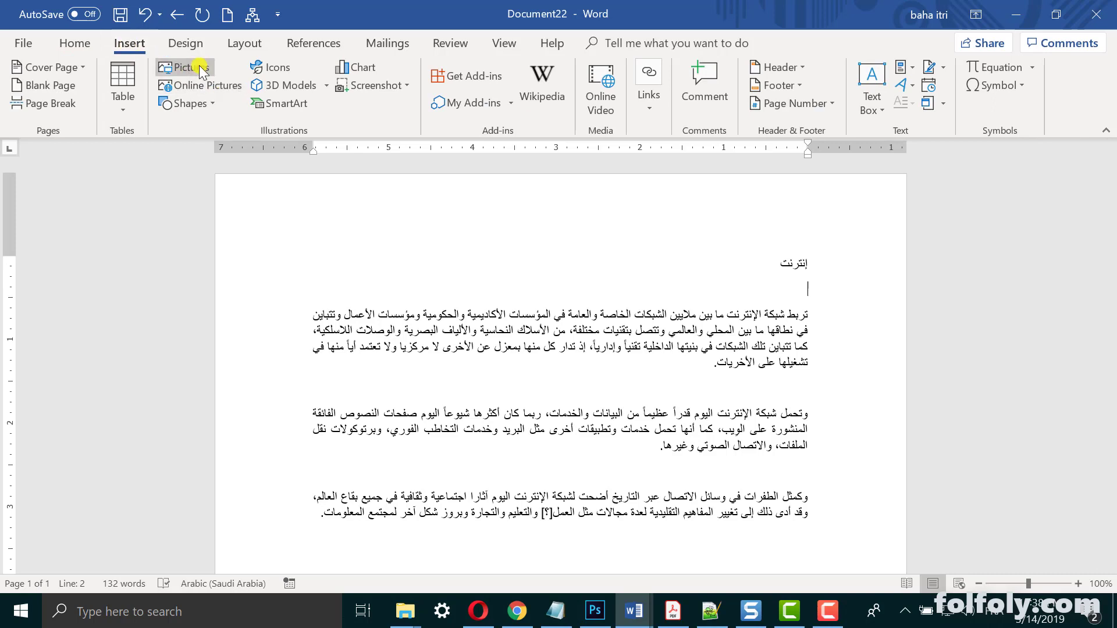
pyautogui.click(187, 69)
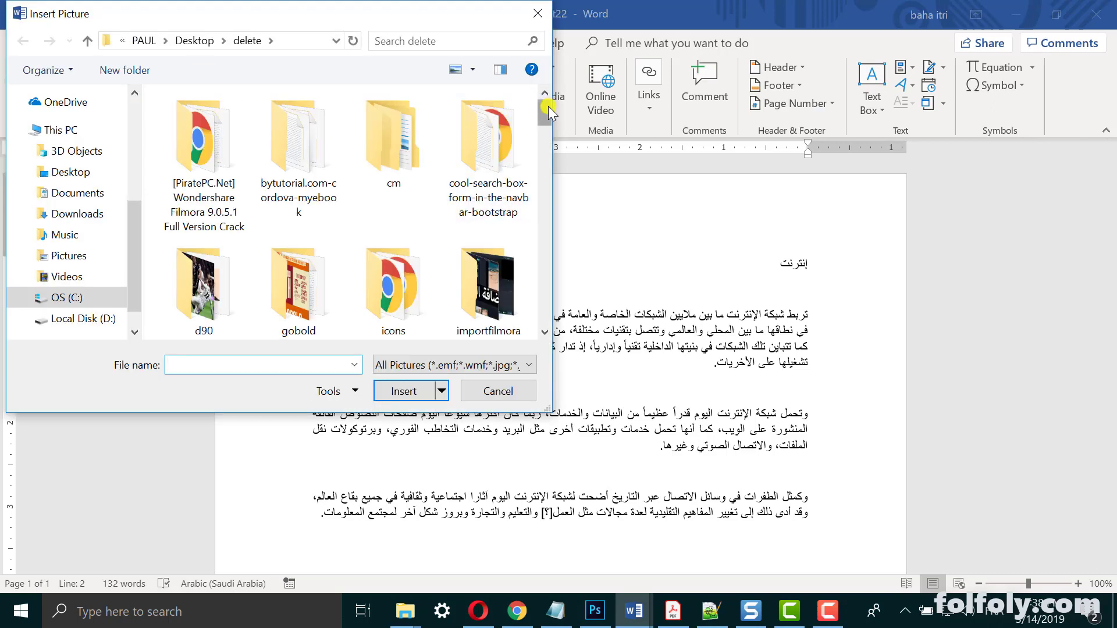
pyautogui.moveTo(549, 110); pyautogui.dragTo(547, 208)
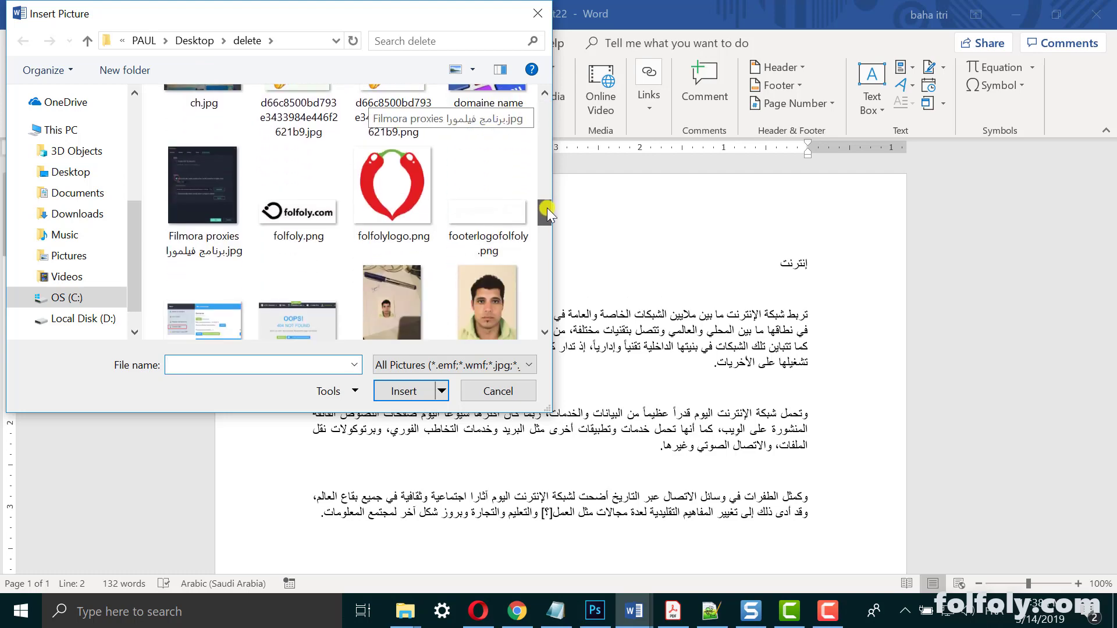
pyautogui.click(417, 201)
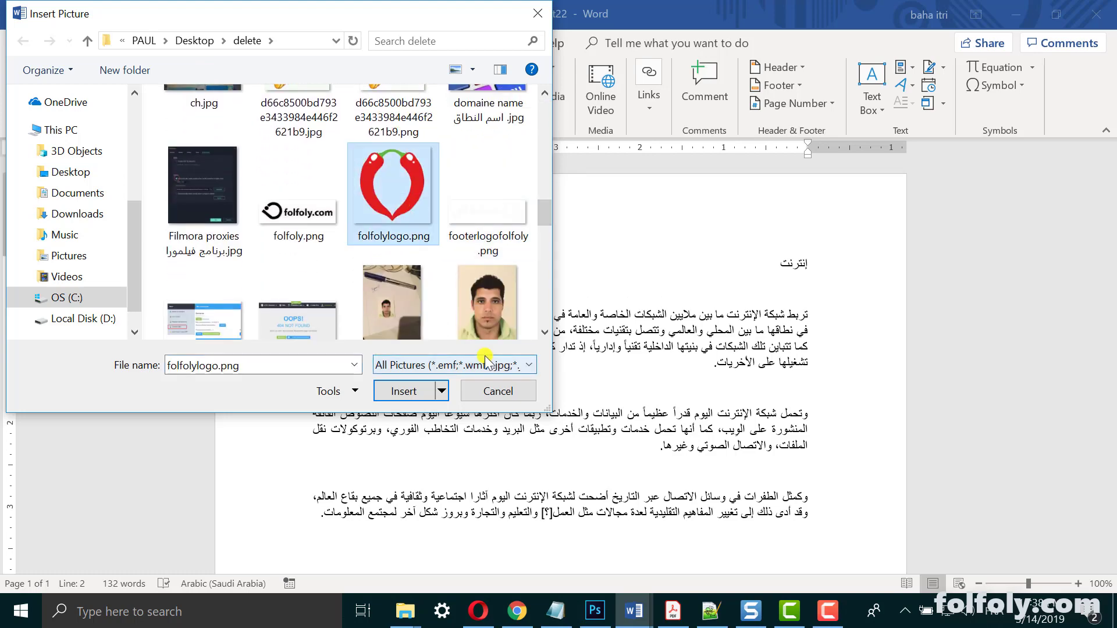
pyautogui.click(401, 392)
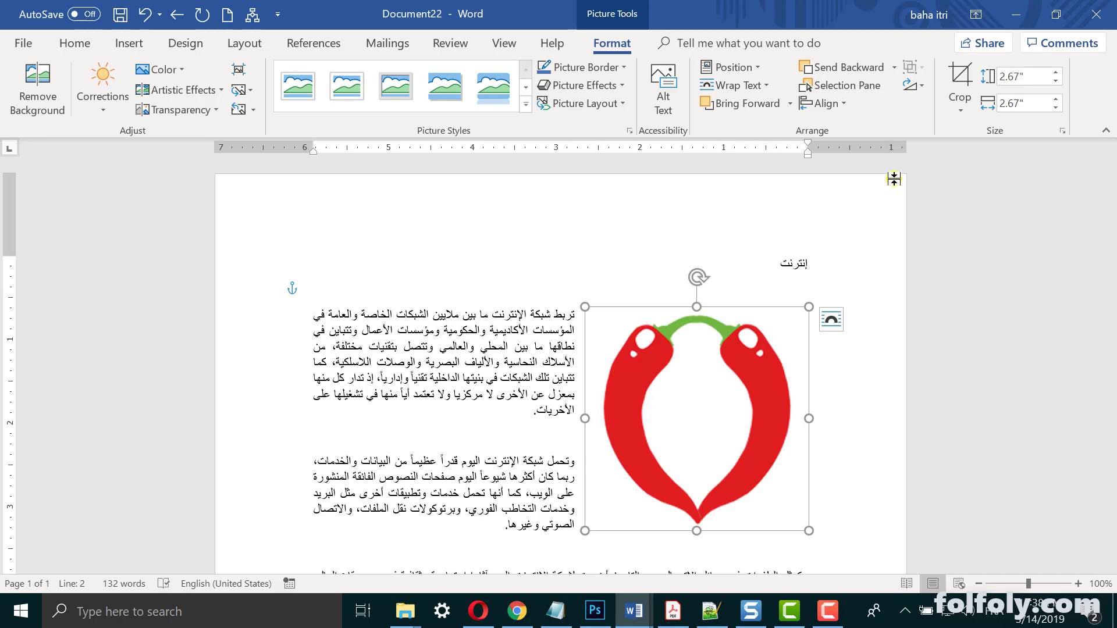
# - Try a centred wrap position, then set the chili picture to In Line with Text
pyautogui.click(747, 68)
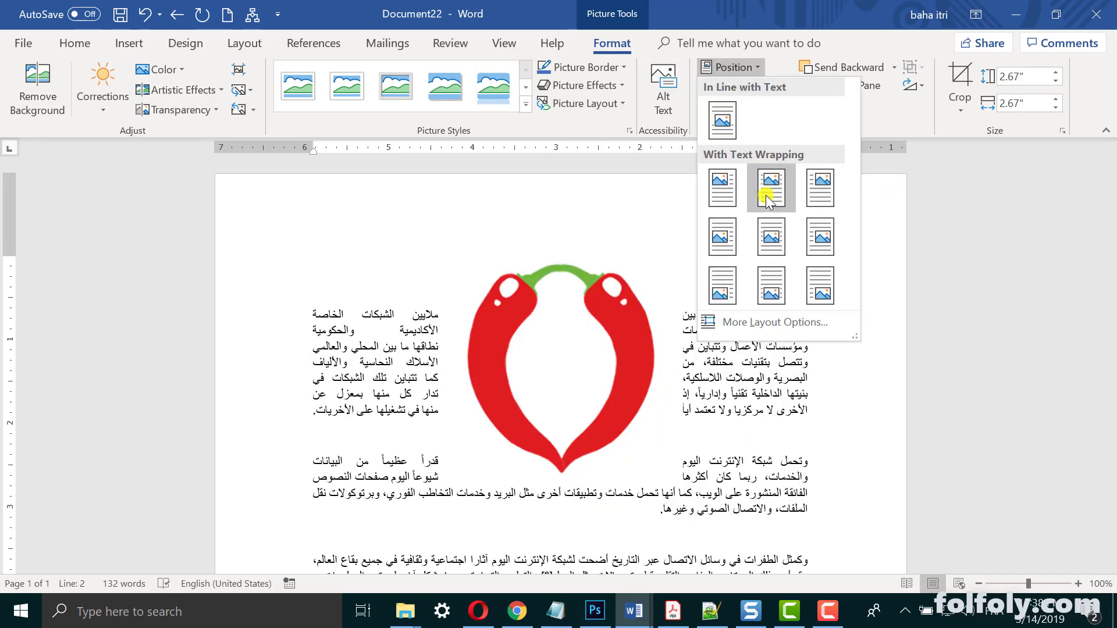
pyautogui.click(820, 236)
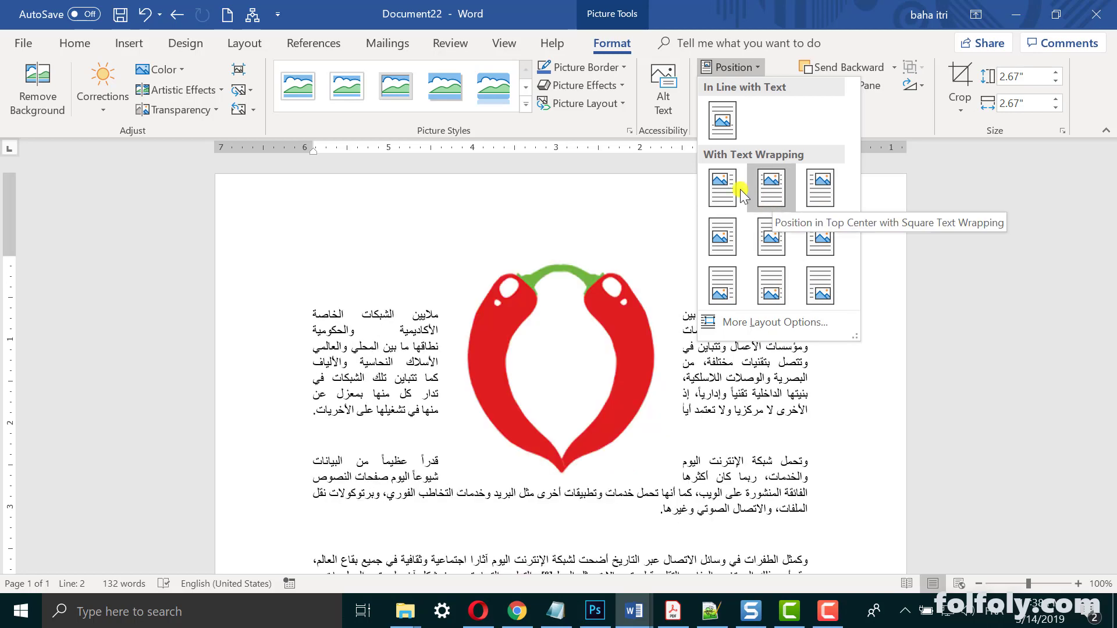
pyautogui.click(596, 125)
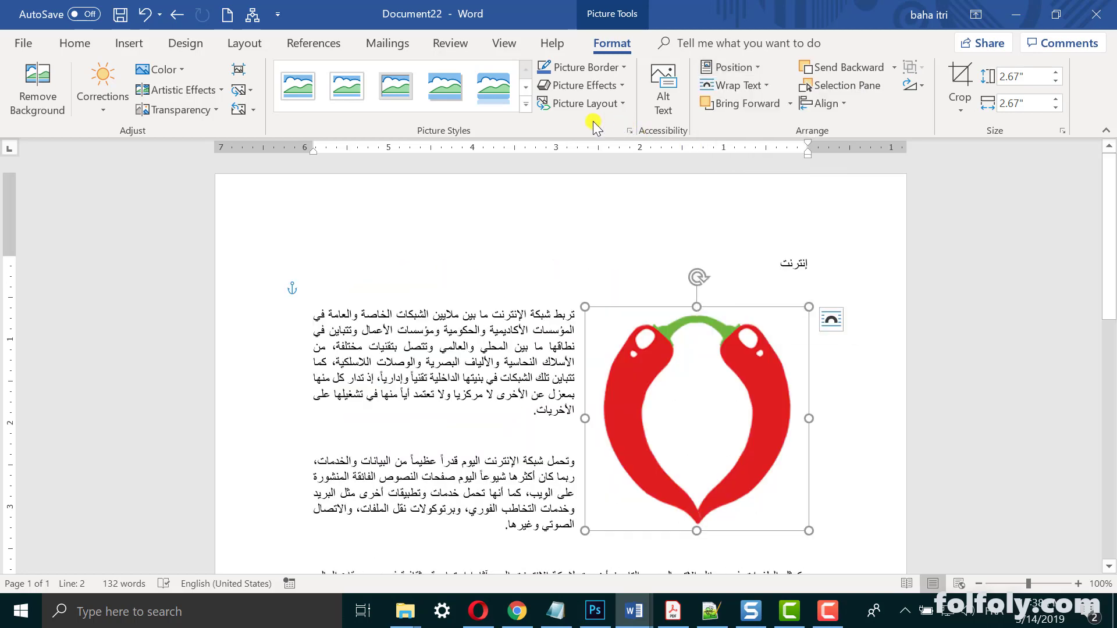
pyautogui.click(752, 87)
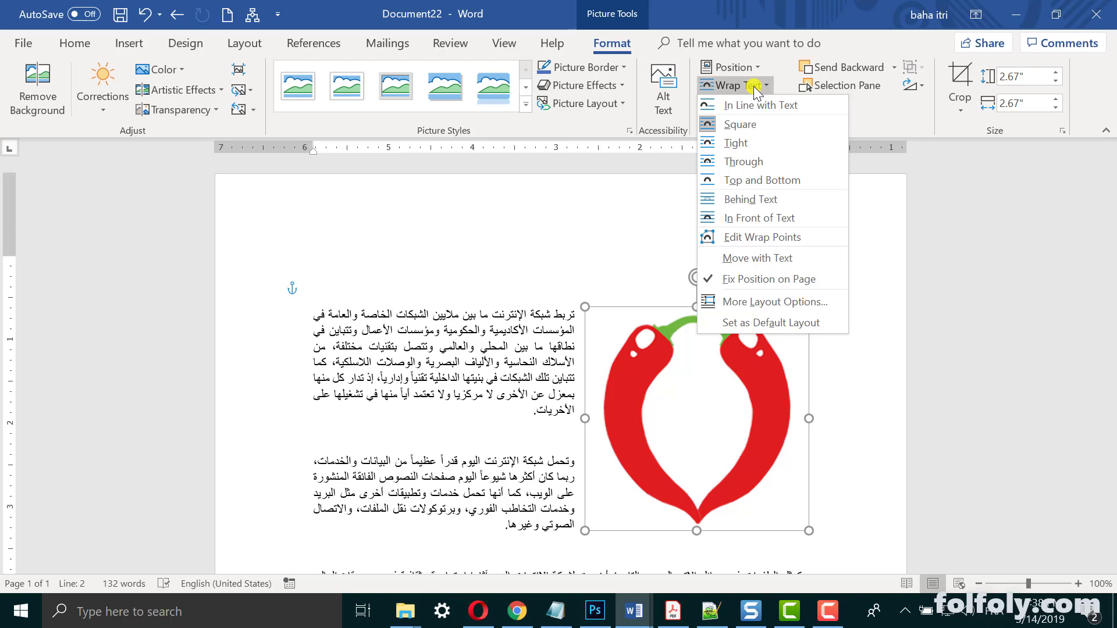
pyautogui.click(730, 111)
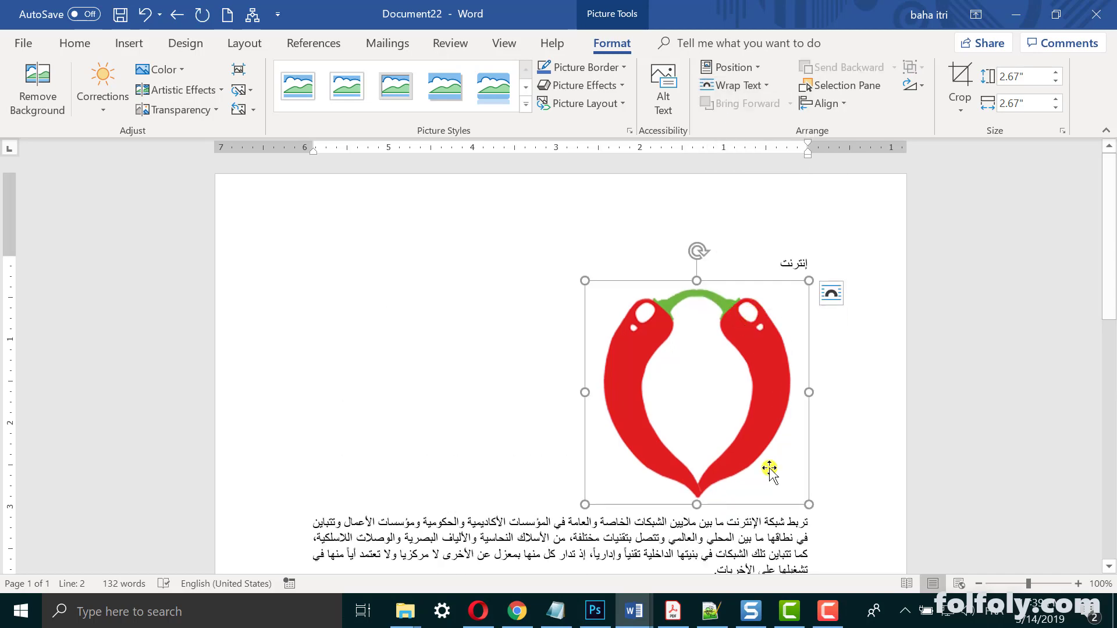
# - Join the first paragraph onto the picture's line, then undo that merge
pyautogui.click(812, 524)
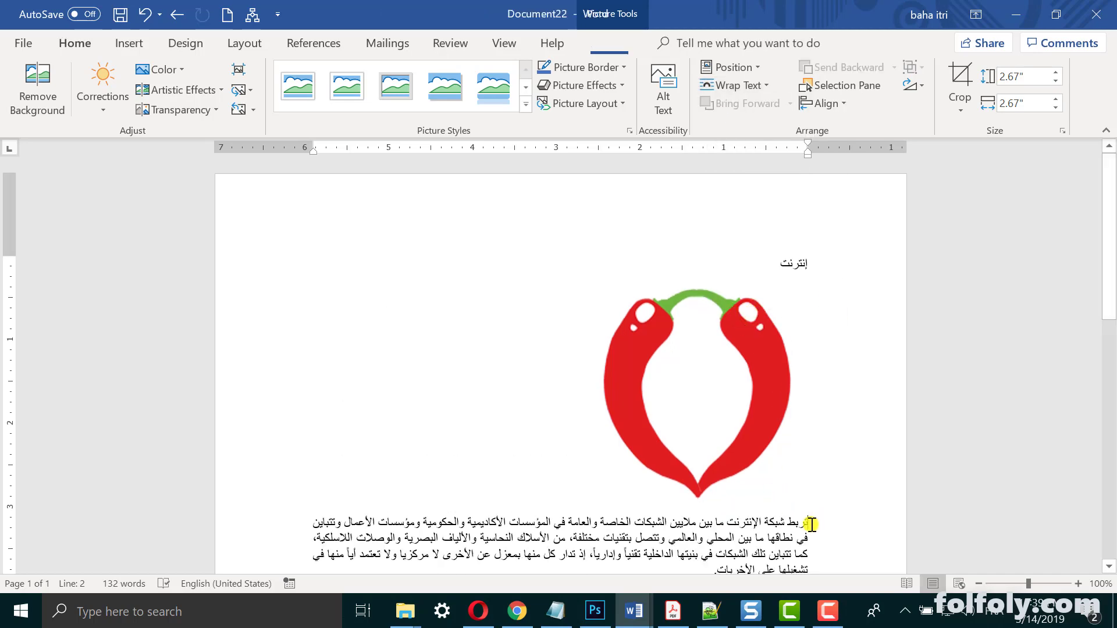
pyautogui.press('BackSpace')
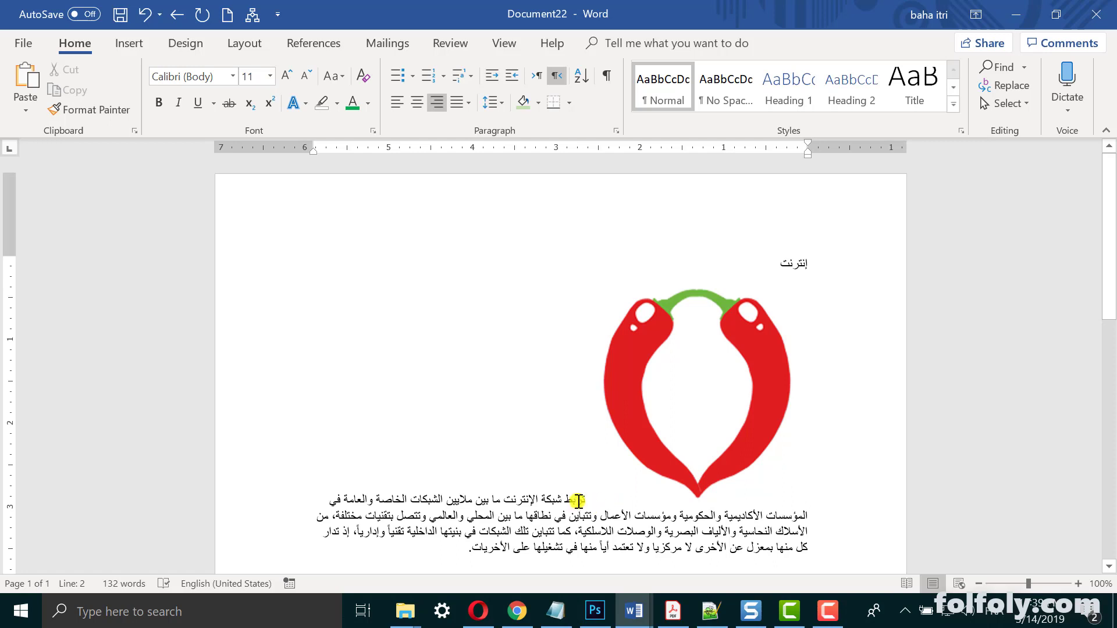
pyautogui.click(683, 443)
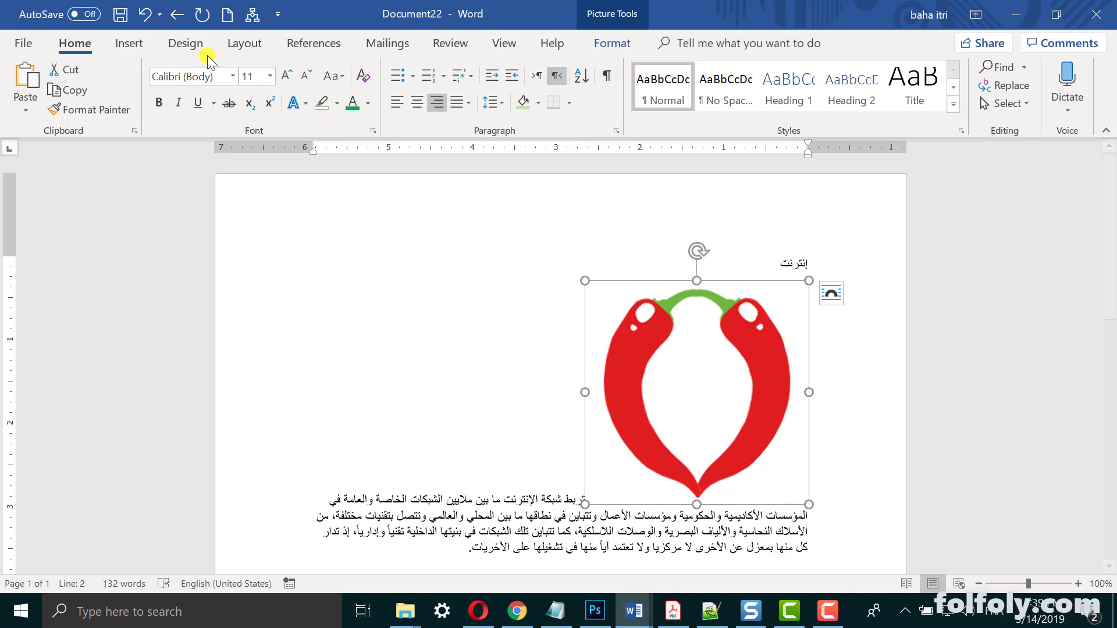
pyautogui.click(143, 17)
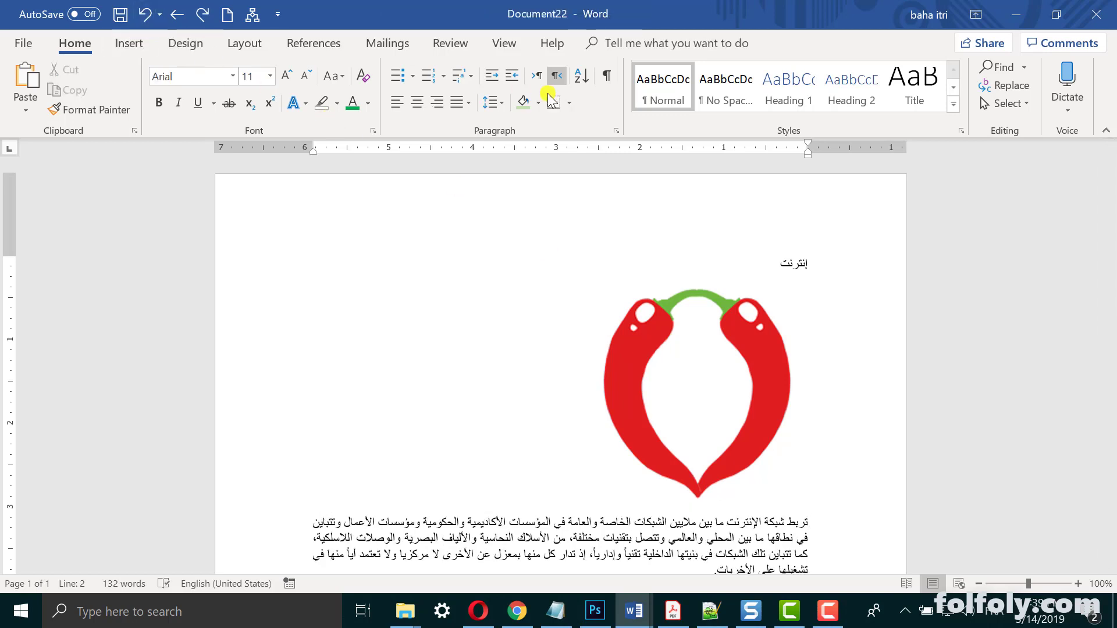
# - Give the chili picture Square text wrapping
pyautogui.doubleClick(714, 361)
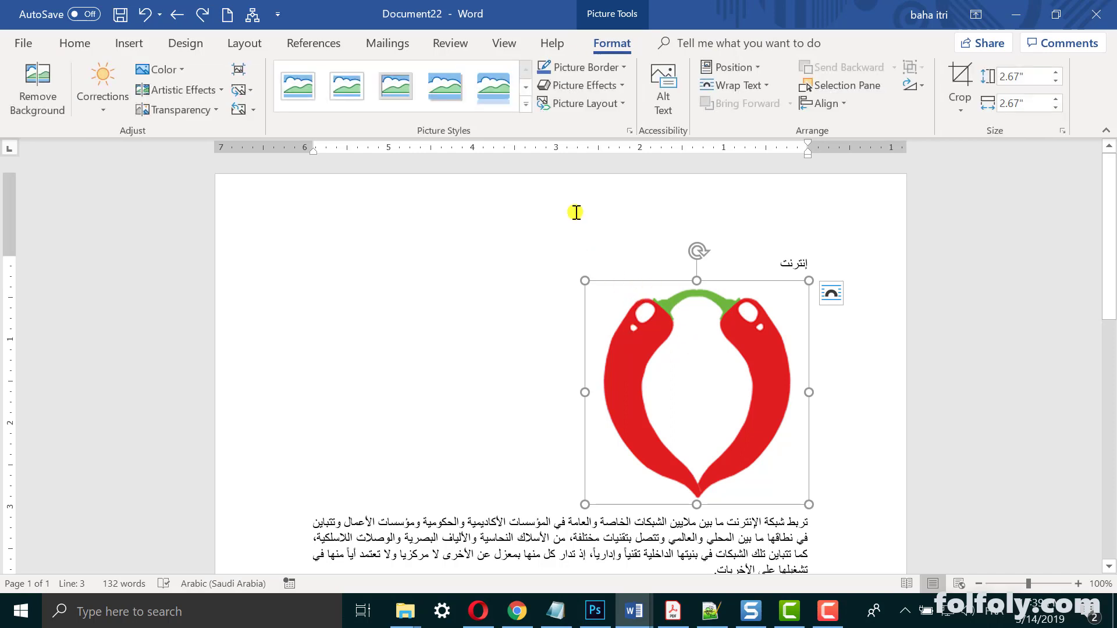
pyautogui.click(753, 88)
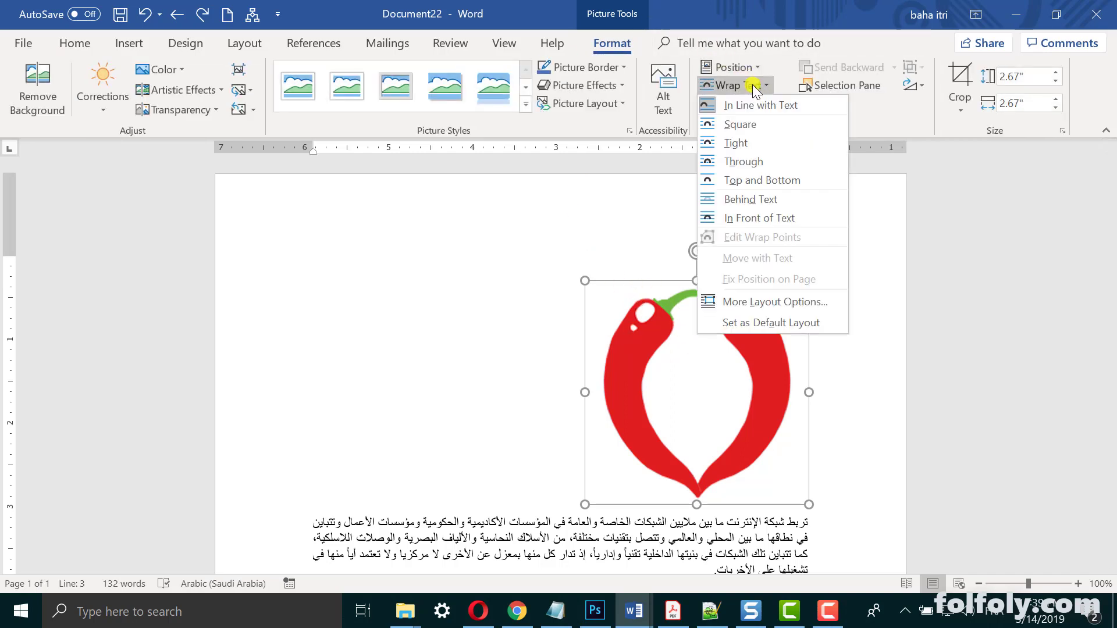
pyautogui.click(738, 125)
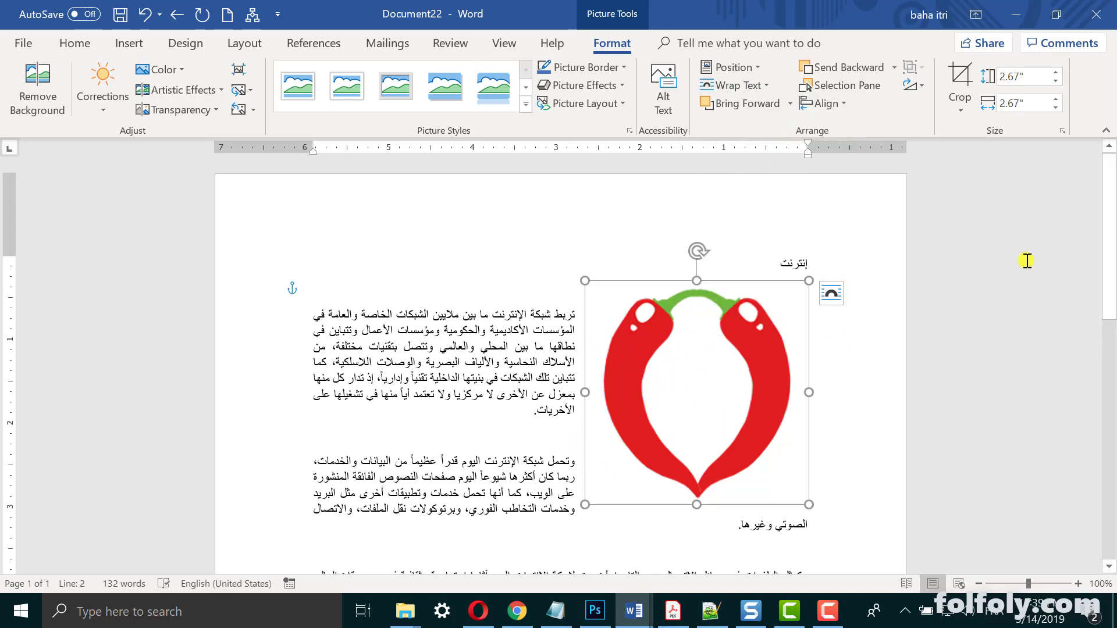
# - Drag the chili picture left and down into the Arabic paragraphs so the text reflows
pyautogui.click(977, 584)
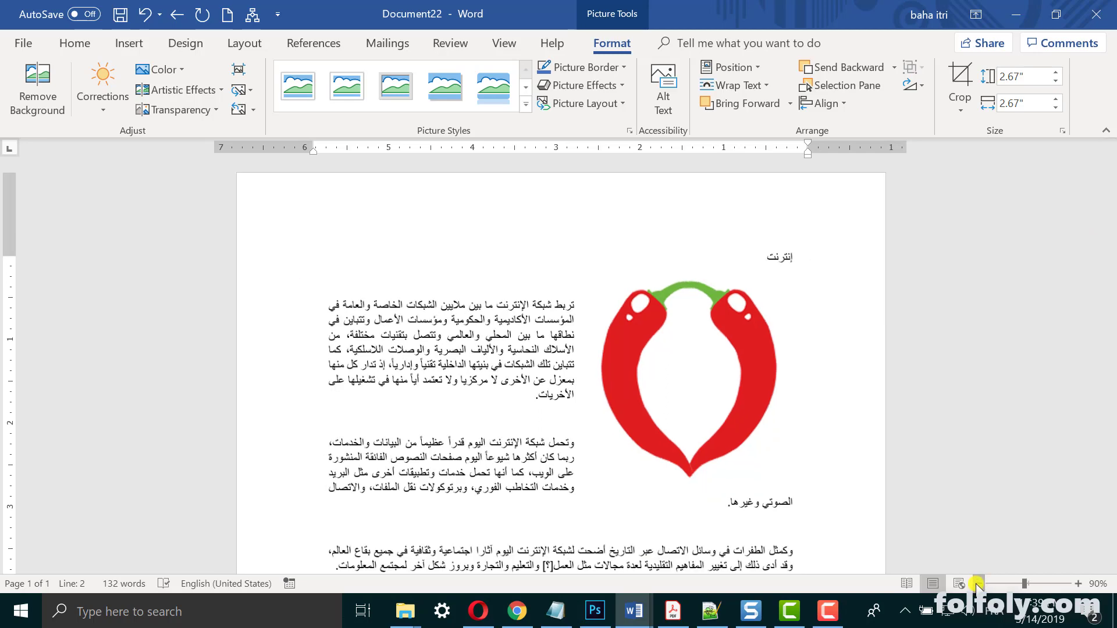
pyautogui.click(977, 584)
pyautogui.click(977, 583)
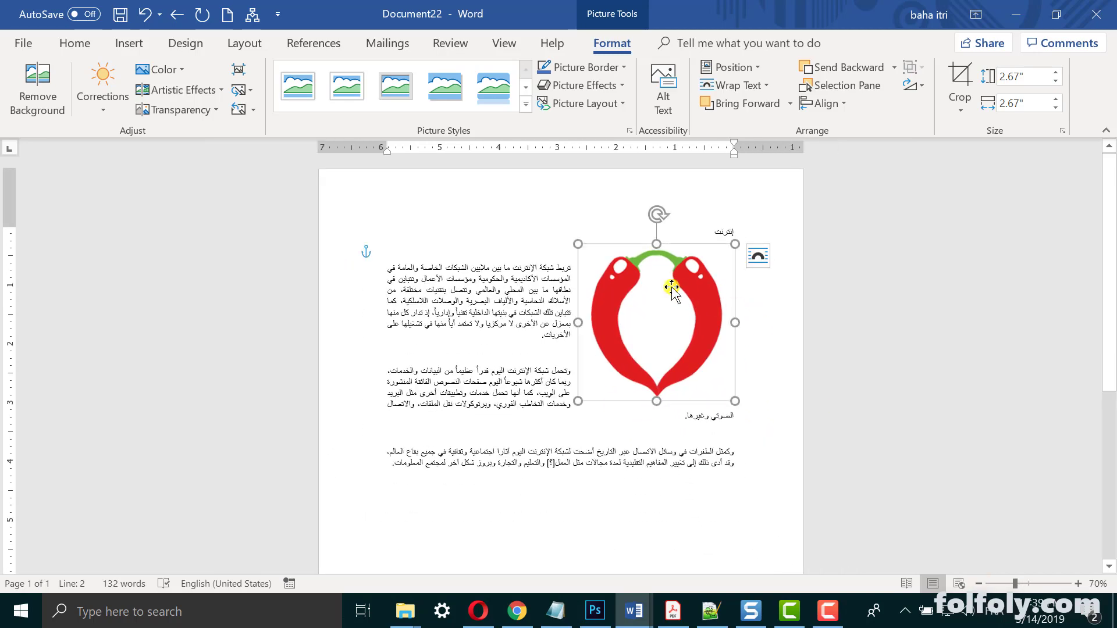
pyautogui.moveTo(666, 284); pyautogui.dragTo(602, 336)
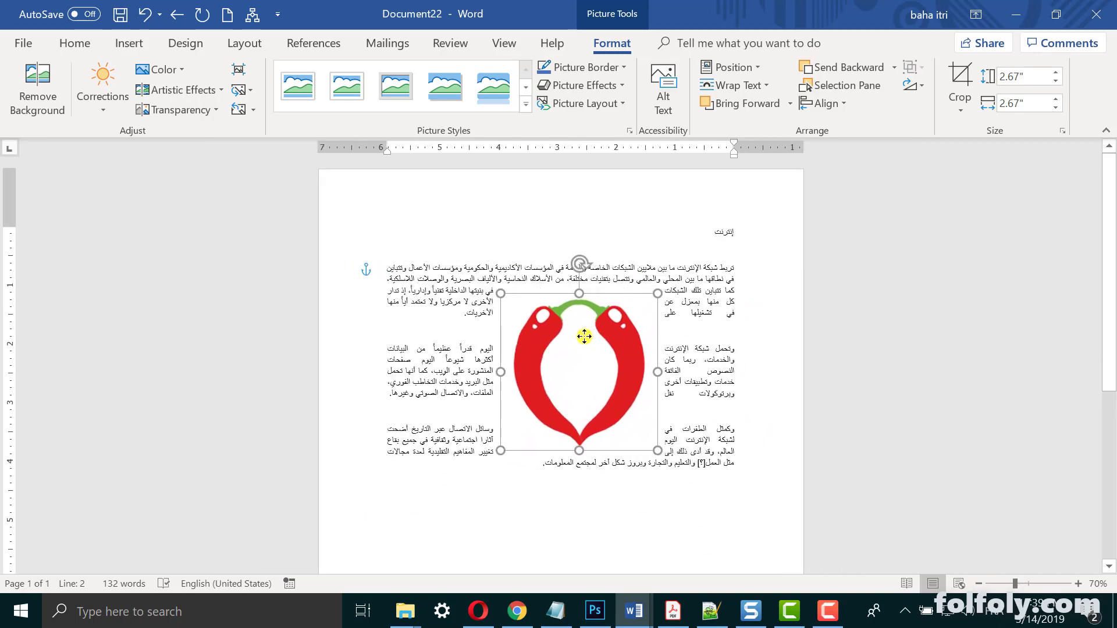
pyautogui.moveTo(602, 336)
pyautogui.mouseDown()
pyautogui.moveTo(622, 342)
pyautogui.moveTo(577, 341)
pyautogui.mouseUp()
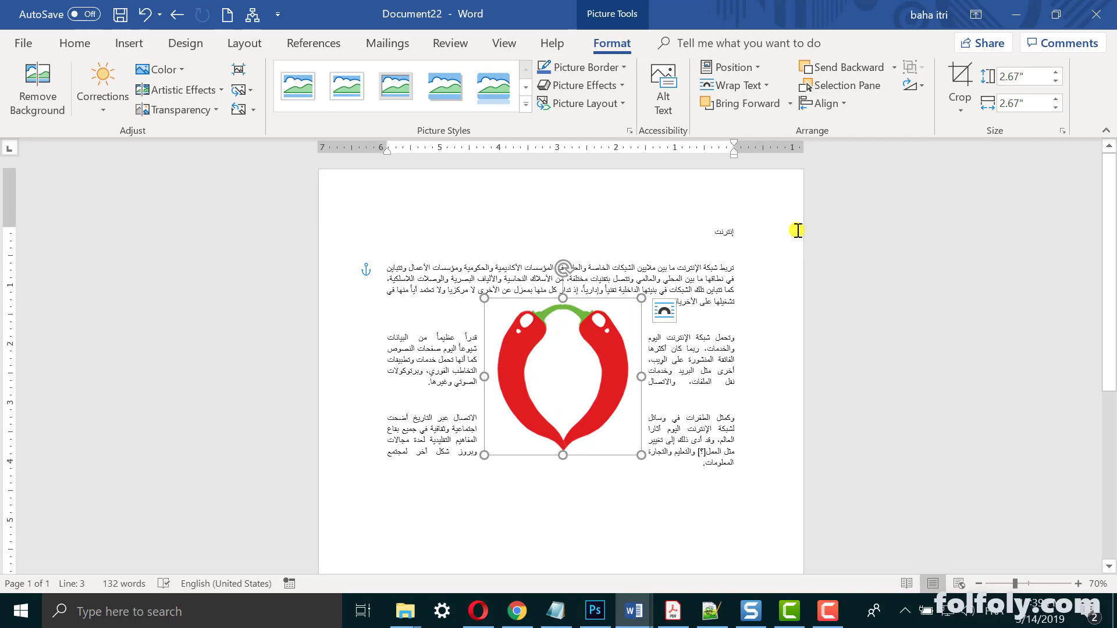
# - Switch the chili picture's wrapping to Top and Bottom
pyautogui.click(744, 87)
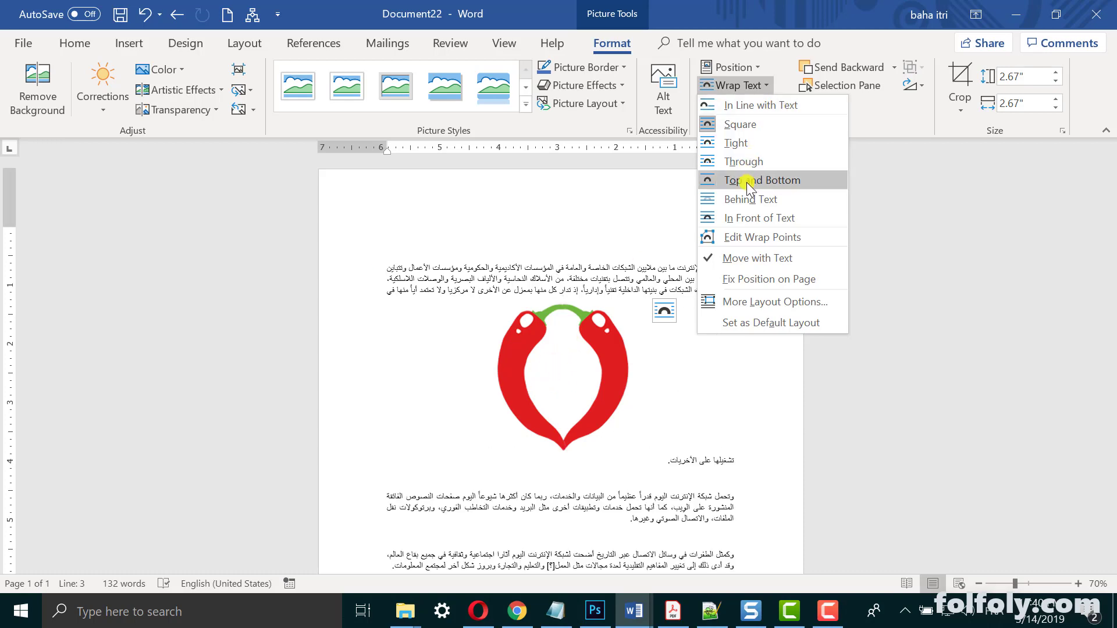
pyautogui.click(746, 180)
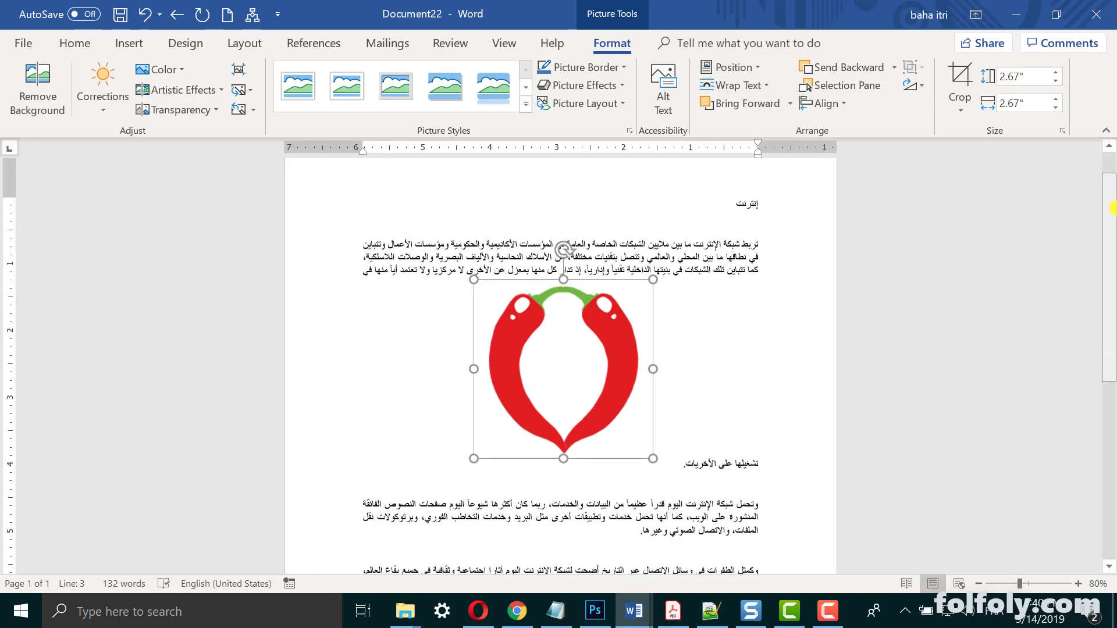
# - Drag the chili picture below the second paragraph, then back up into it
pyautogui.keyDown('ctrl'); pyautogui.scroll(1, 1001, 537); pyautogui.keyUp('ctrl')
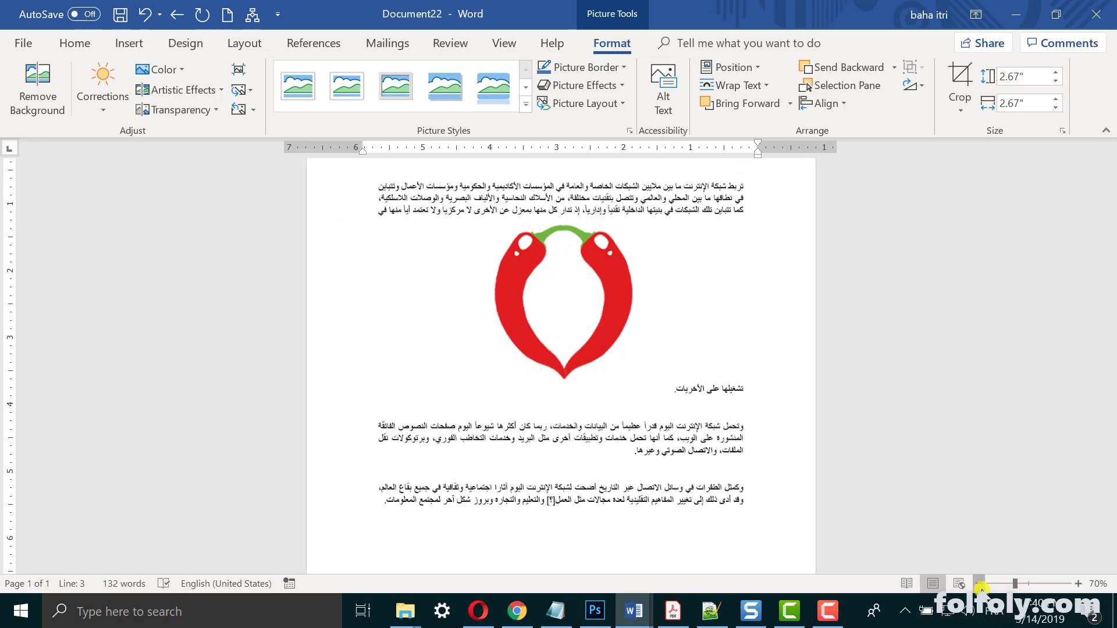
pyautogui.keyDown('ctrl'); pyautogui.scroll(-1, 586, 294); pyautogui.keyUp('ctrl')
pyautogui.keyDown('ctrl'); pyautogui.scroll(-1, 586, 294); pyautogui.keyUp('ctrl')
pyautogui.moveTo(553, 278)
pyautogui.mouseDown()
pyautogui.moveTo(553, 341)
pyautogui.moveTo(557, 331)
pyautogui.mouseUp()
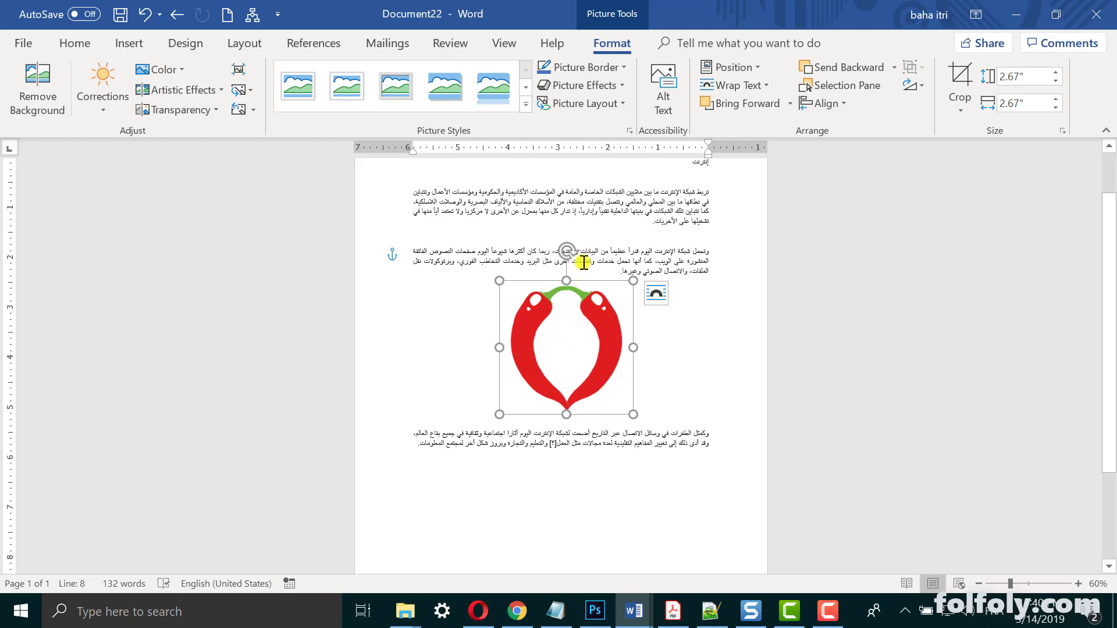
pyautogui.moveTo(570, 317)
pyautogui.mouseDown()
pyautogui.moveTo(568, 266)
pyautogui.moveTo(571, 276)
pyautogui.mouseUp()
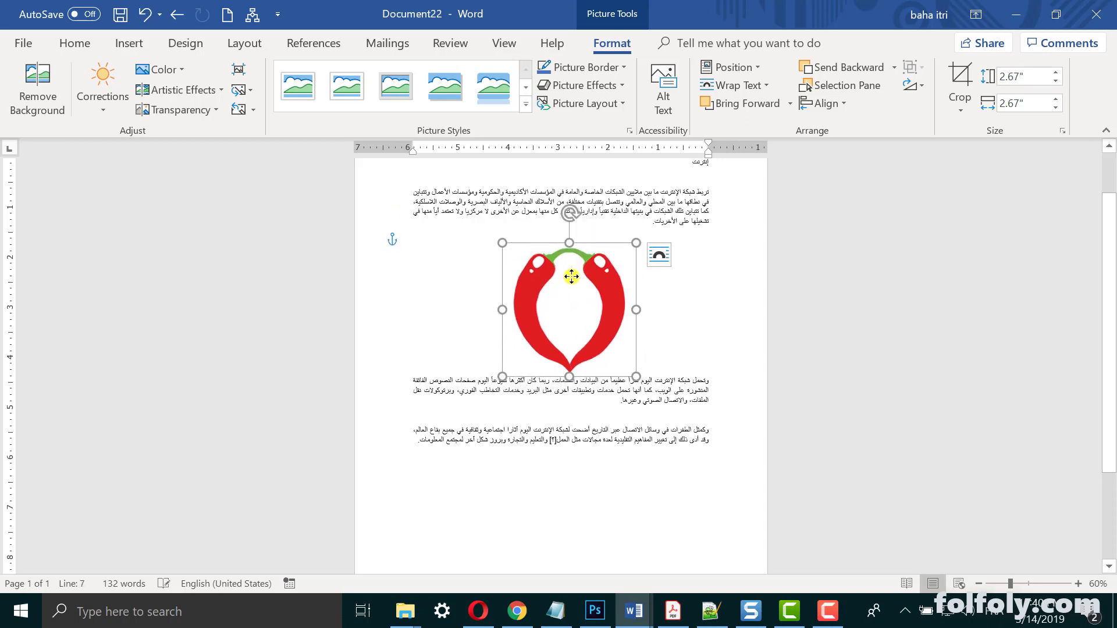
pyautogui.click(751, 85)
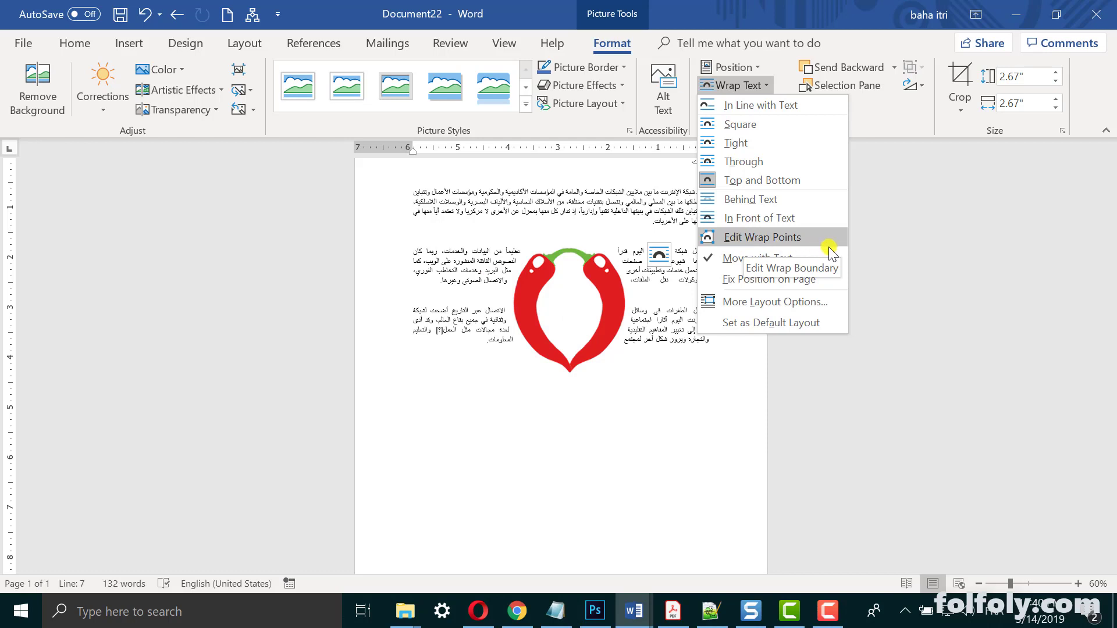
# - Edit the wrap points, pulling the boundary outward on the chili's right and left sides
pyautogui.click(747, 247)
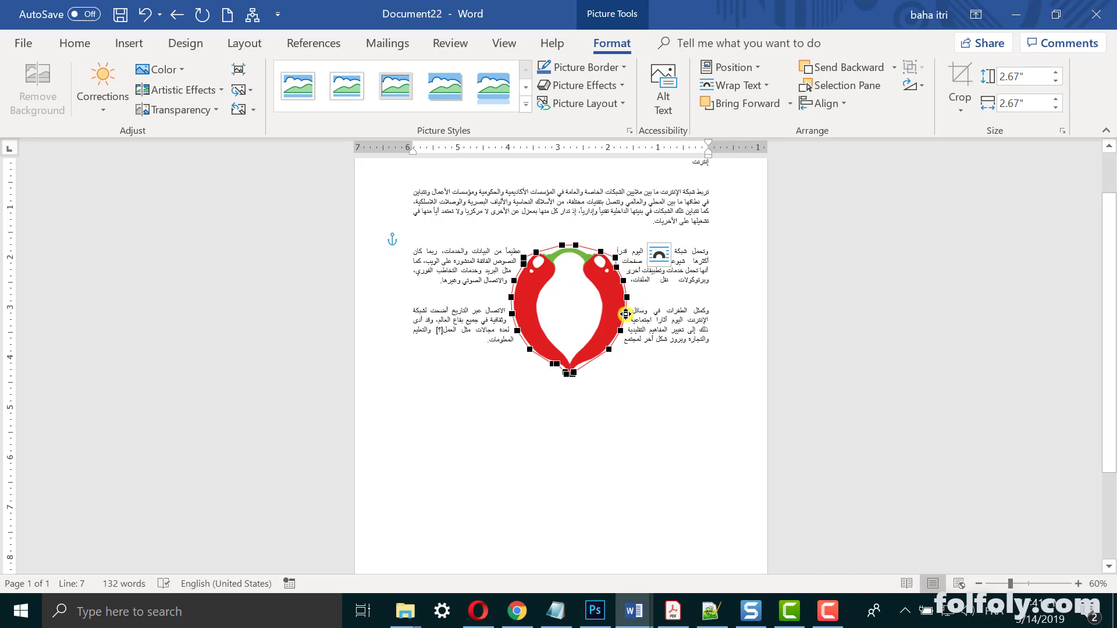
pyautogui.moveTo(625, 314)
pyautogui.mouseDown()
pyautogui.moveTo(655, 321)
pyautogui.moveTo(645, 344)
pyautogui.mouseUp()
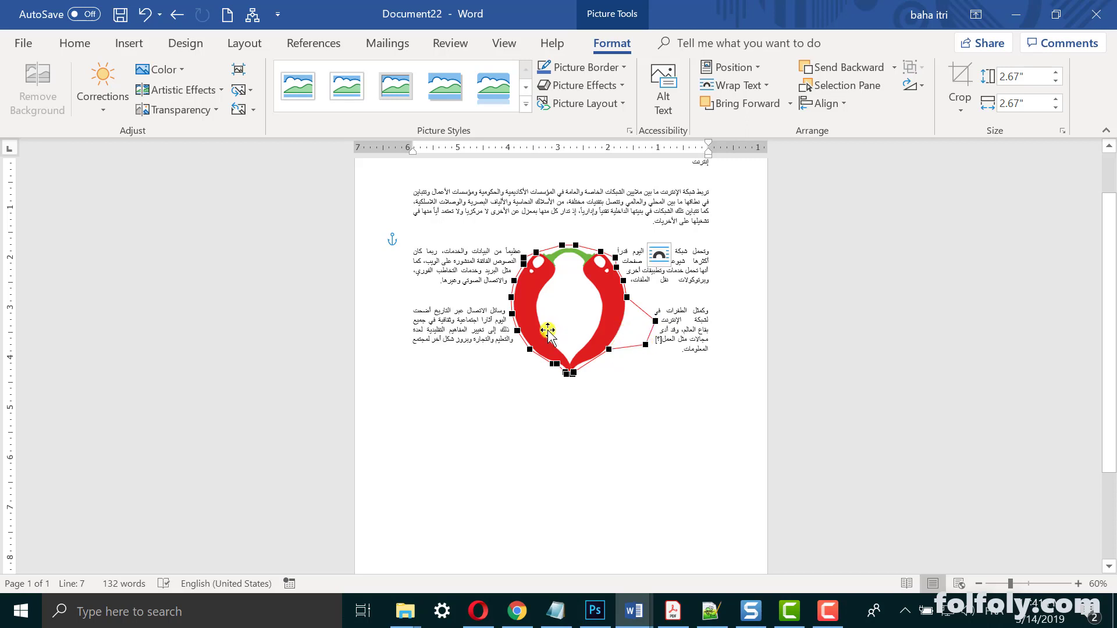
pyautogui.moveTo(512, 314)
pyautogui.mouseDown()
pyautogui.moveTo(478, 314)
pyautogui.moveTo(493, 351)
pyautogui.mouseUp()
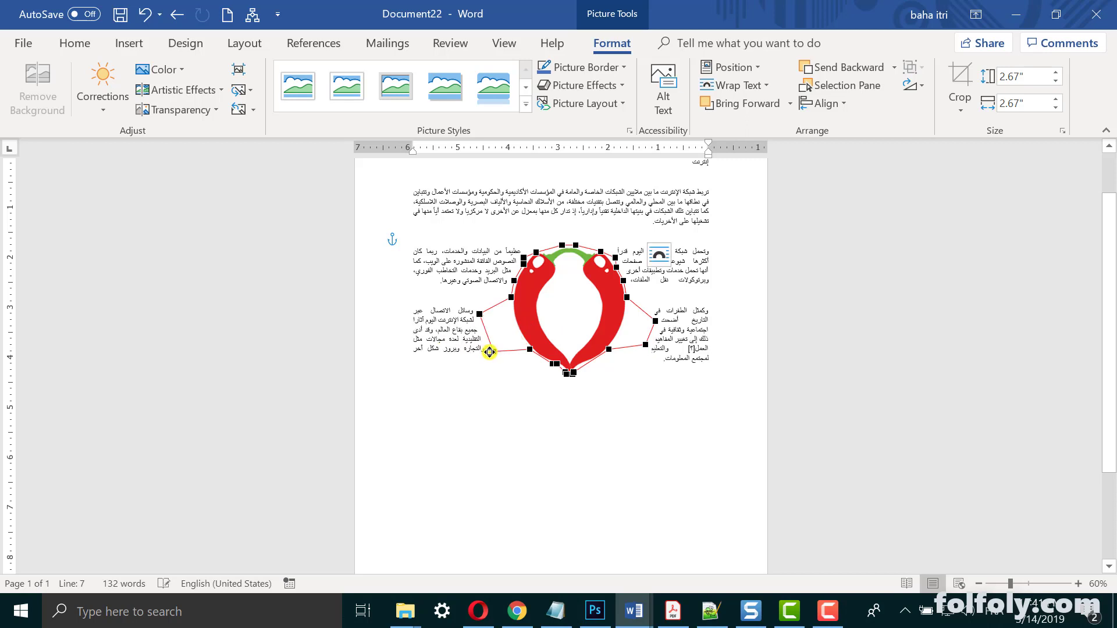
pyautogui.click(748, 87)
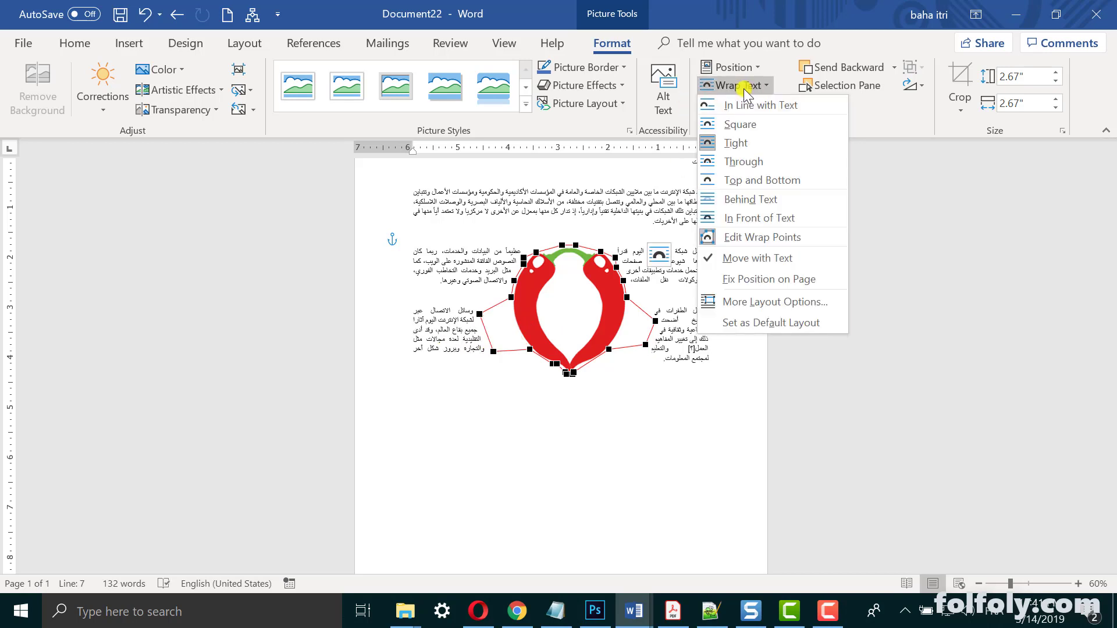
# - Apply Square wrapping to the chili picture and keep Move with Text checked
pyautogui.click(734, 126)
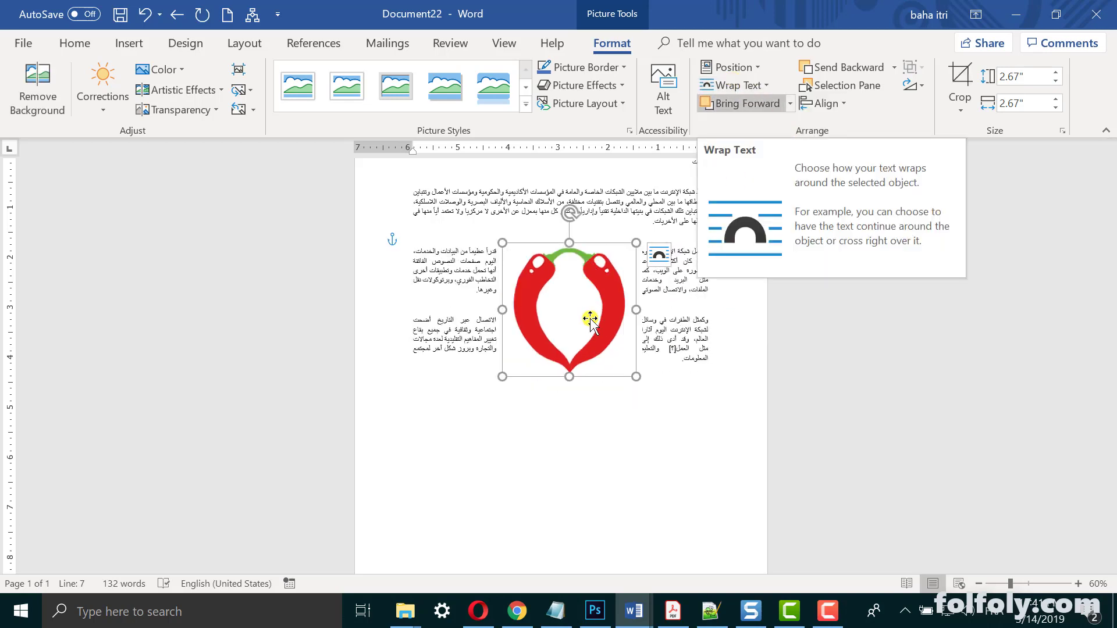
pyautogui.click(738, 86)
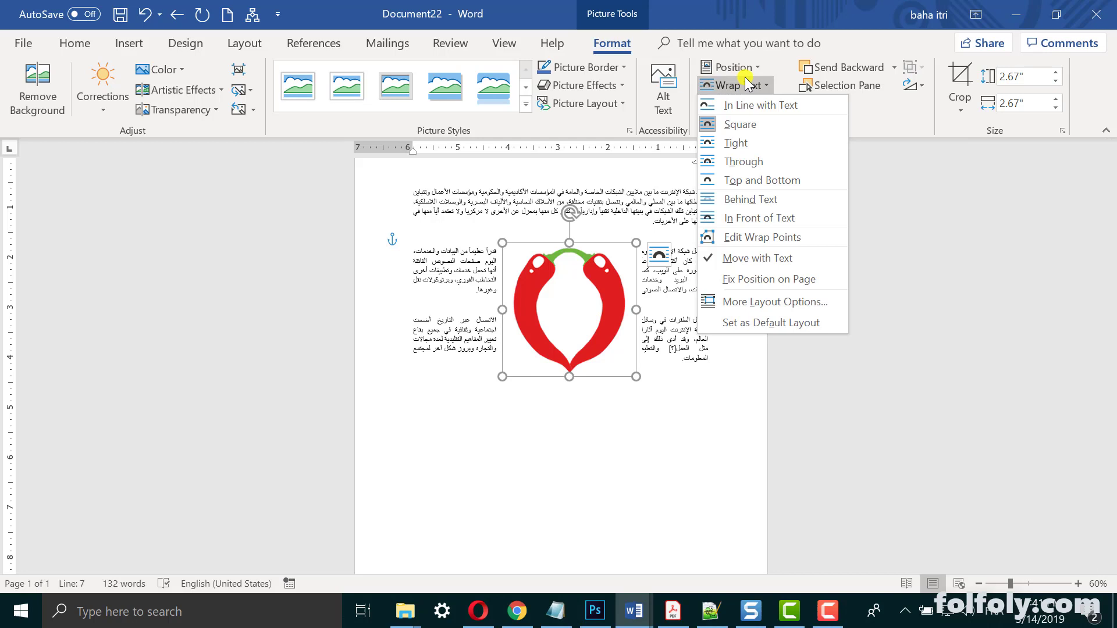
pyautogui.click(754, 121)
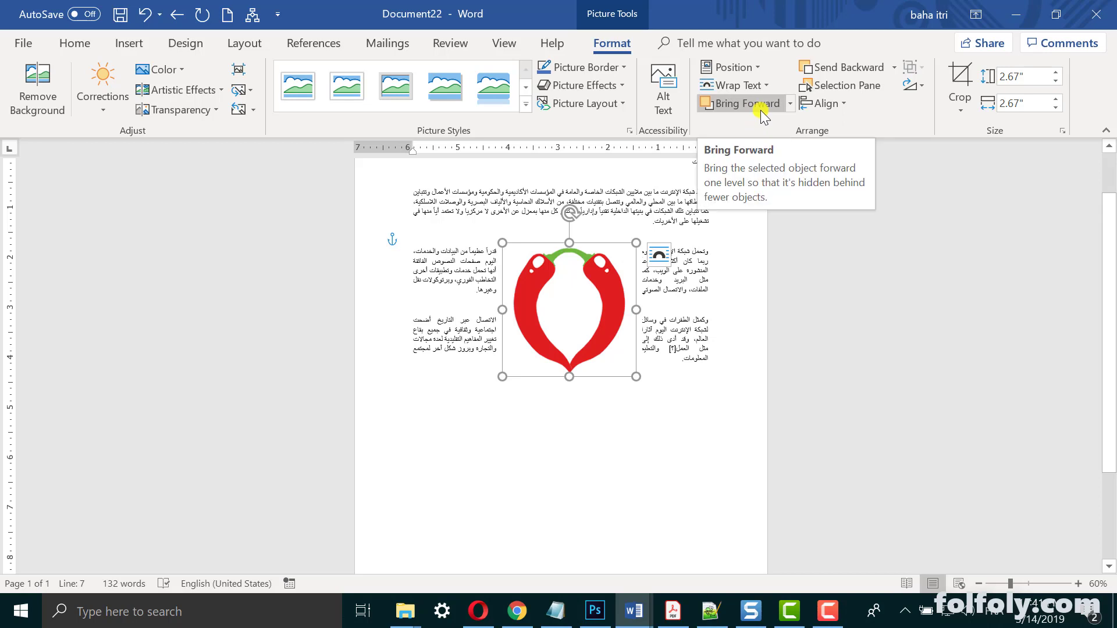
pyautogui.click(737, 85)
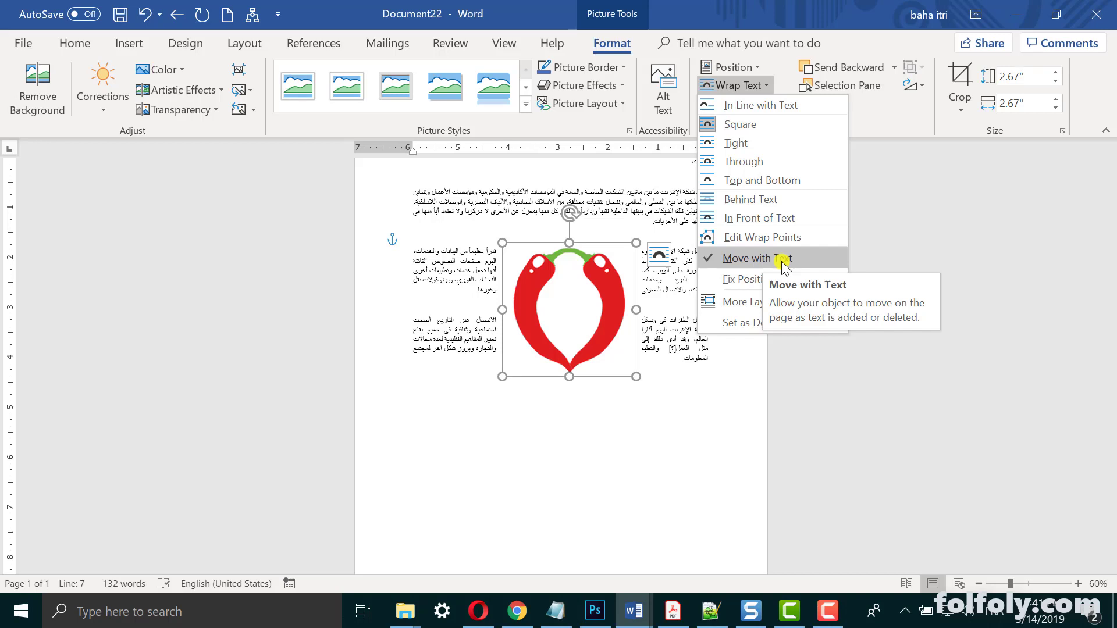
pyautogui.click(642, 220)
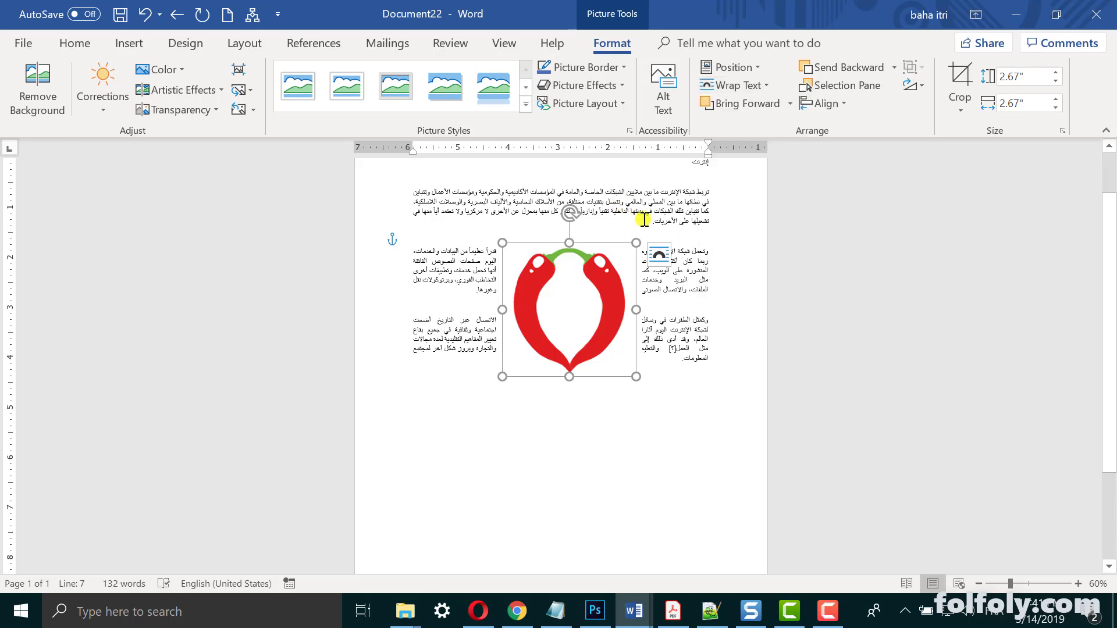
# - Add blank lines after the first paragraph to test the picture moving, then remove them and undo the last deletion
pyautogui.click(644, 220)
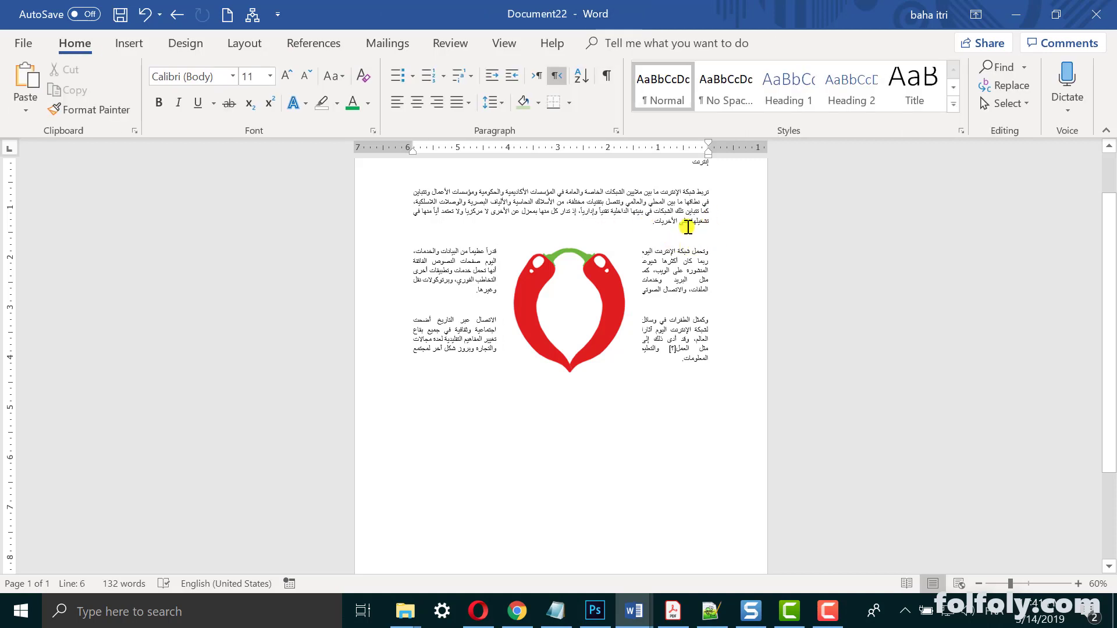
pyautogui.press('Return')
pyautogui.press('Return')
pyautogui.press('Return')
pyautogui.press('Return')
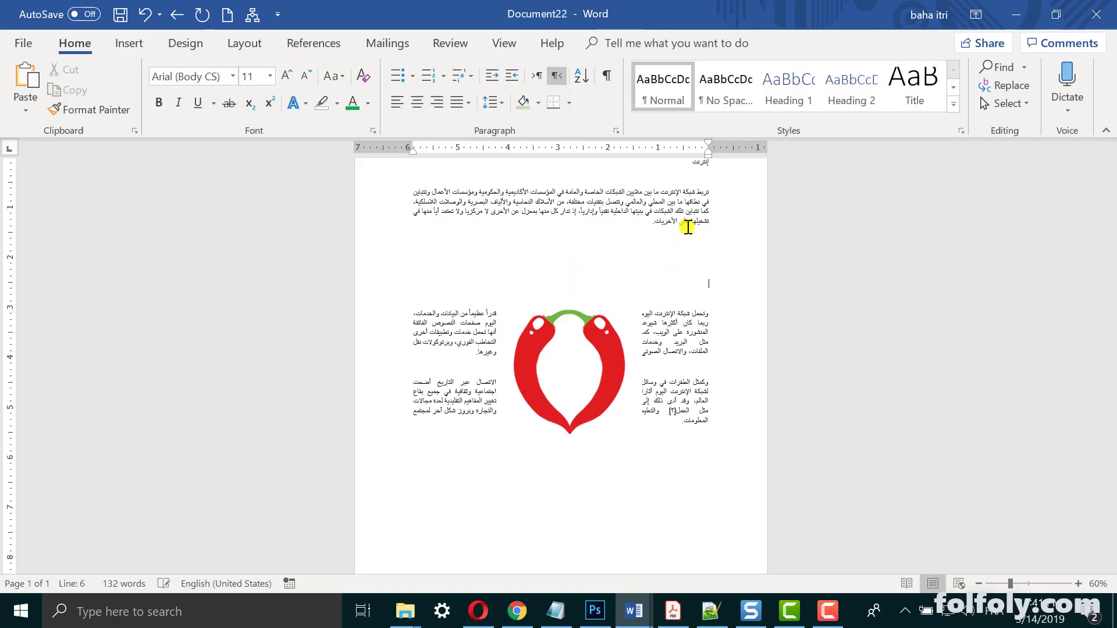
pyautogui.press('Return')
pyautogui.press('Return')
pyautogui.press('Return')
pyautogui.press('Return')
pyautogui.press('Return')
pyautogui.press('Return')
pyautogui.press('Return')
pyautogui.press('Return')
pyautogui.press('Return')
pyautogui.press('Return')
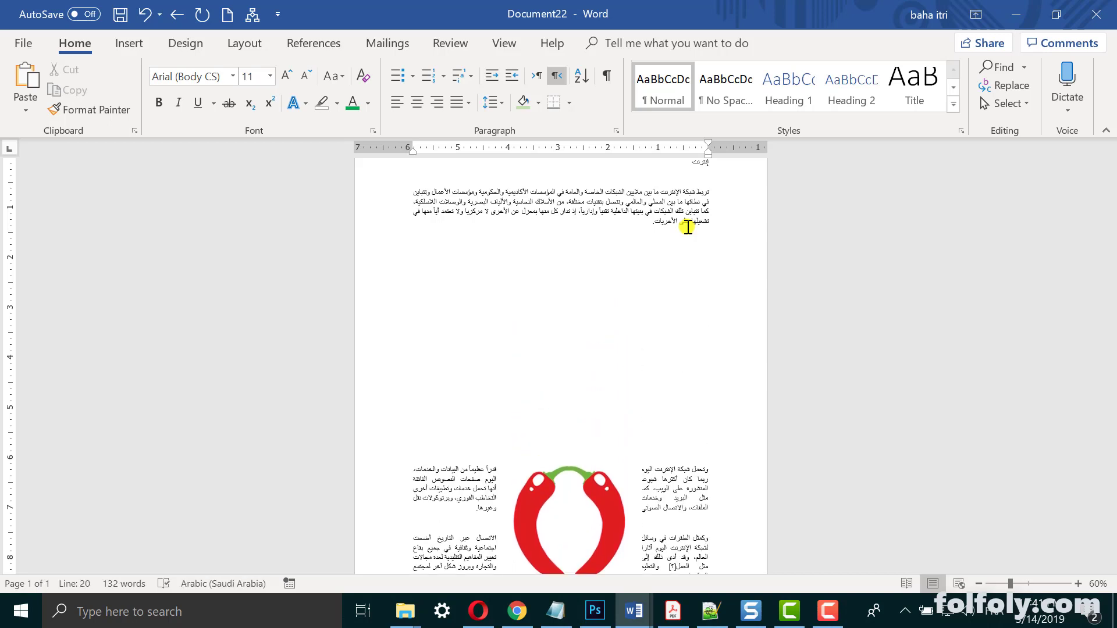
pyautogui.press('Return')
pyautogui.press('Return')
pyautogui.press('BackSpace')
pyautogui.press('BackSpace')
pyautogui.press('BackSpace')
pyautogui.press('BackSpace')
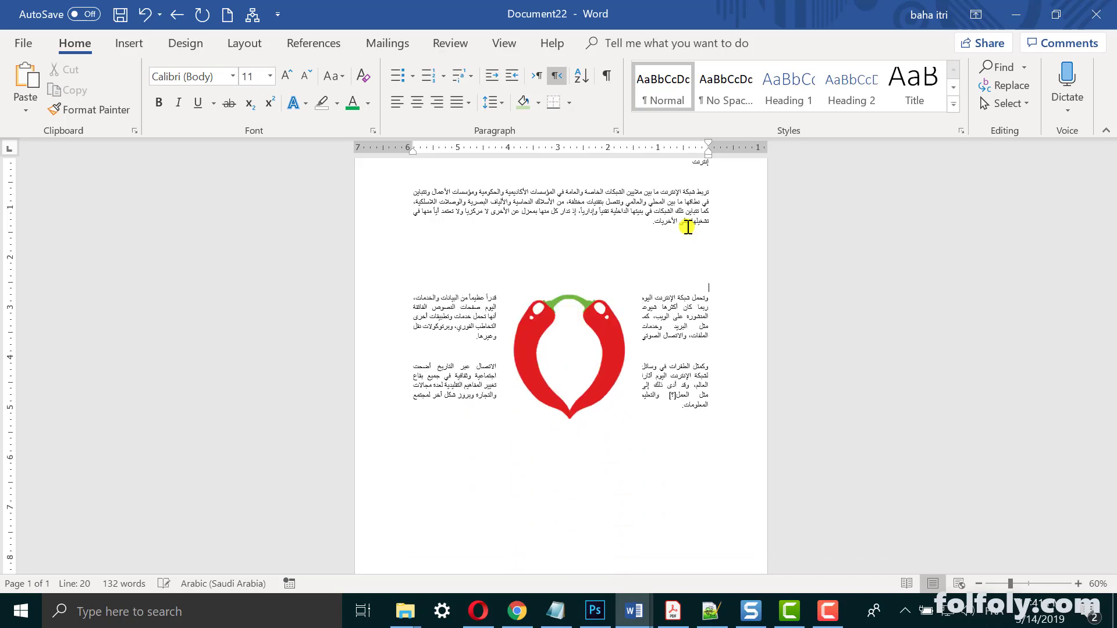
pyautogui.press('BackSpace')
pyautogui.press('BackSpace')
pyautogui.press('BackSpace')
pyautogui.press('BackSpace')
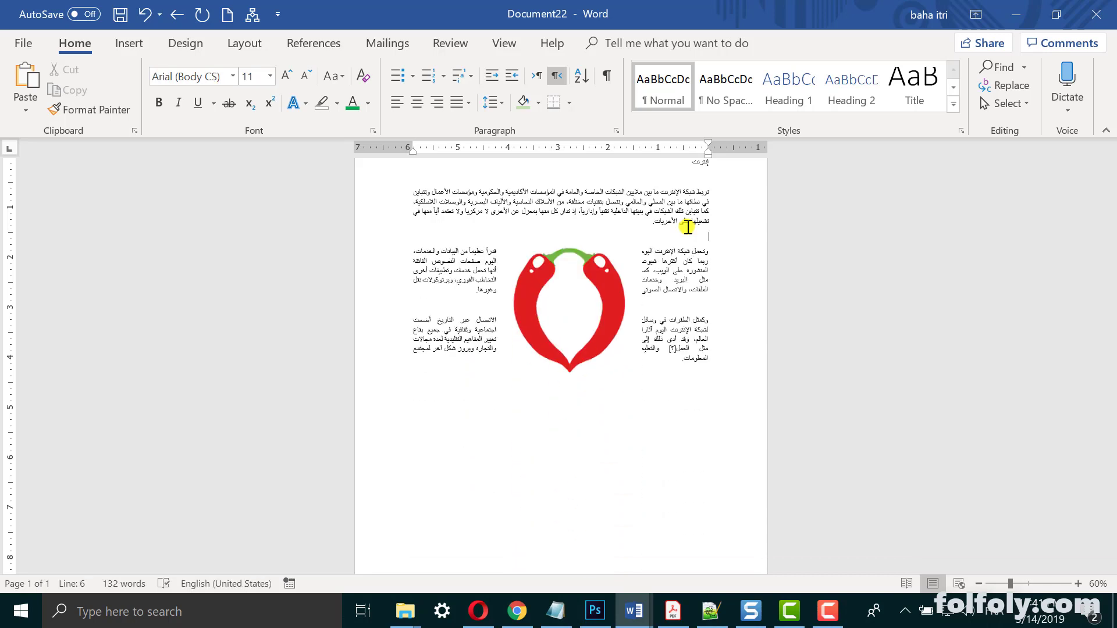
pyautogui.press('BackSpace')
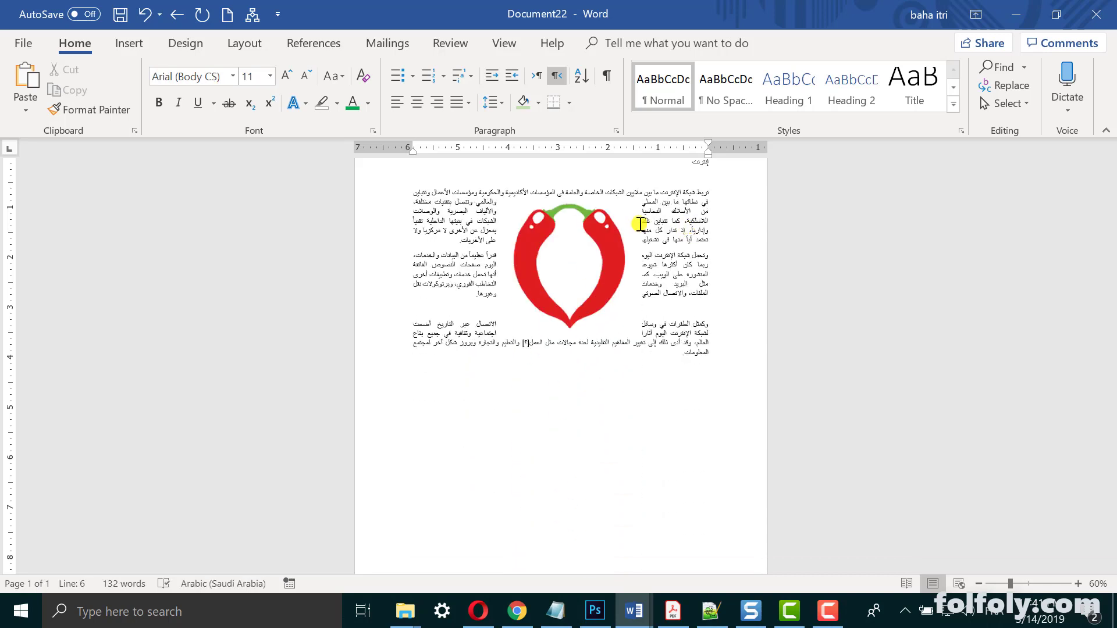
pyautogui.click(146, 15)
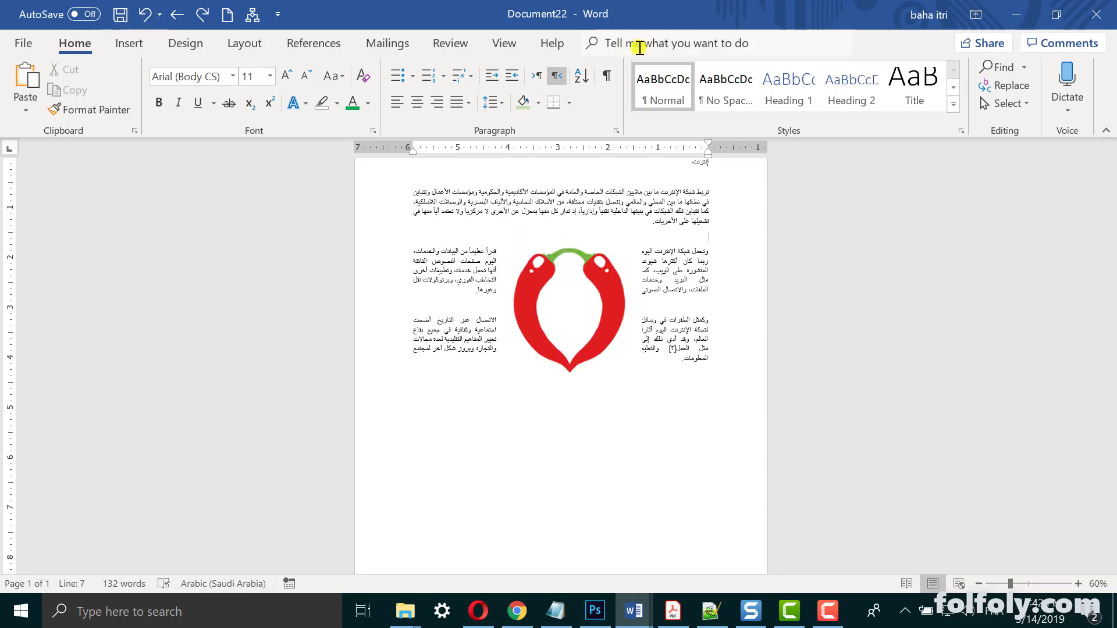
# - Set the chili picture to Fix Position on Page, then return to the text
pyautogui.click(571, 317)
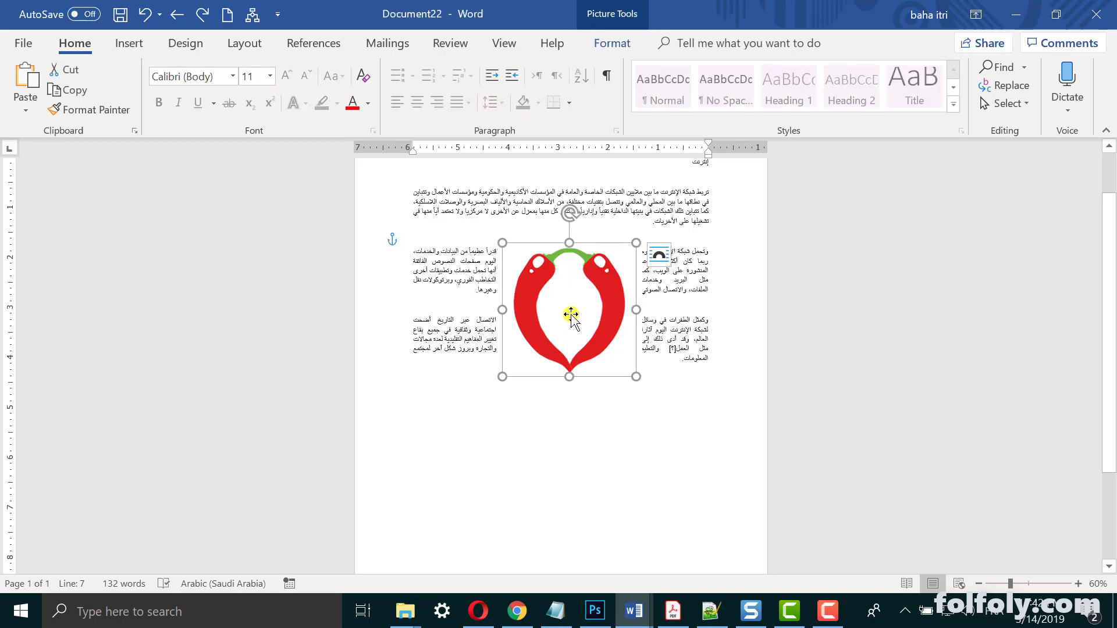
pyautogui.doubleClick(572, 317)
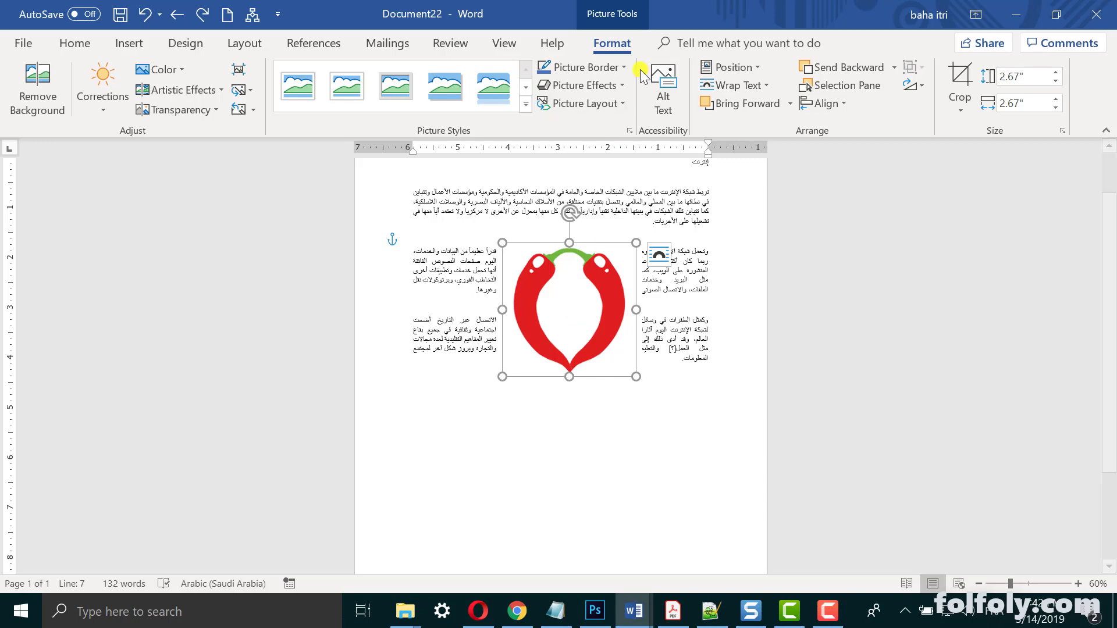
pyautogui.click(758, 90)
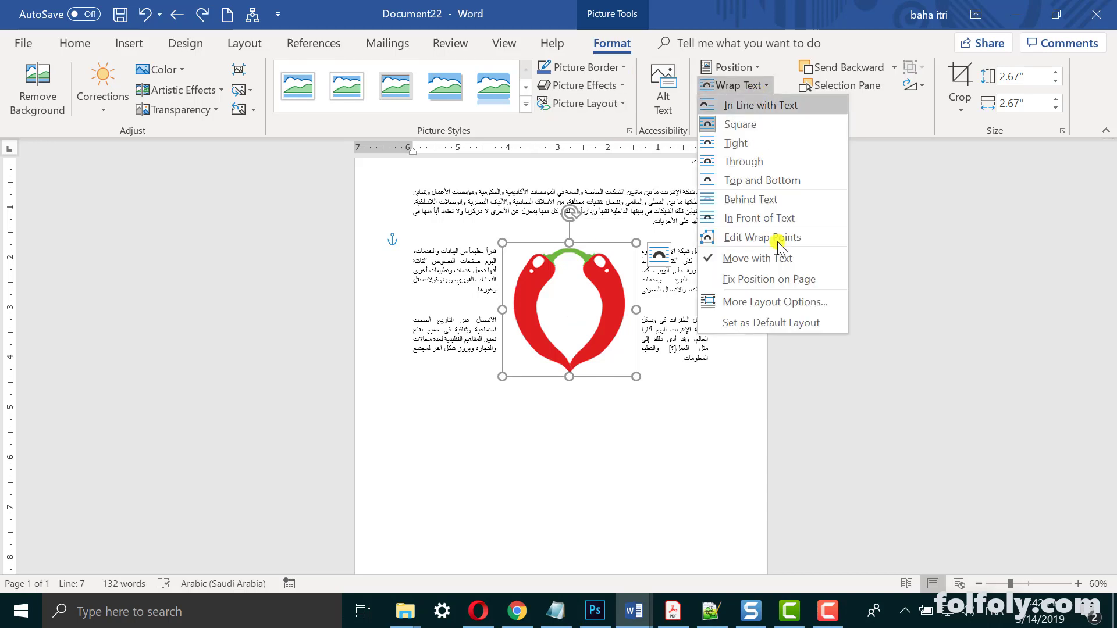
pyautogui.click(746, 284)
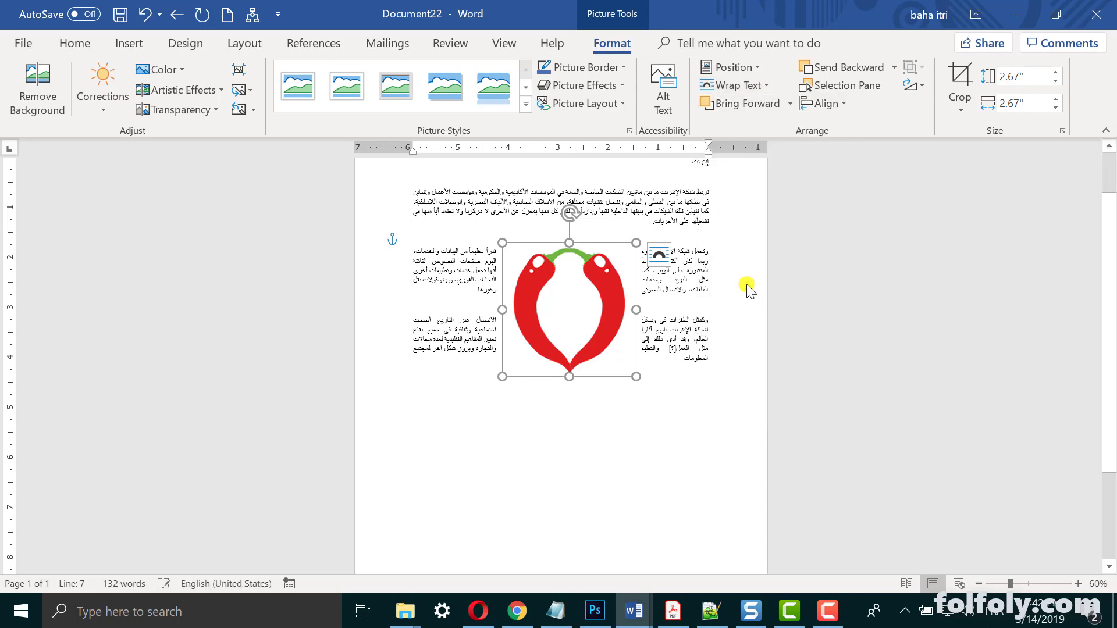
pyautogui.click(667, 399)
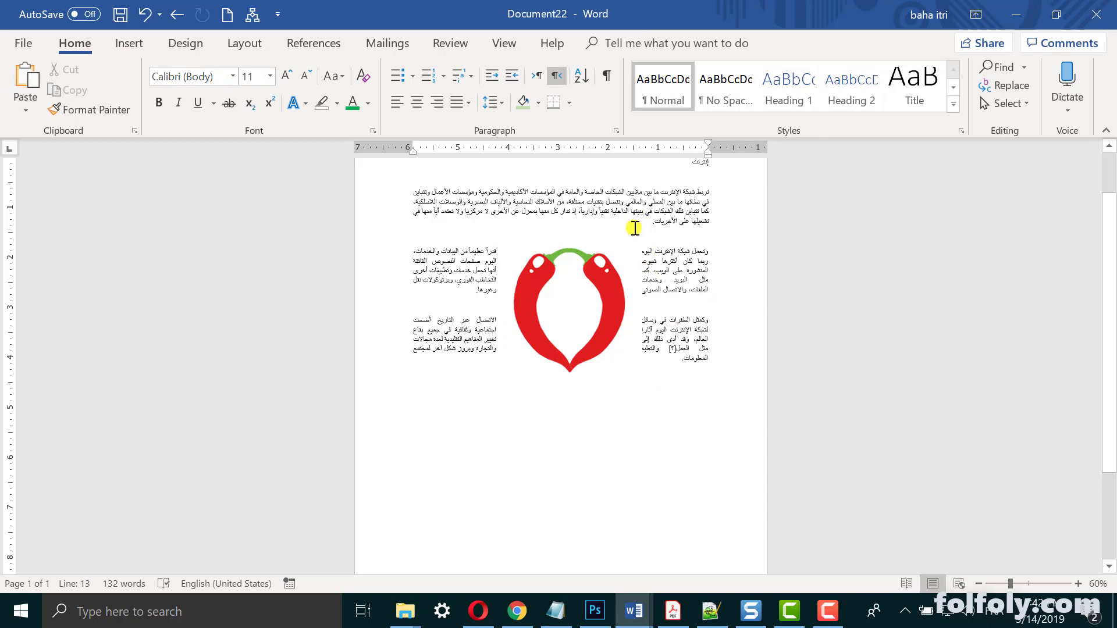
# - Undo the last change, then add blank lines so the lower paragraphs drop below the fixed chili
pyautogui.hotkey('ctrl', 'z')
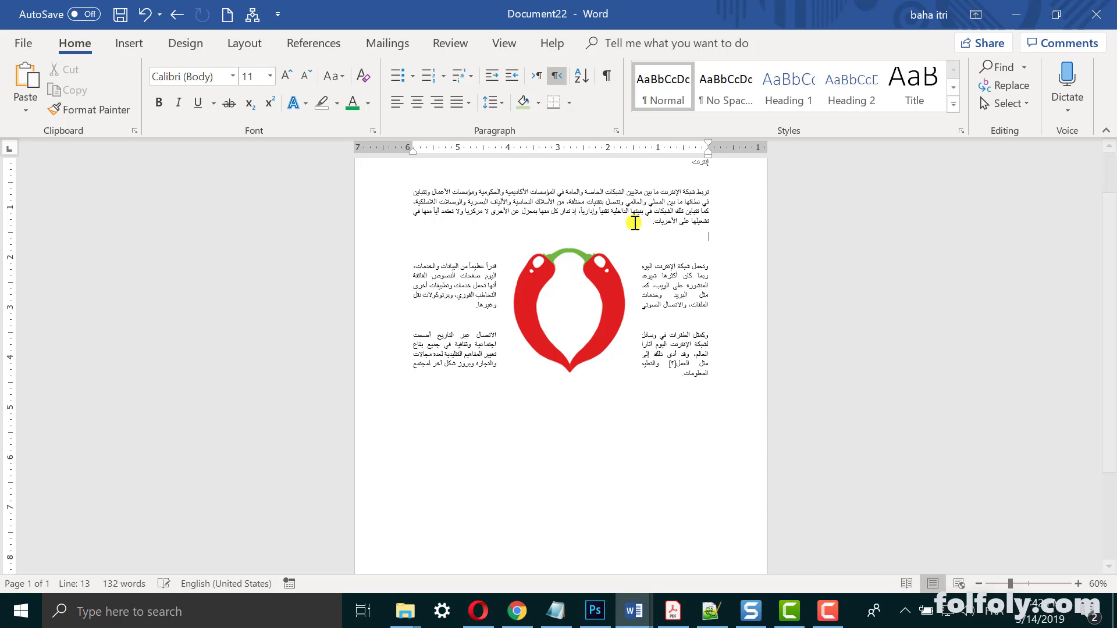
pyautogui.press('Return')
pyautogui.press('Return')
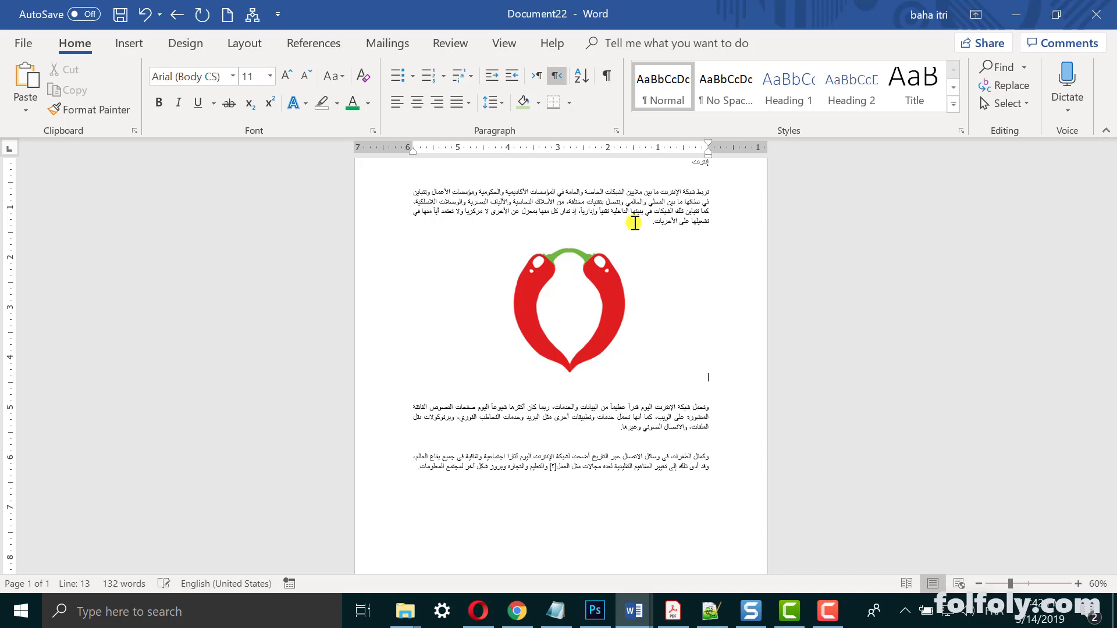
pyautogui.press('Return')
pyautogui.press('Return')
pyautogui.press('Return')
pyautogui.press('Return')
pyautogui.press('Return')
pyautogui.press('Return')
pyautogui.press('BackSpace')
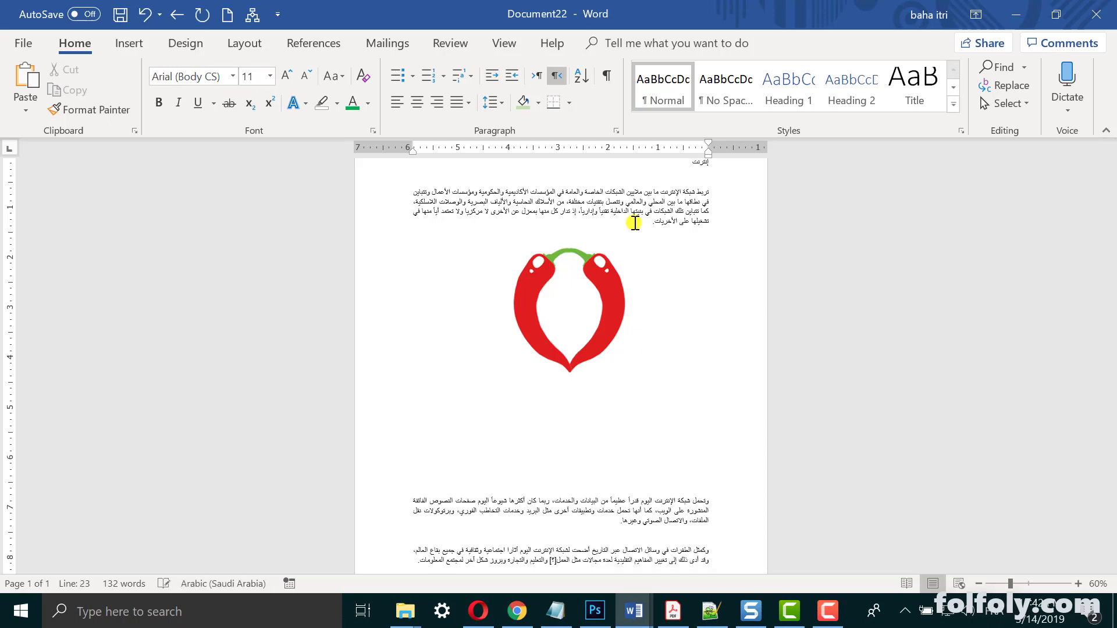
pyautogui.press('BackSpace')
pyautogui.press('BackSpace')
pyautogui.press('BackSpace')
pyautogui.press('BackSpace')
pyautogui.press('BackSpace')
pyautogui.press('Return')
pyautogui.press('Return')
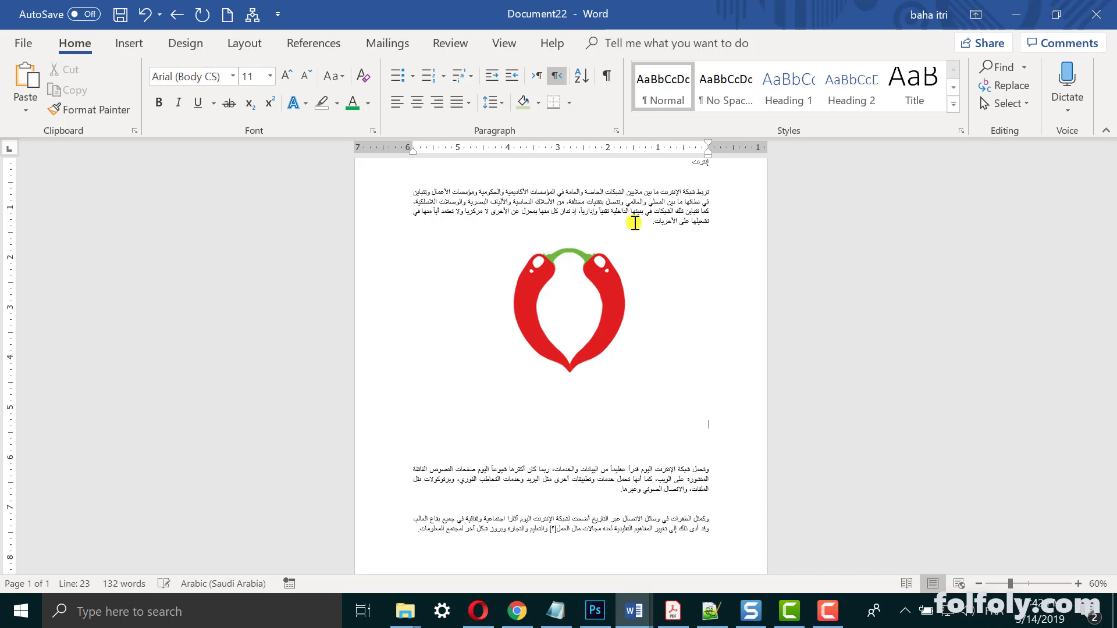
pyautogui.press('Return')
pyautogui.hotkey('alt', 'shift')
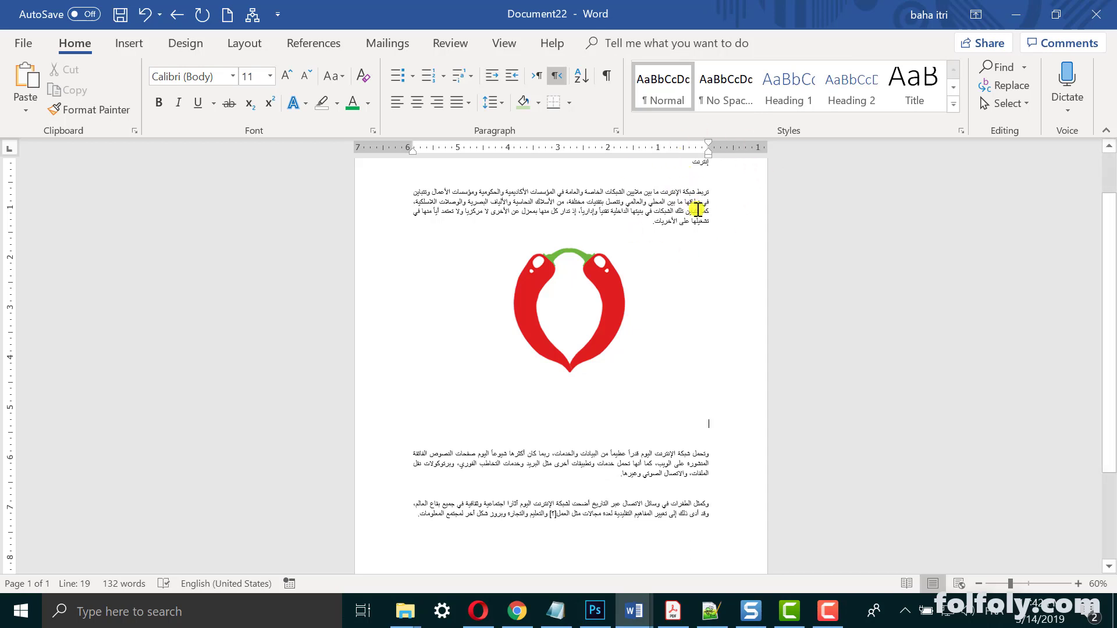
# - Set the chili picture's text wrapping back to Move with Text
pyautogui.click(575, 284)
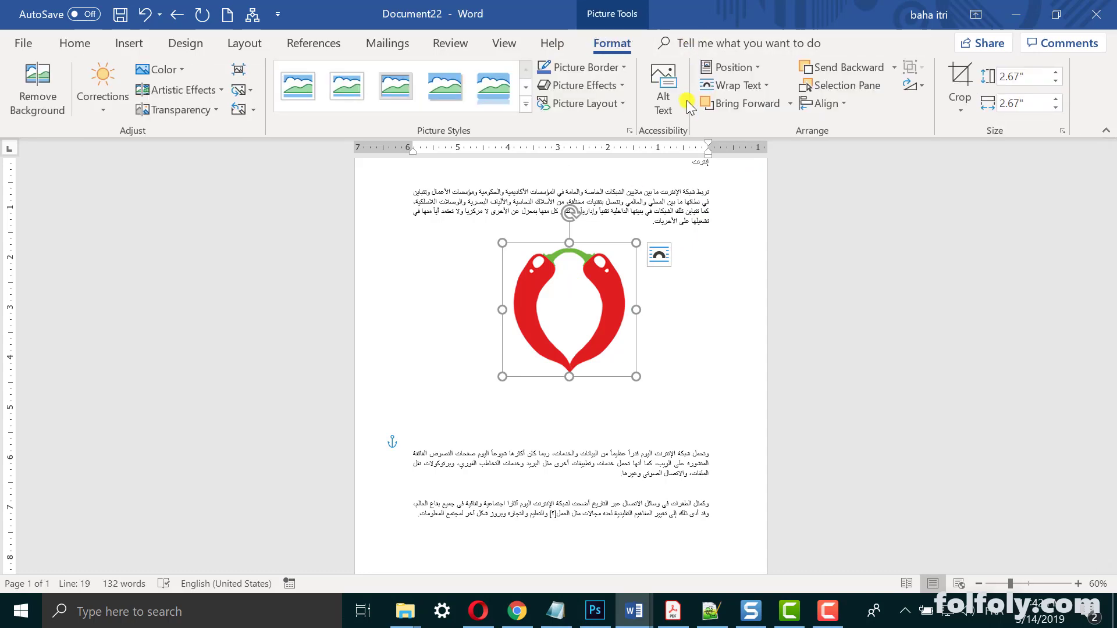
pyautogui.click(745, 88)
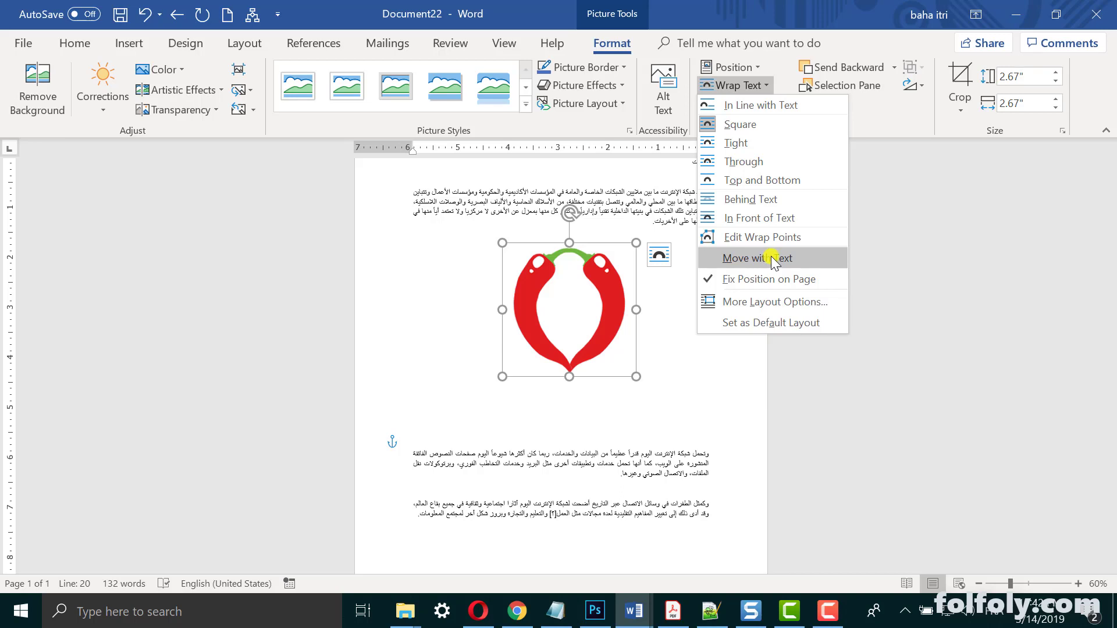
pyautogui.click(773, 259)
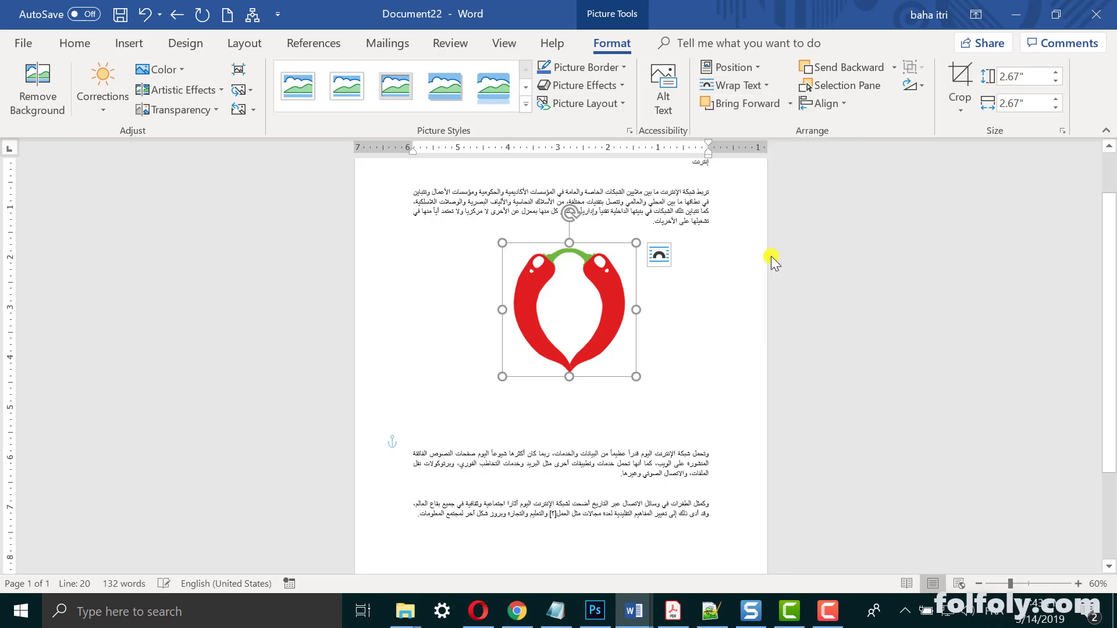
# - Delete three blank lines around the picture so the paragraphs move up
pyautogui.click(642, 405)
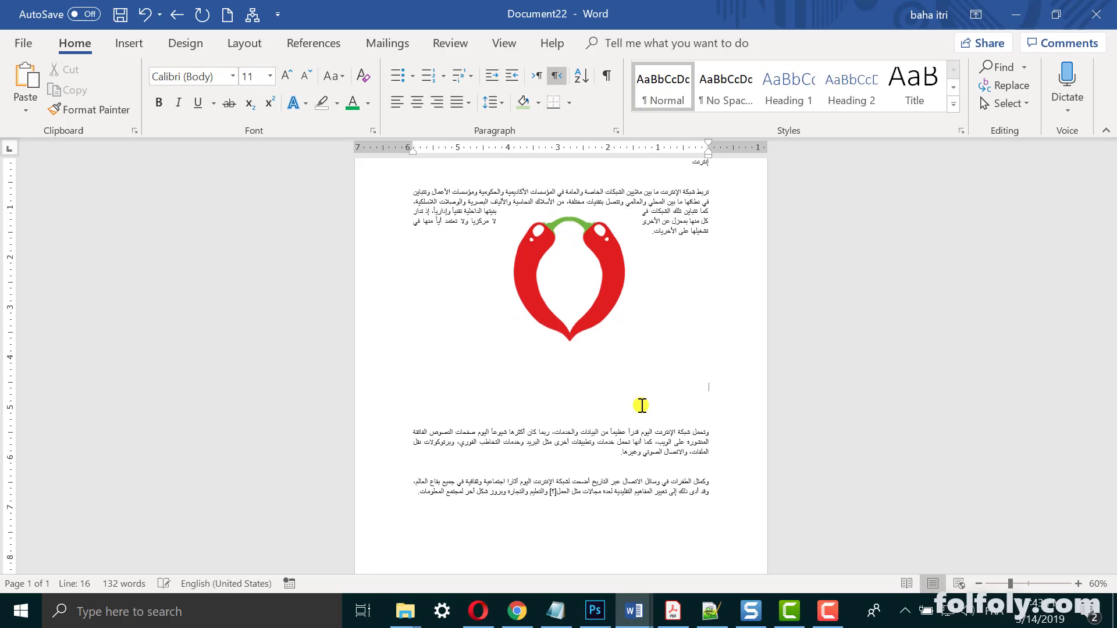
pyautogui.press('BackSpace')
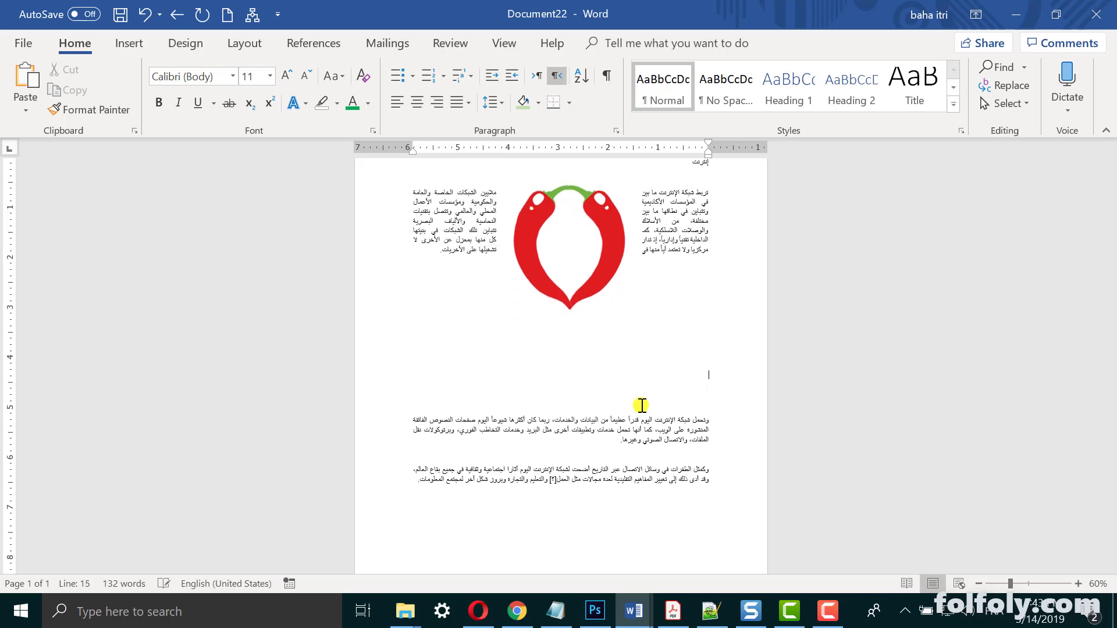
pyautogui.press('BackSpace')
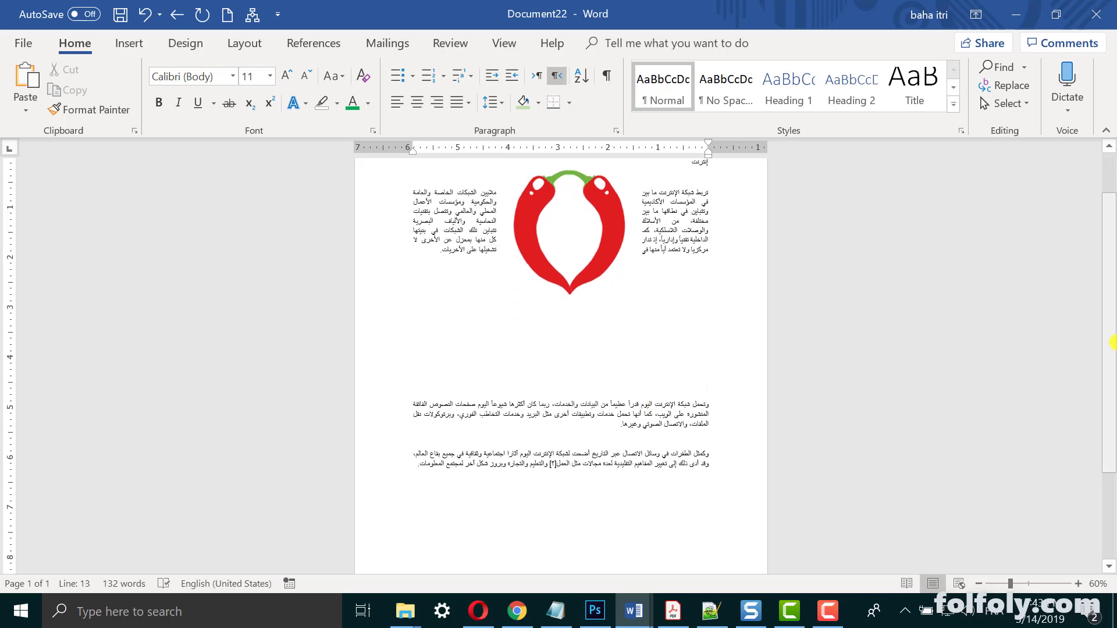
pyautogui.scroll(2, 692, 334)
pyautogui.hotkey('alt', 'shift')
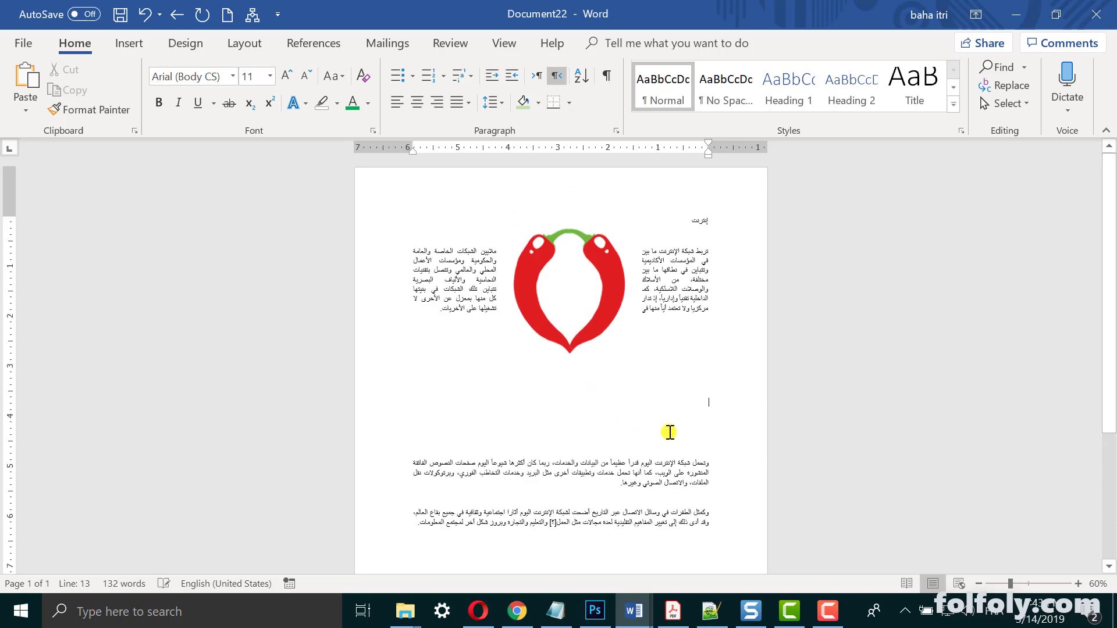
pyautogui.press('BackSpace')
pyautogui.press('BackSpace')
pyautogui.press('BackSpace')
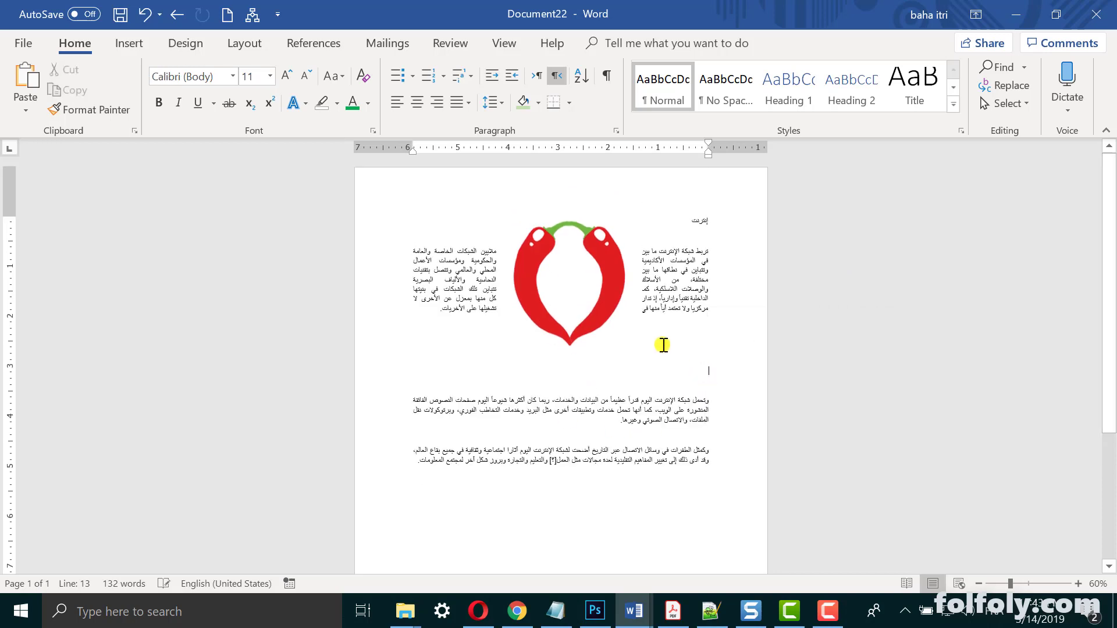
# - Drag the chili to the top right of the first Arabic paragraph and resize it to 1.47" square
pyautogui.click(629, 262)
pyautogui.moveTo(629, 263)
pyautogui.mouseDown()
pyautogui.moveTo(668, 257)
pyautogui.moveTo(476, 250)
pyautogui.moveTo(673, 257)
pyautogui.moveTo(677, 277)
pyautogui.mouseUp()
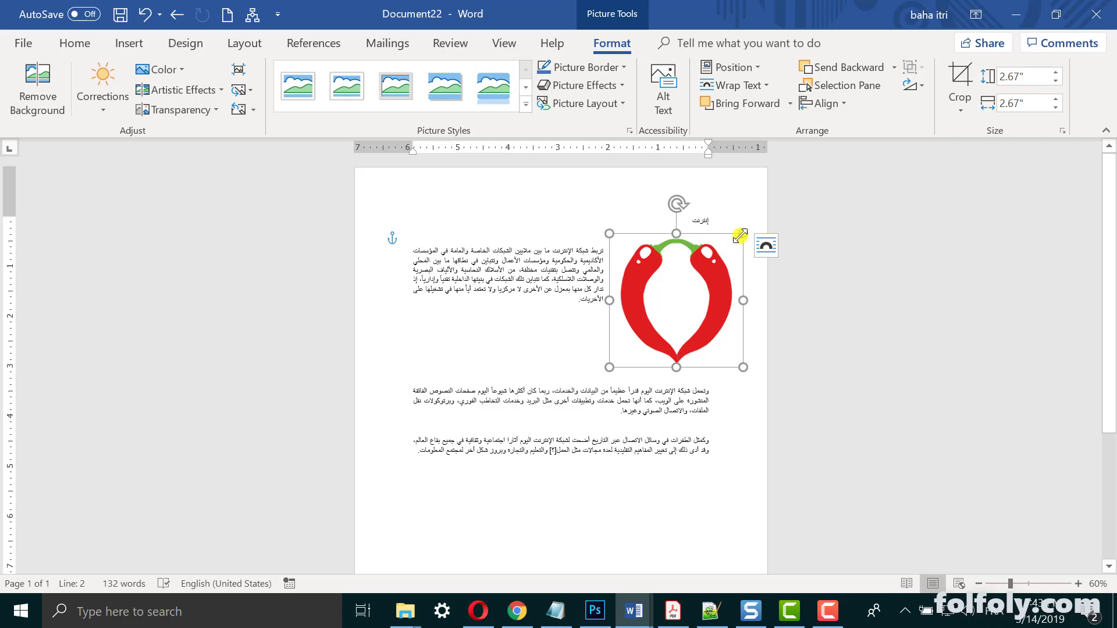
pyautogui.moveTo(742, 234)
pyautogui.mouseDown()
pyautogui.moveTo(660, 316)
pyautogui.moveTo(696, 271)
pyautogui.mouseUp()
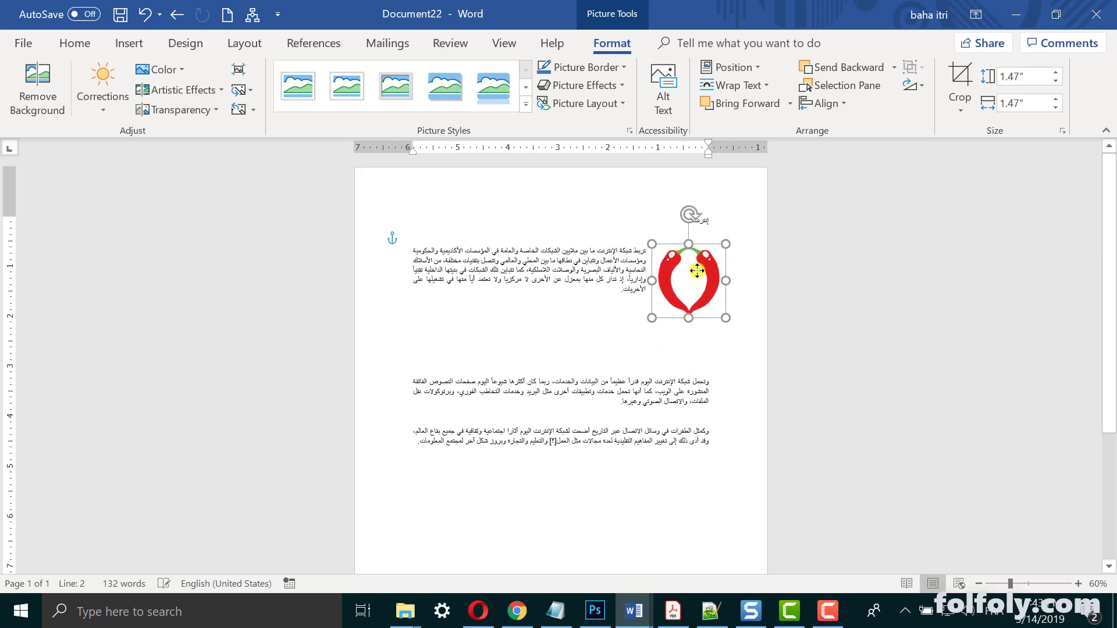
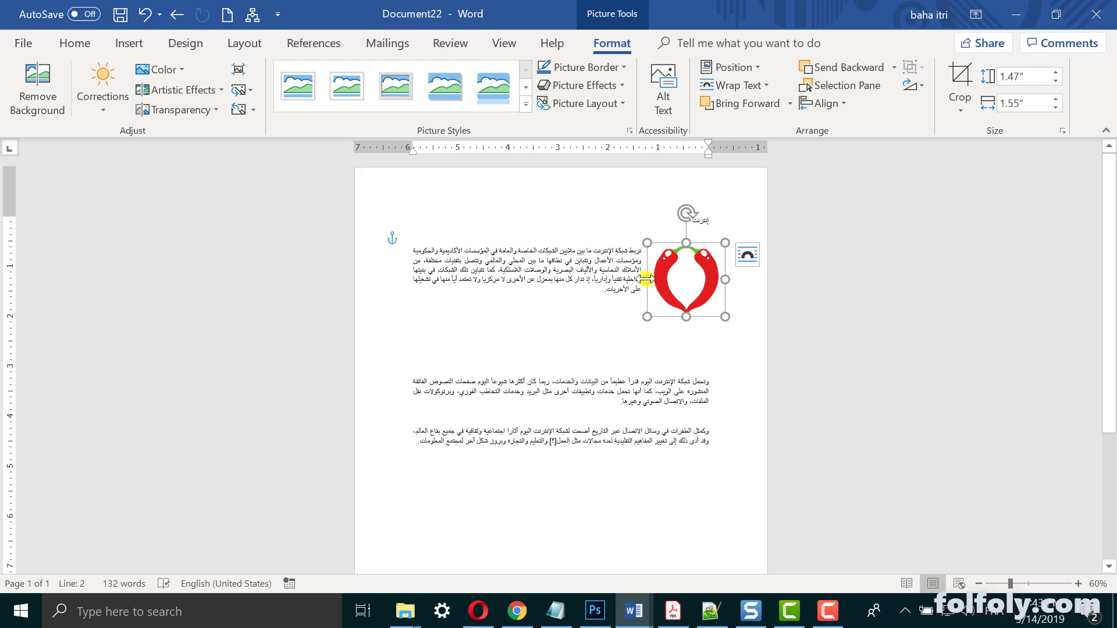
# - Try widening the chili picture, then return it to its original width
pyautogui.moveTo(647, 280)
pyautogui.mouseDown()
pyautogui.moveTo(609, 279)
pyautogui.moveTo(646, 279)
pyautogui.mouseUp()
pyautogui.moveTo(647, 281); pyautogui.dragTo(645, 279)
pyautogui.click(592, 209)
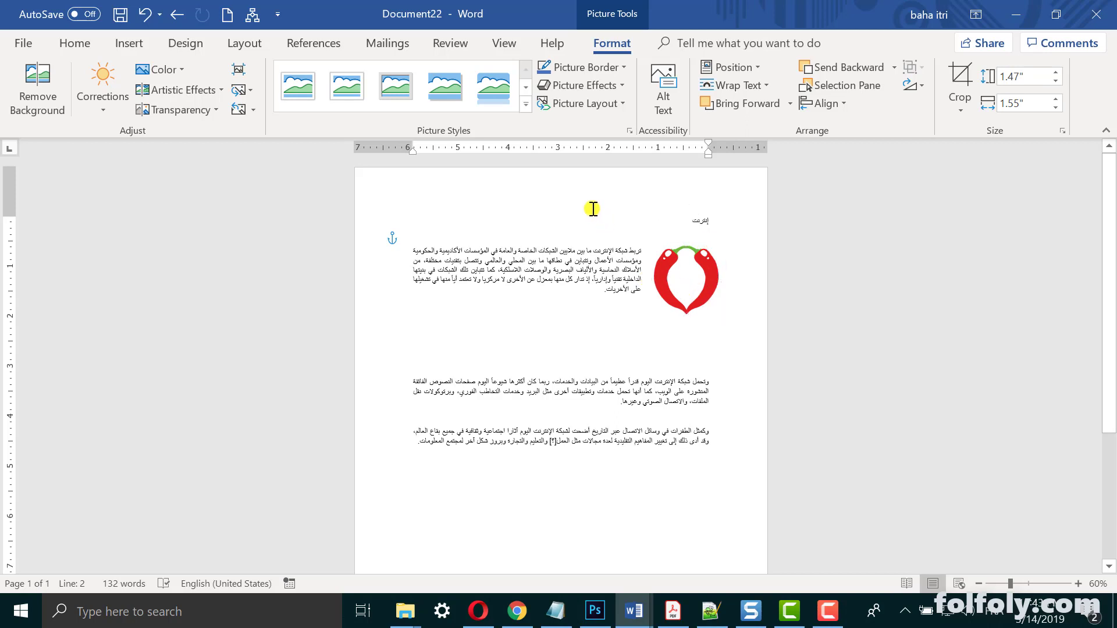
pyautogui.click(673, 279)
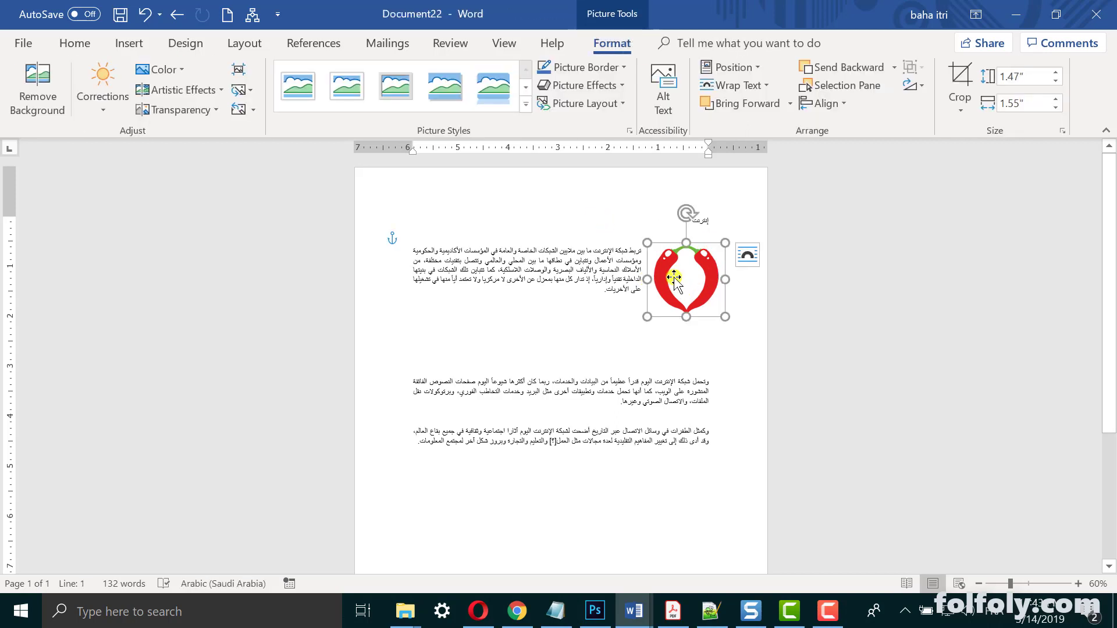
# - Search online pictures for 'learn online' without the Creative Commons filter and insert the tablet video-call photo
pyautogui.click(570, 361)
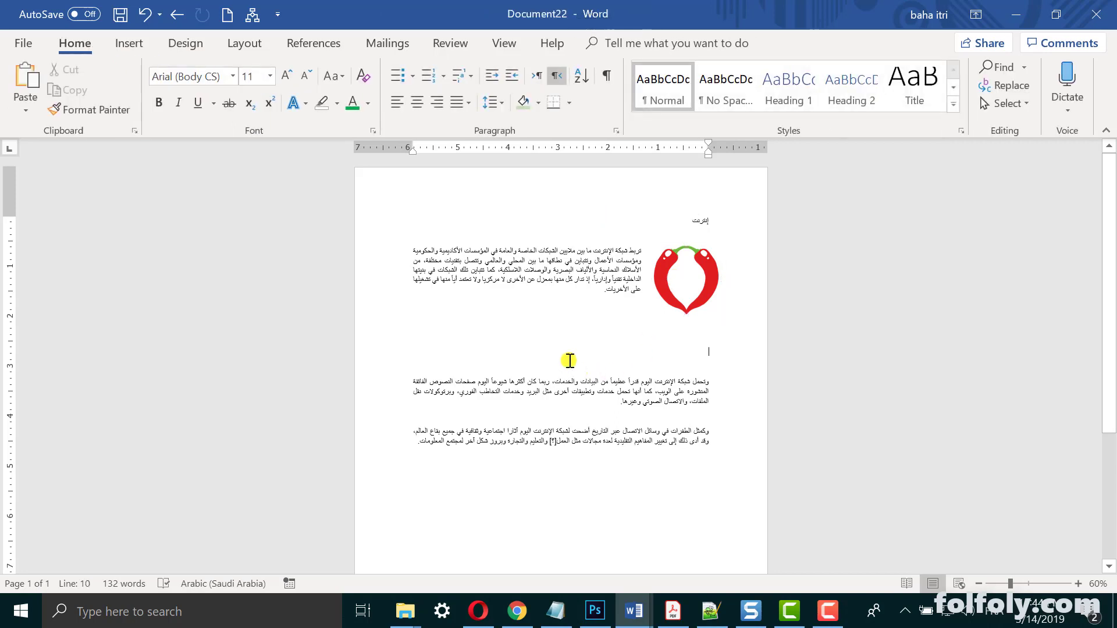
pyautogui.click(129, 43)
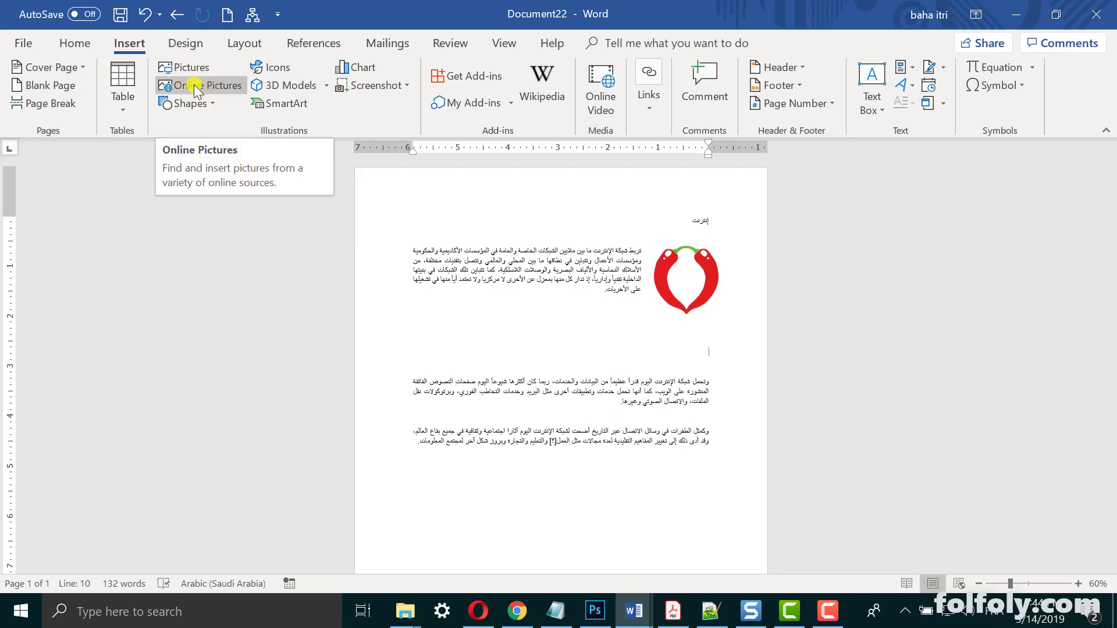
pyautogui.click(196, 88)
pyautogui.write('learn online')
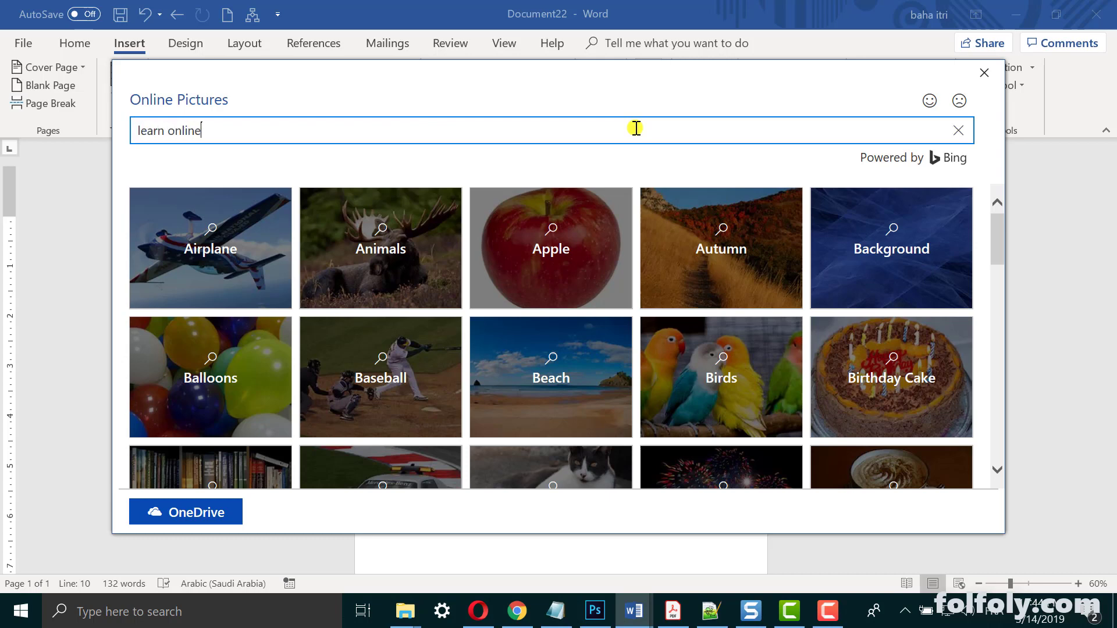
pyautogui.press('Return')
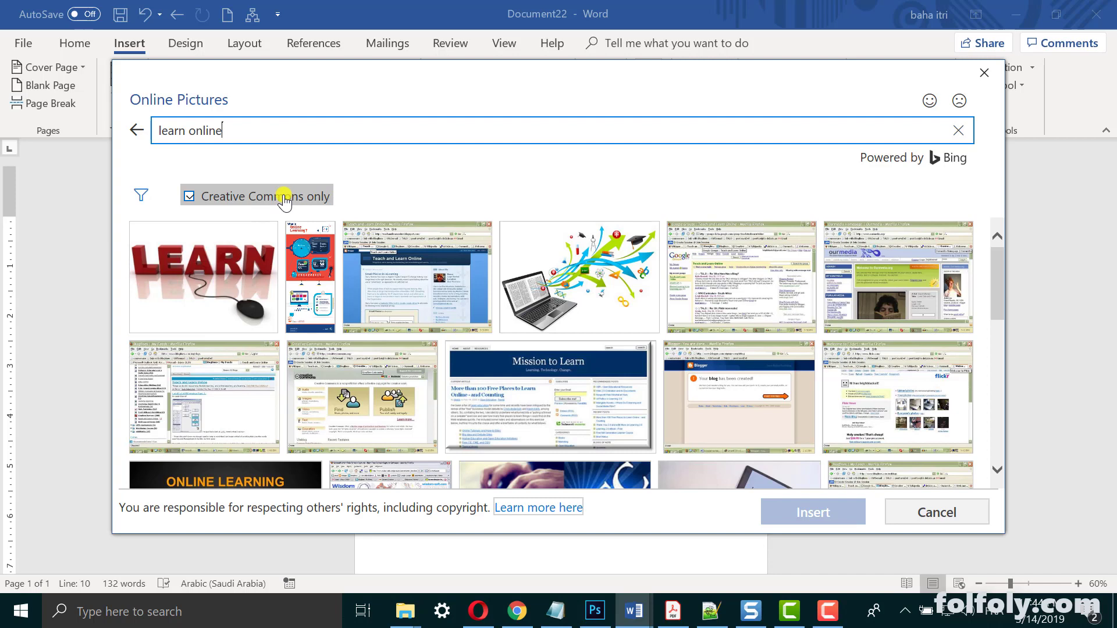
pyautogui.click(190, 197)
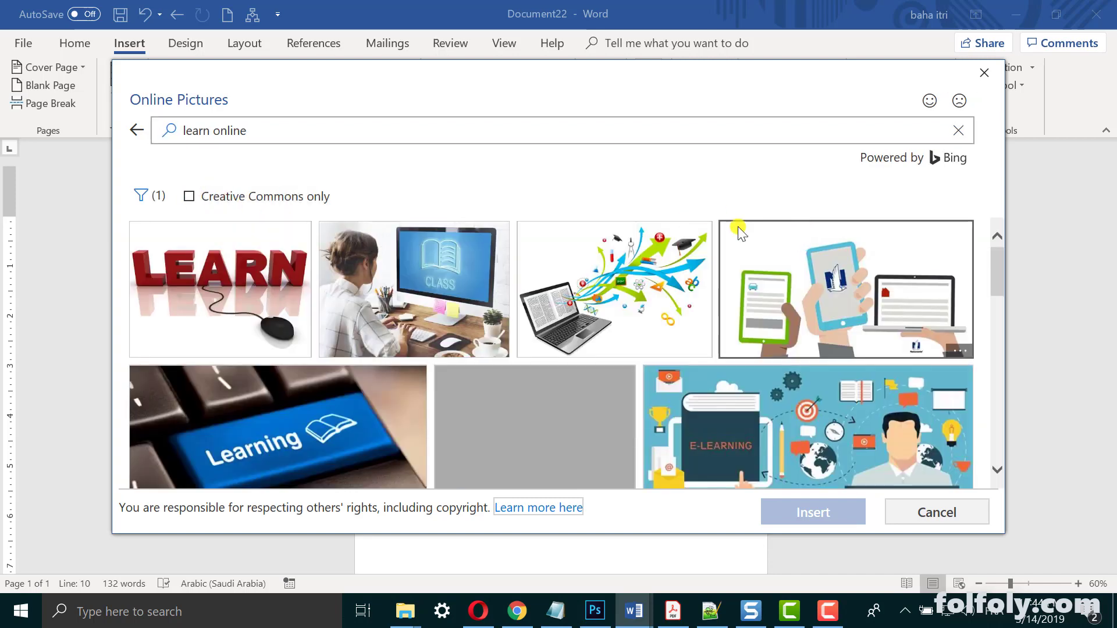
pyautogui.moveTo(995, 259); pyautogui.dragTo(996, 326)
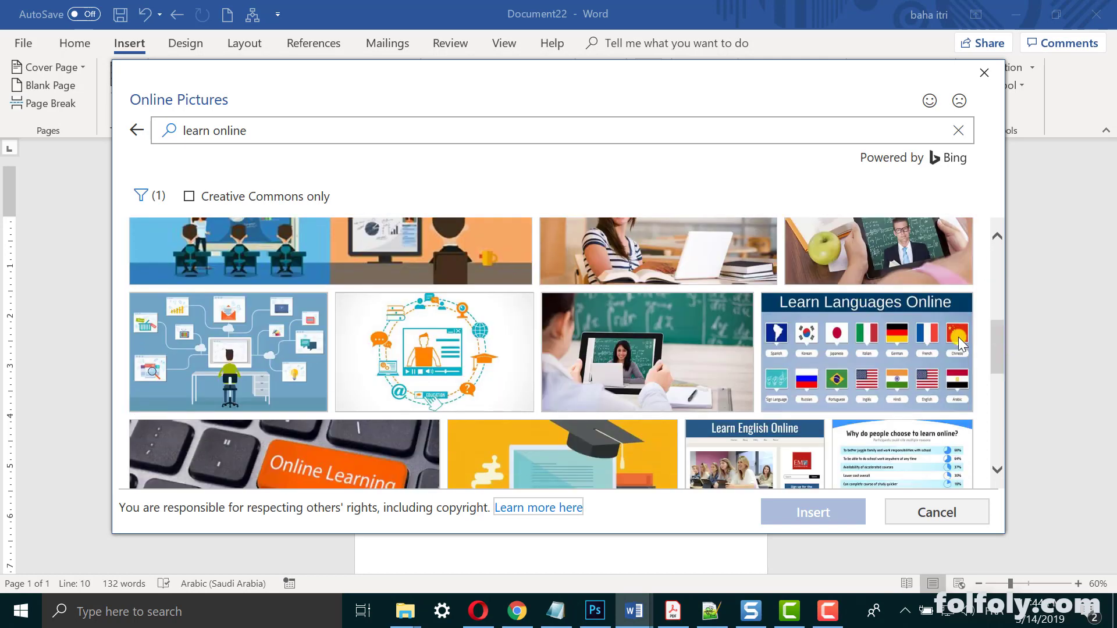
pyautogui.click(654, 358)
pyautogui.click(822, 511)
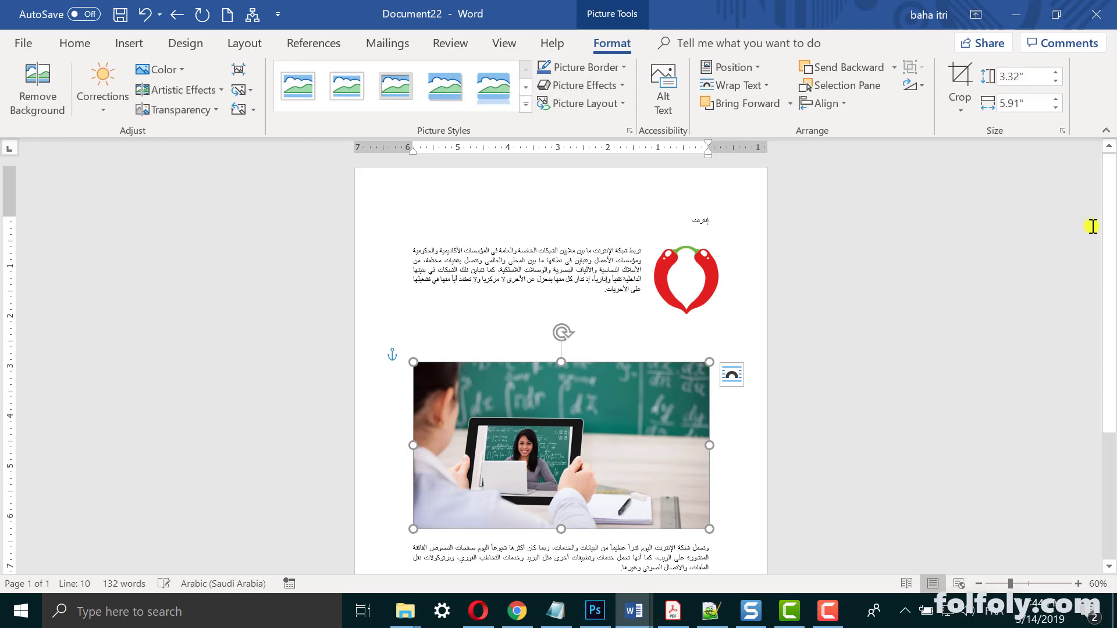
# - Crop the right side off the student photo, narrowing it to 3.83" wide
pyautogui.scroll(-3, 1112, 247)
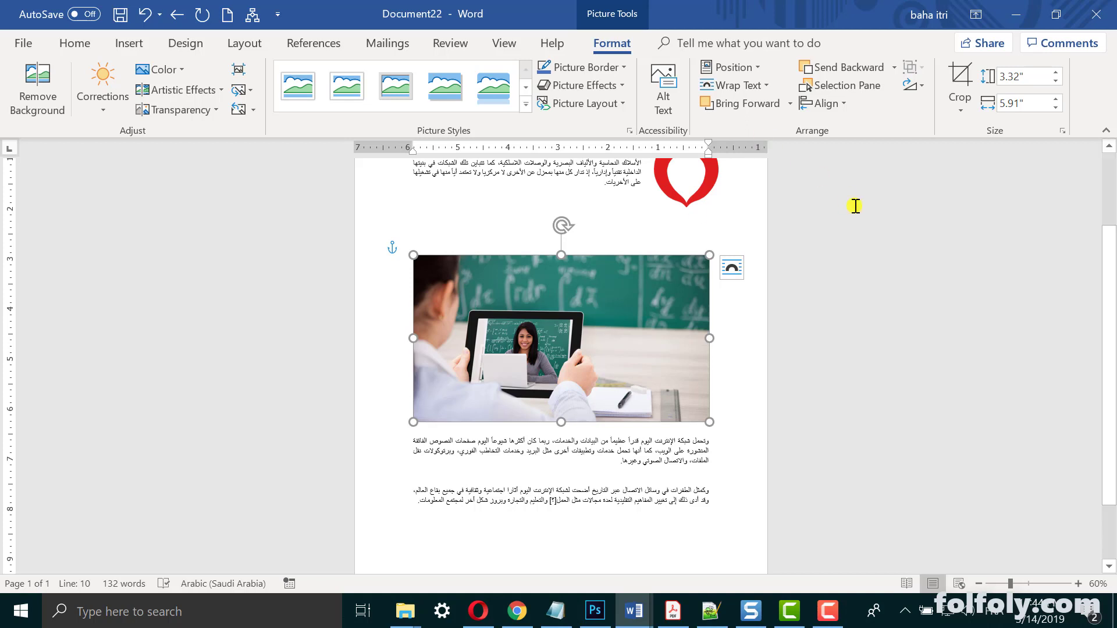
pyautogui.click(961, 110)
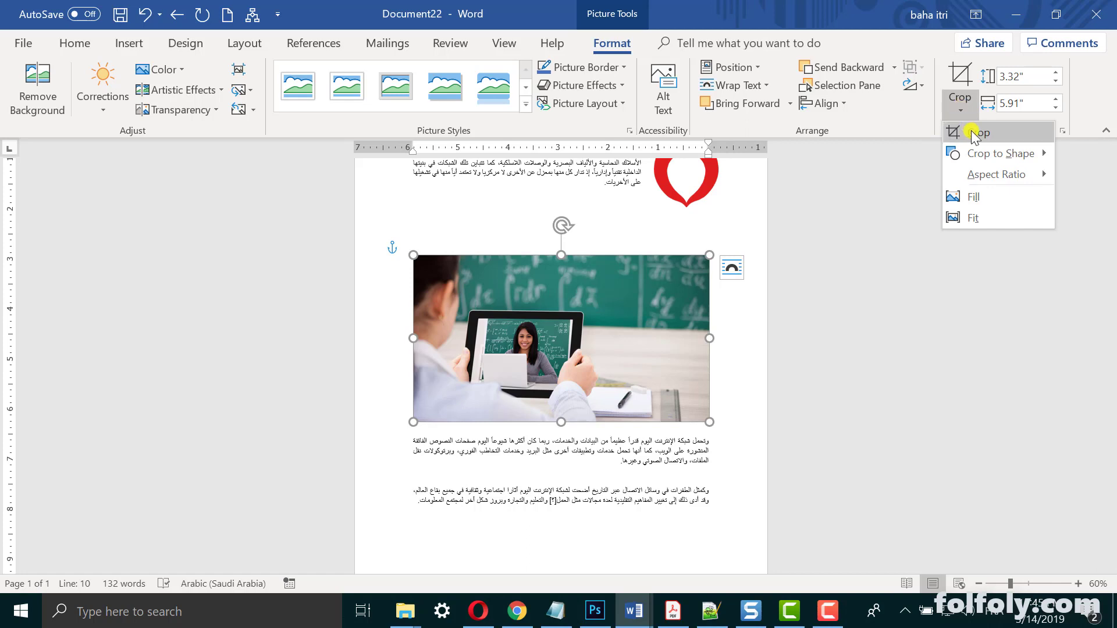
pyautogui.click(973, 133)
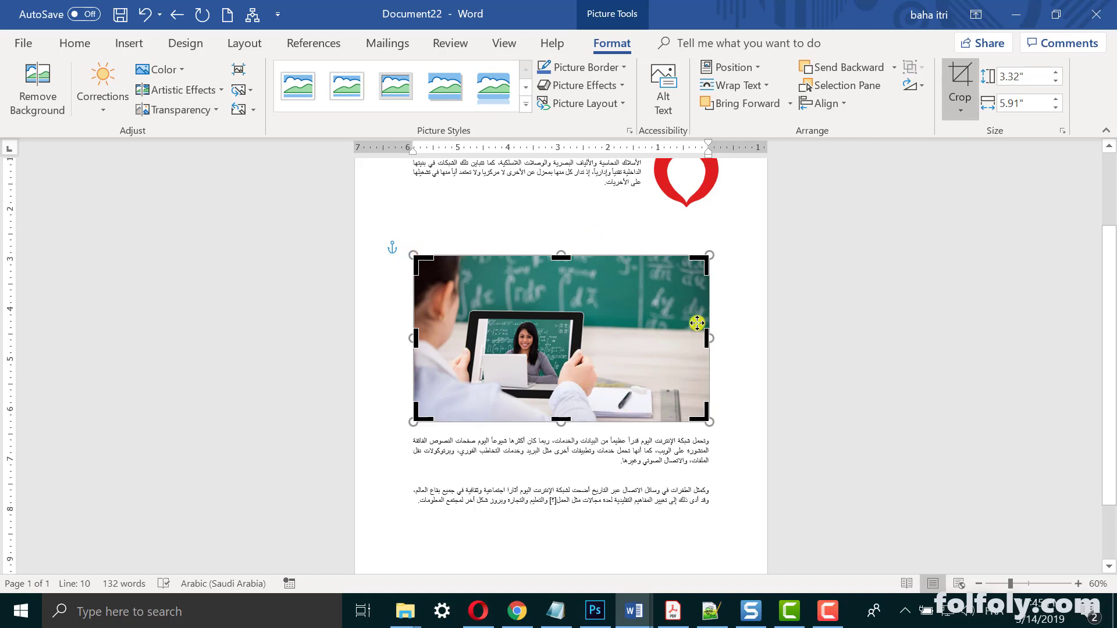
pyautogui.moveTo(707, 336); pyautogui.dragTo(604, 347)
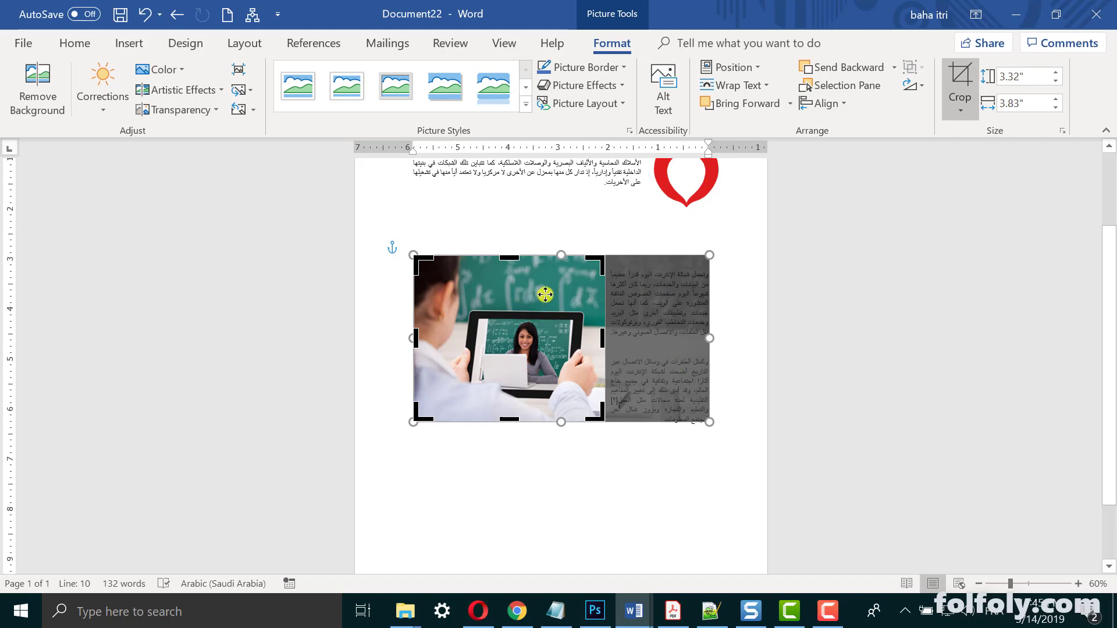
pyautogui.press('Escape')
pyautogui.press('Escape')
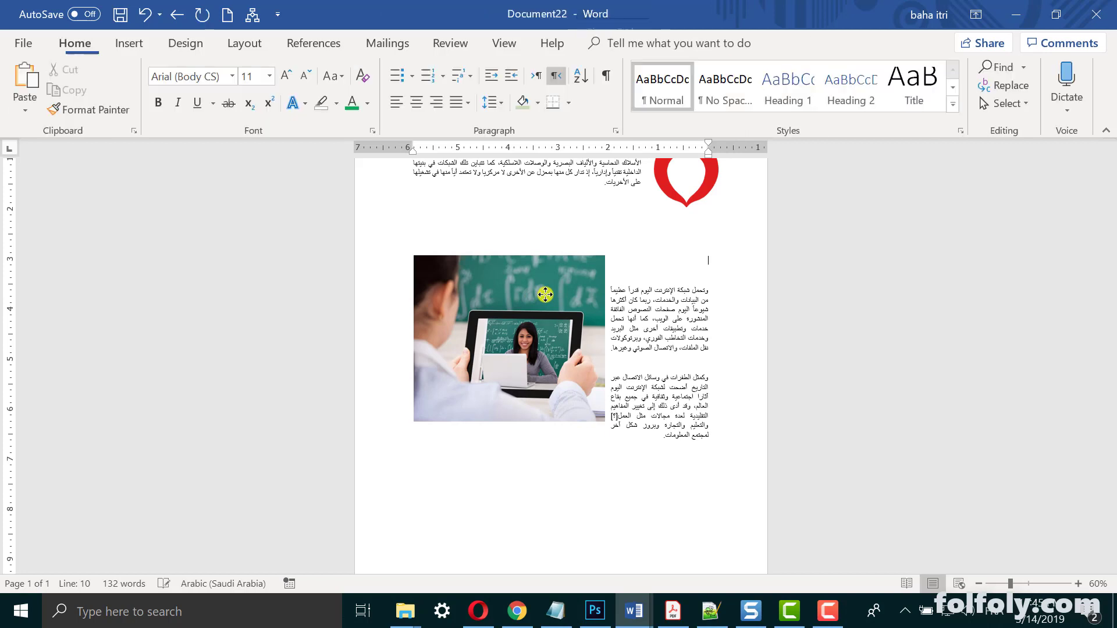
# - Move the photo up under the chili paragraph and set its wrapping to Top and Bottom
pyautogui.moveTo(530, 343); pyautogui.dragTo(586, 227)
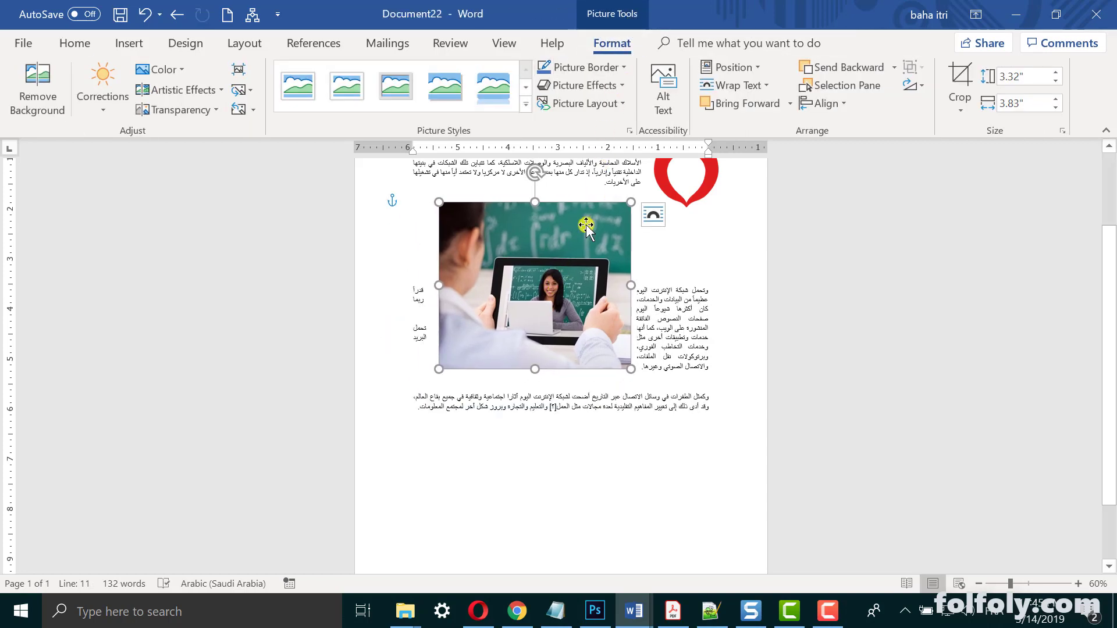
pyautogui.click(754, 86)
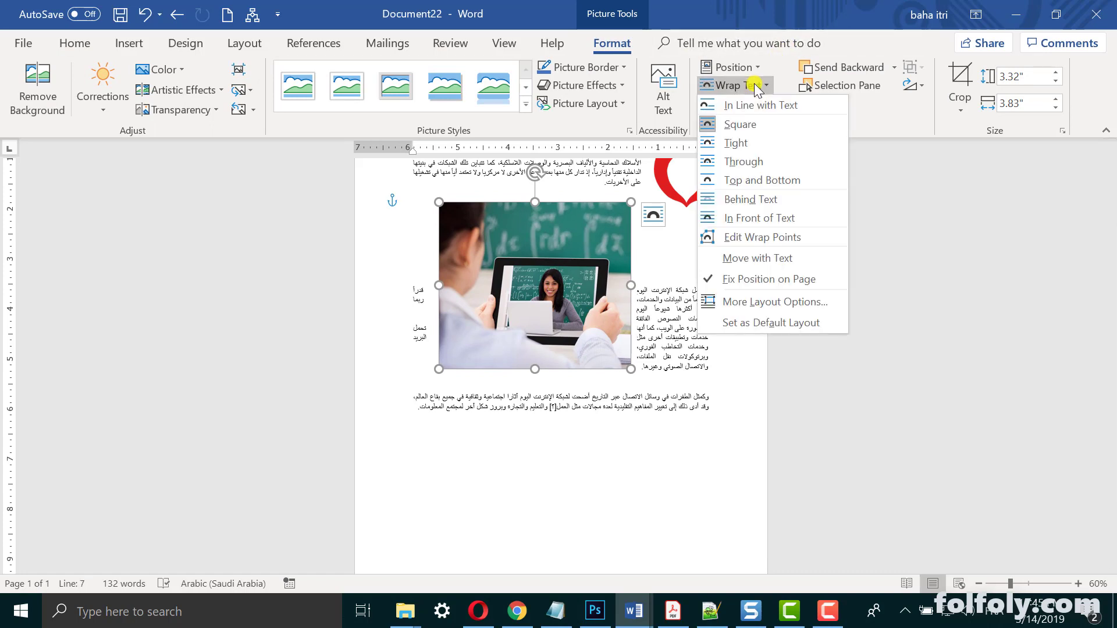
pyautogui.click(750, 180)
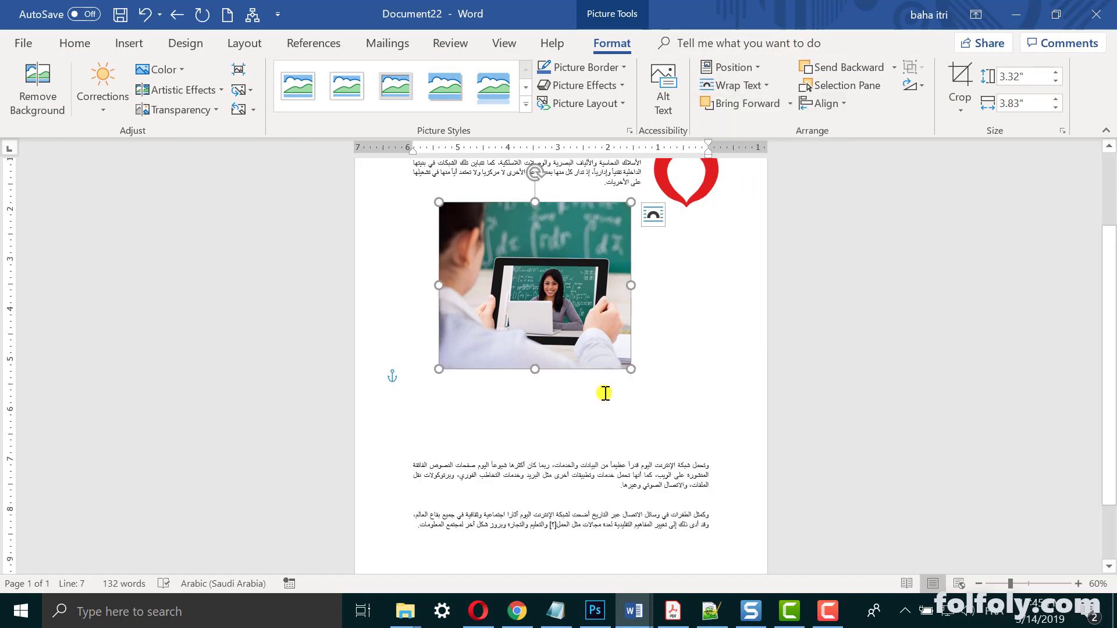
# - Delete the two empty lines below the photo and reselect it
pyautogui.click(656, 426)
pyautogui.press('Delete')
pyautogui.press('Delete')
pyautogui.press('Delete')
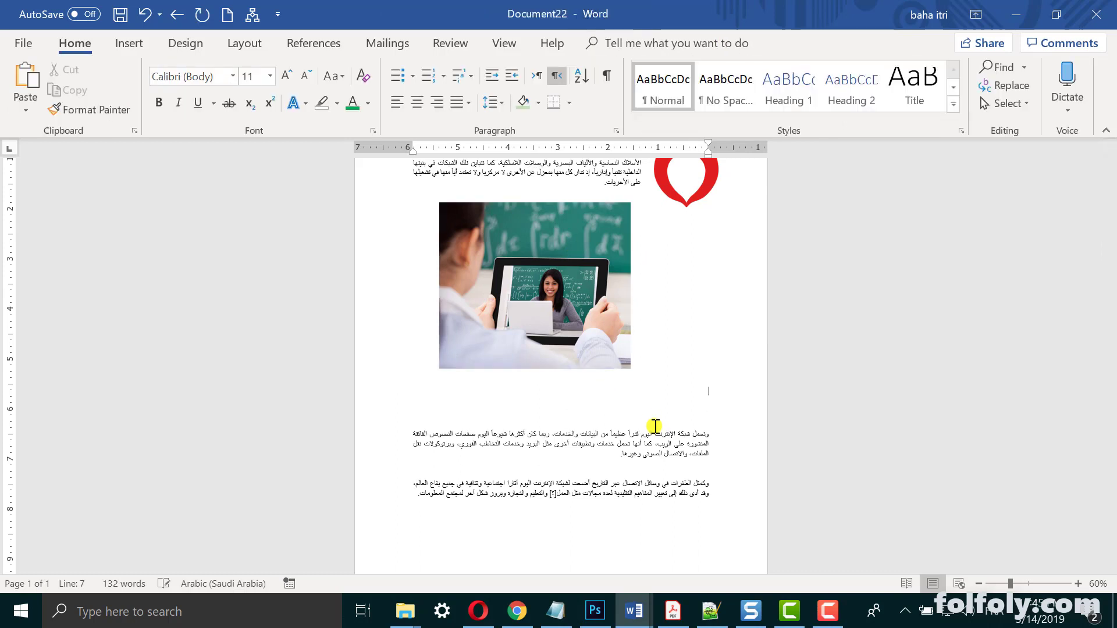
pyautogui.press('Delete')
pyautogui.click(561, 258)
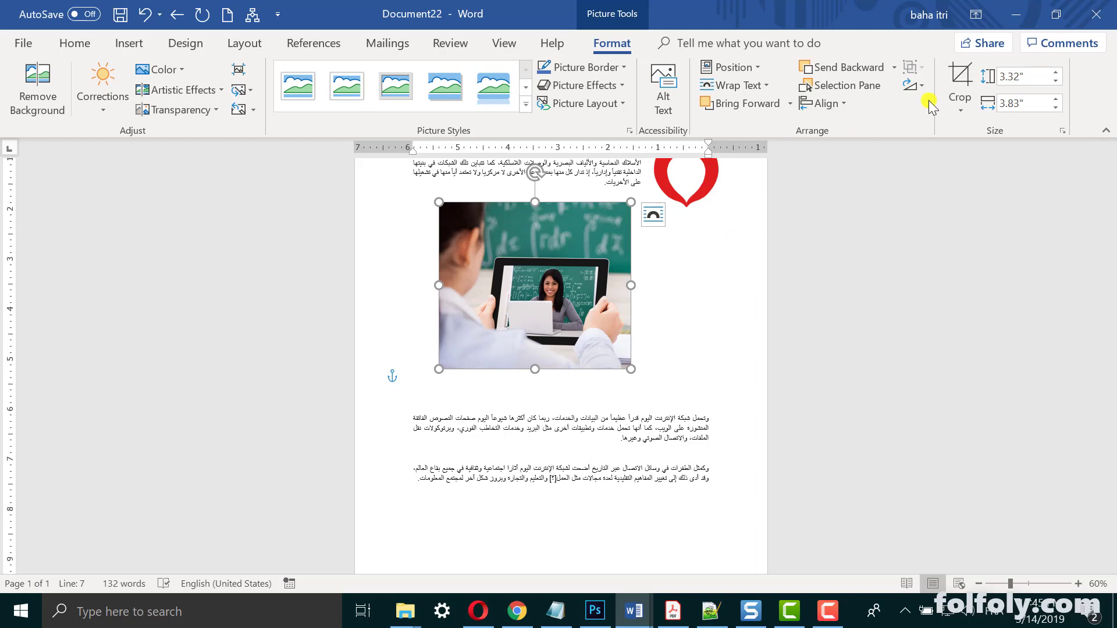
# - Try an oval crop shape, undo it, and crop the photo to a Rounded Rectangle instead
pyautogui.click(961, 107)
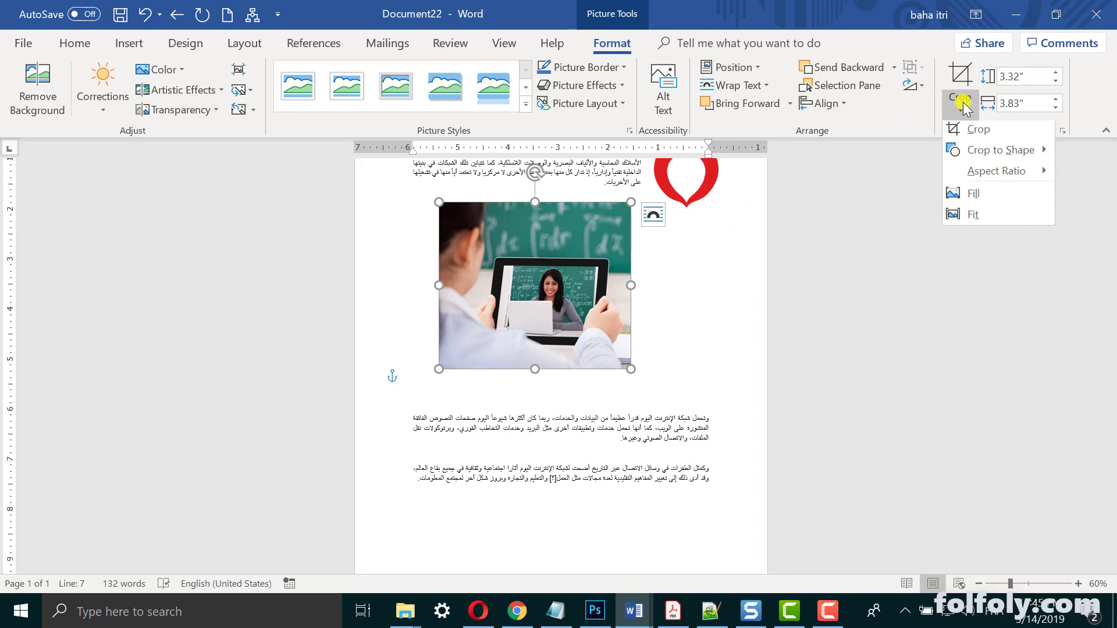
pyautogui.click(995, 157)
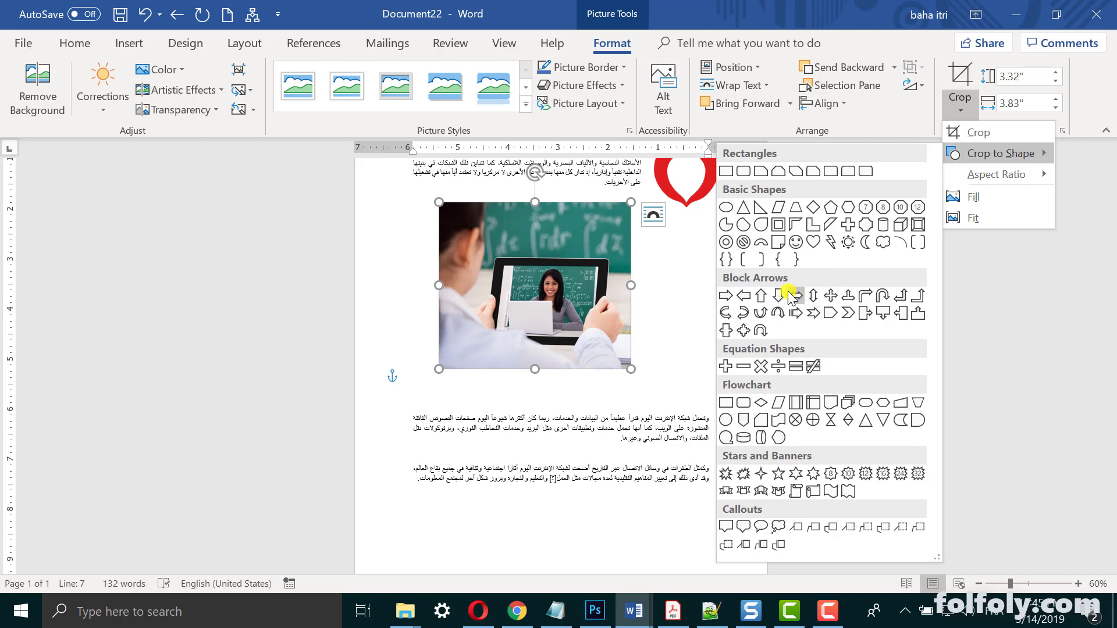
pyautogui.click(761, 226)
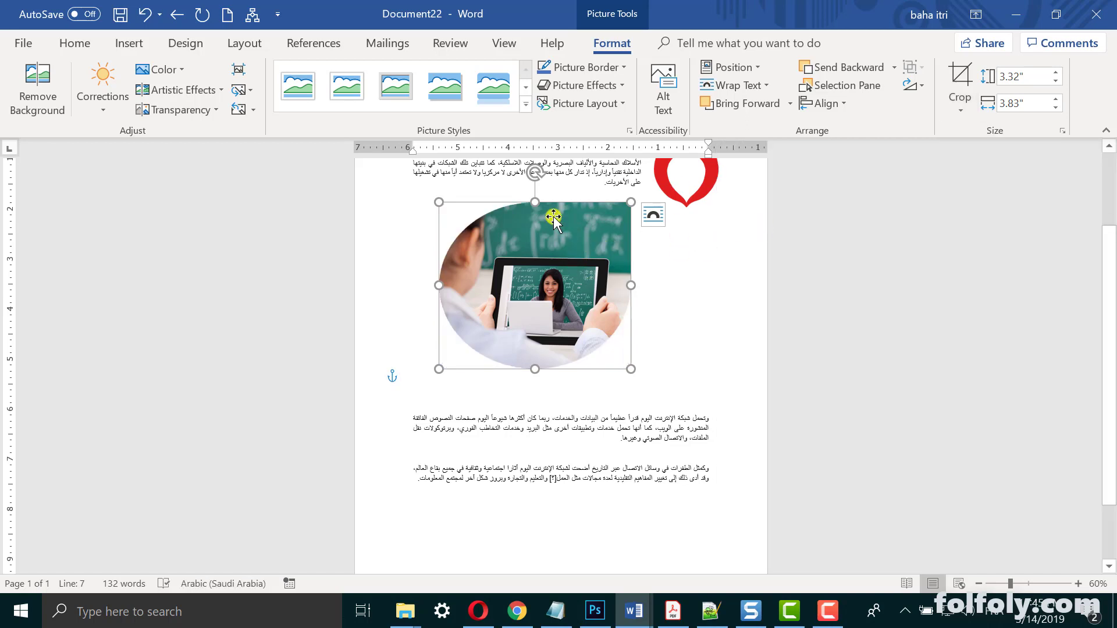
pyautogui.click(703, 279)
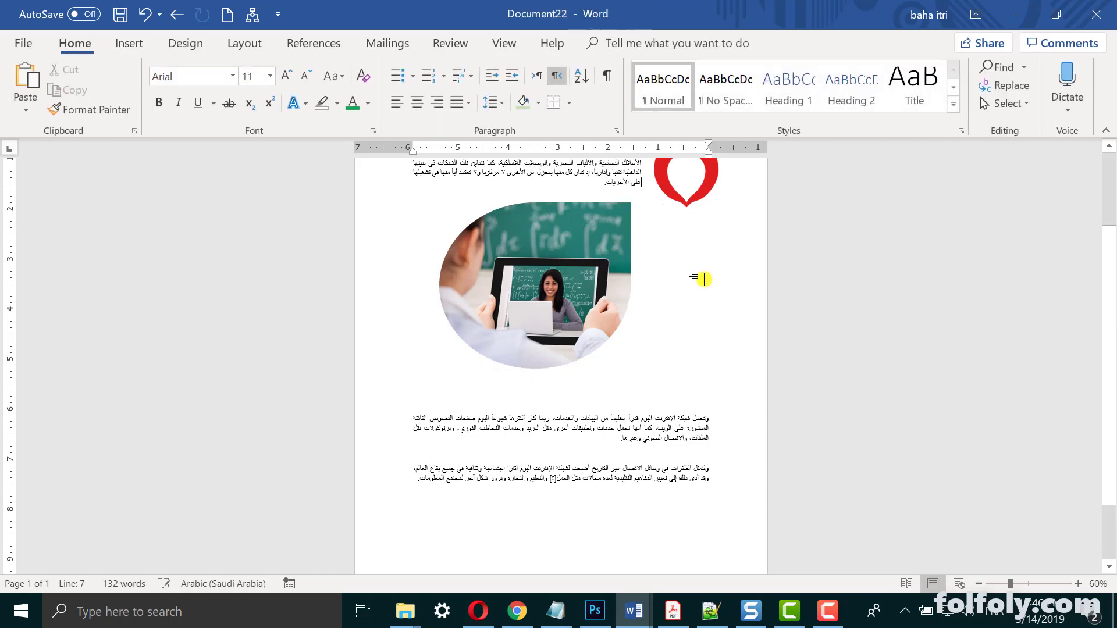
pyautogui.click(534, 247)
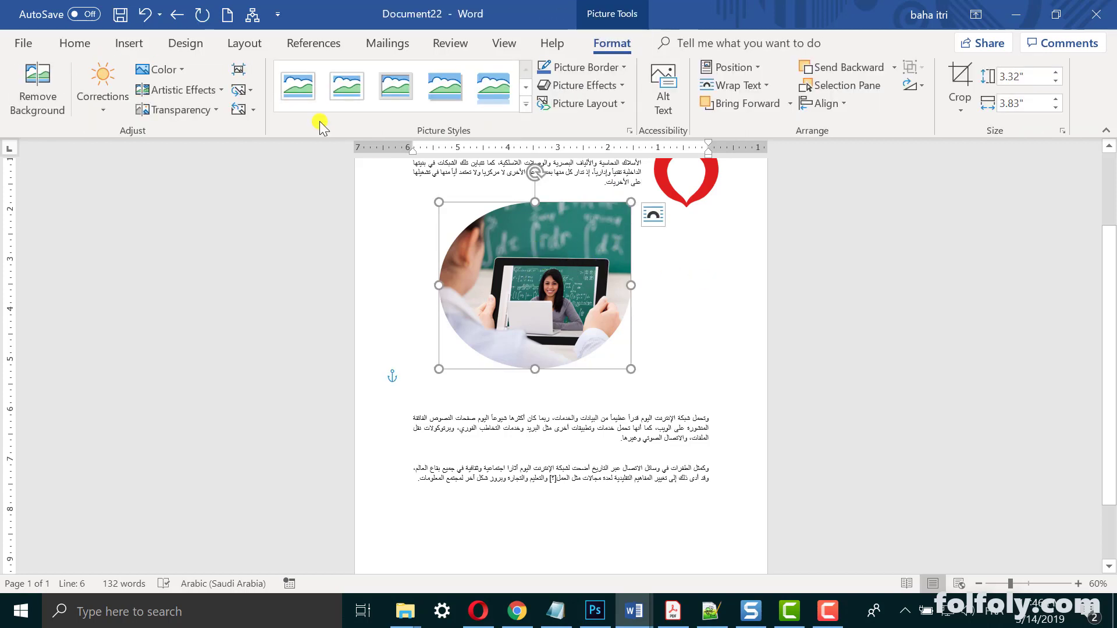
pyautogui.click(144, 14)
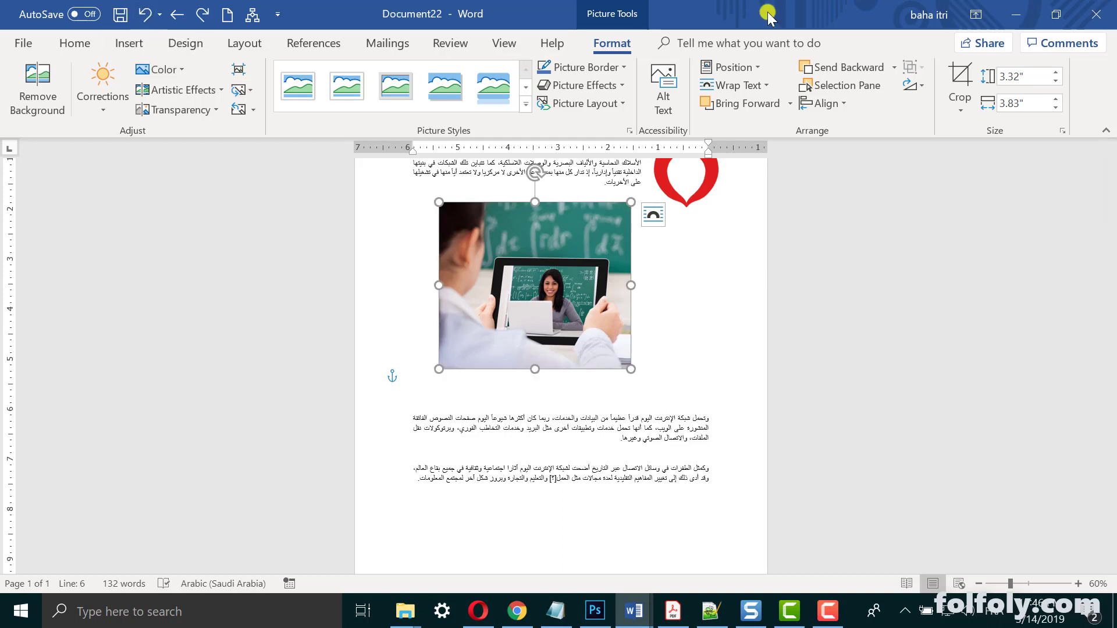
pyautogui.click(959, 105)
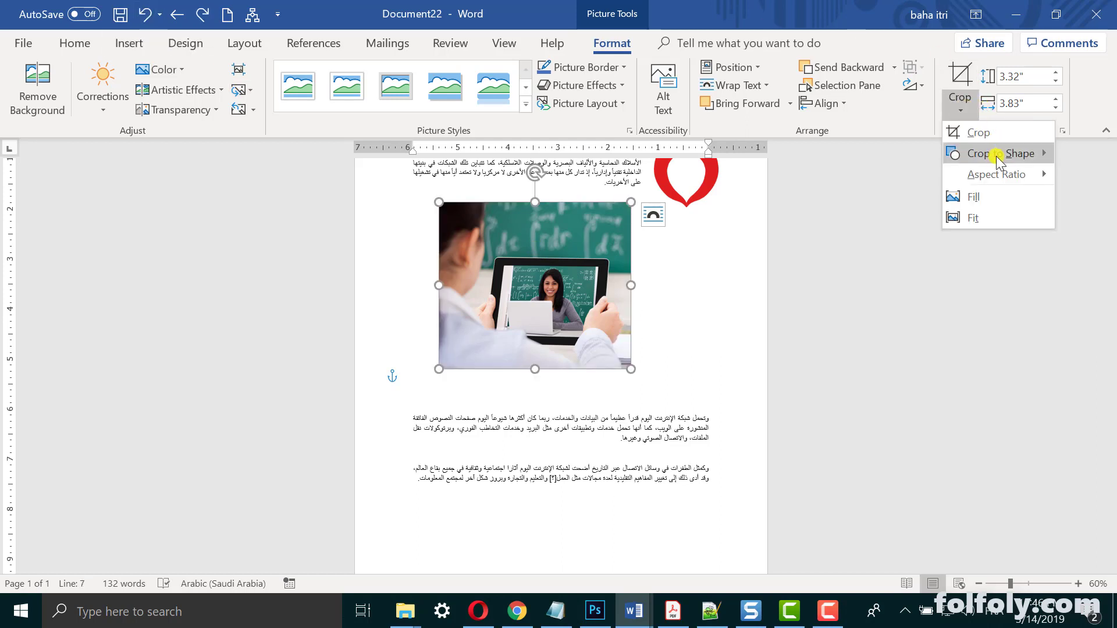
pyautogui.moveTo(1000, 154)
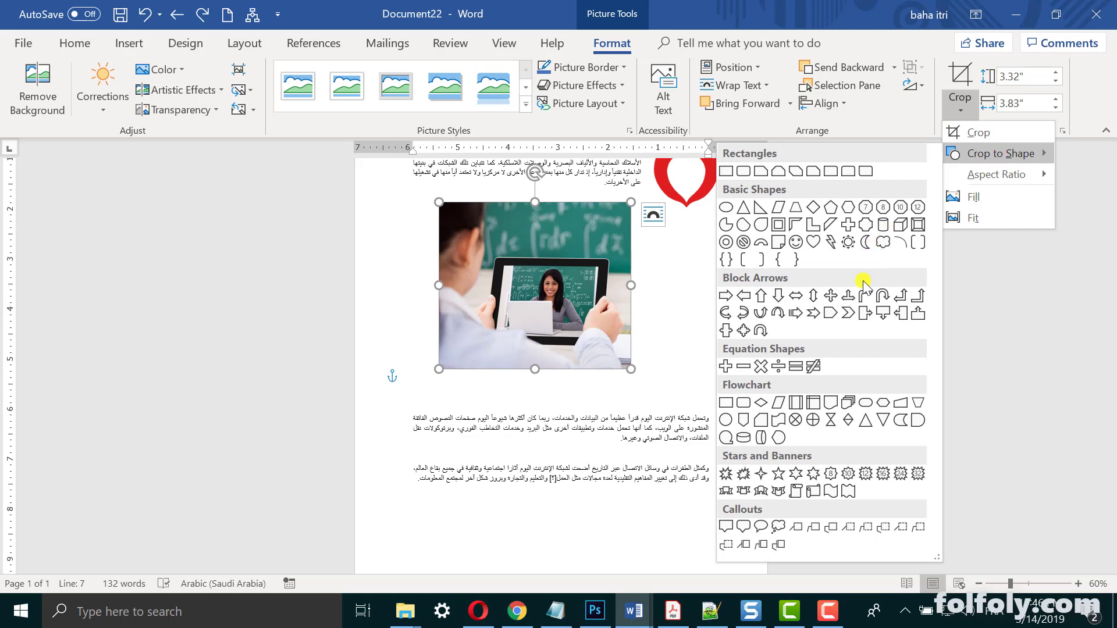
pyautogui.click(743, 402)
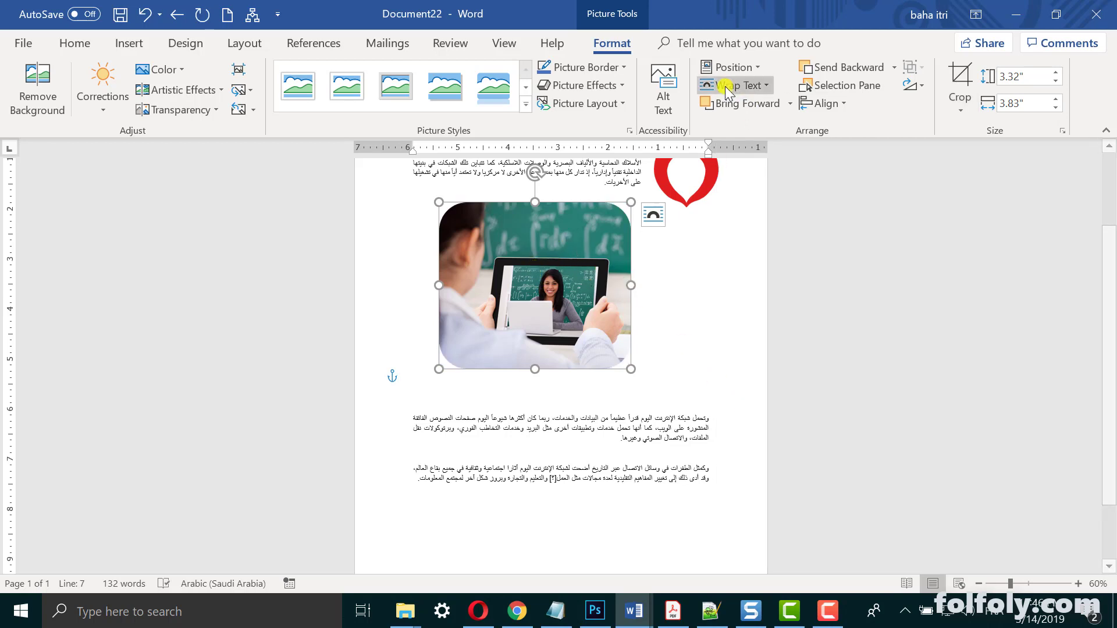
# - Align the rounded photo to the page's vertical middle and horizontal center, viewing the whole page
pyautogui.click(822, 105)
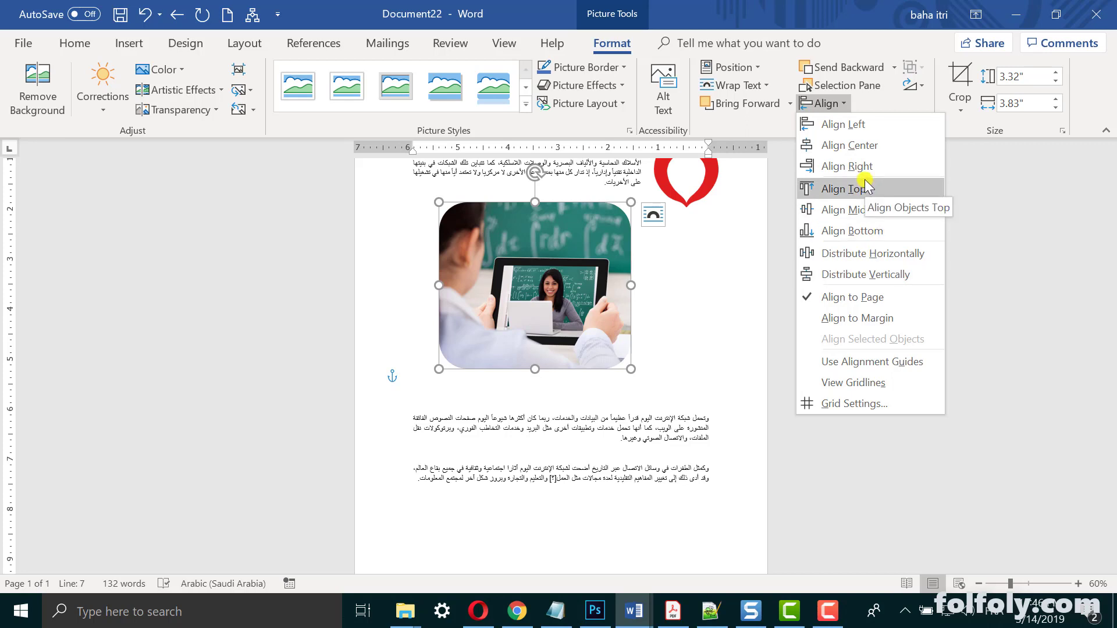
pyautogui.click(849, 211)
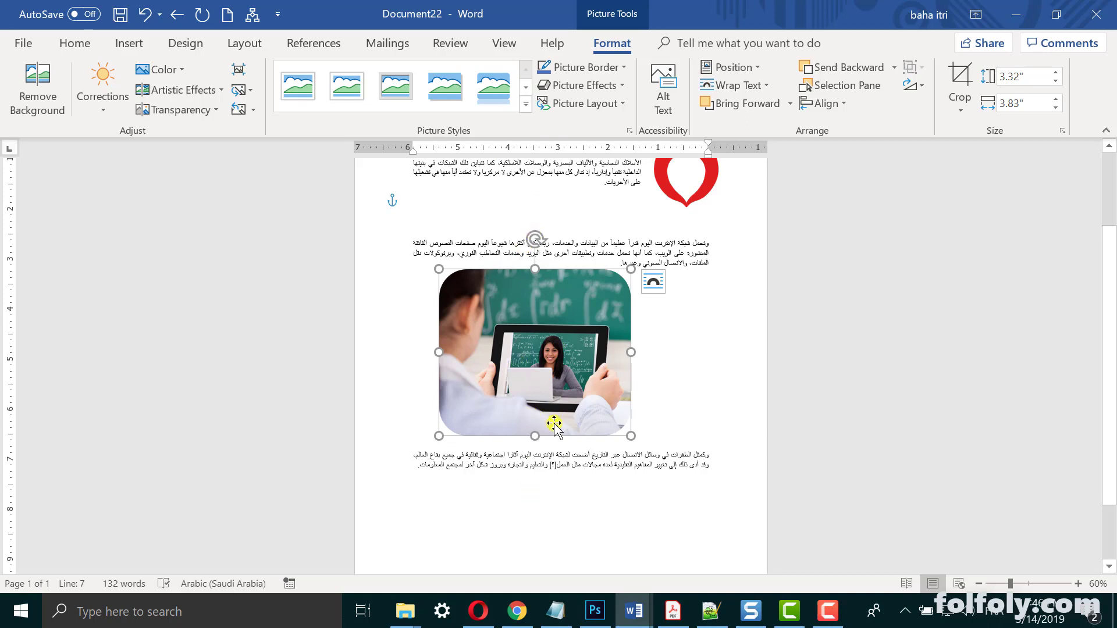
pyautogui.moveTo(1010, 583); pyautogui.dragTo(996, 584)
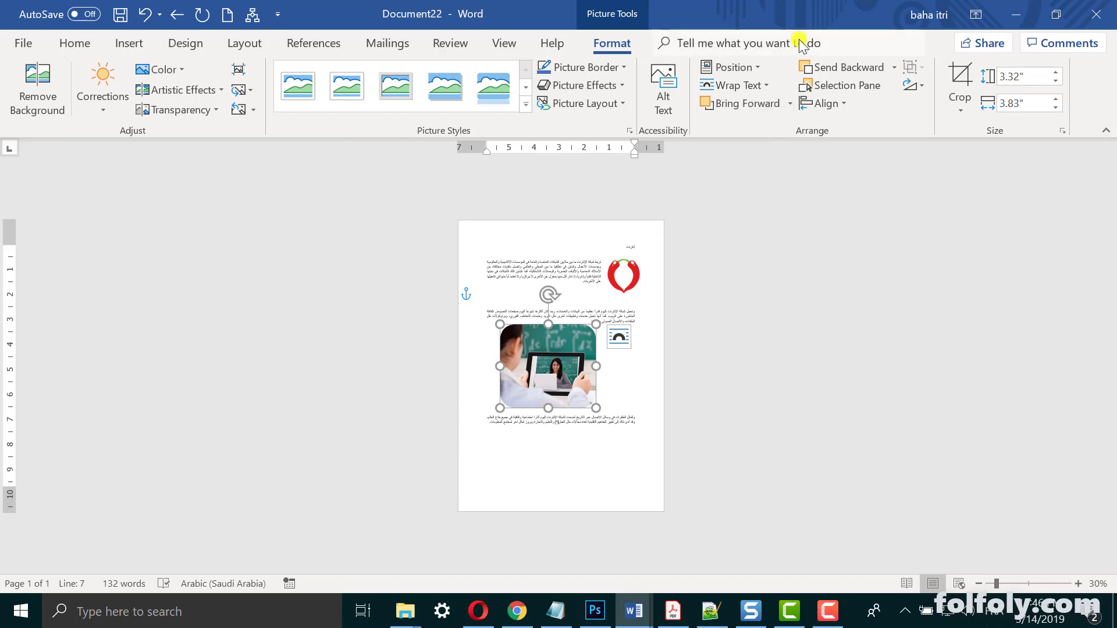
pyautogui.click(826, 106)
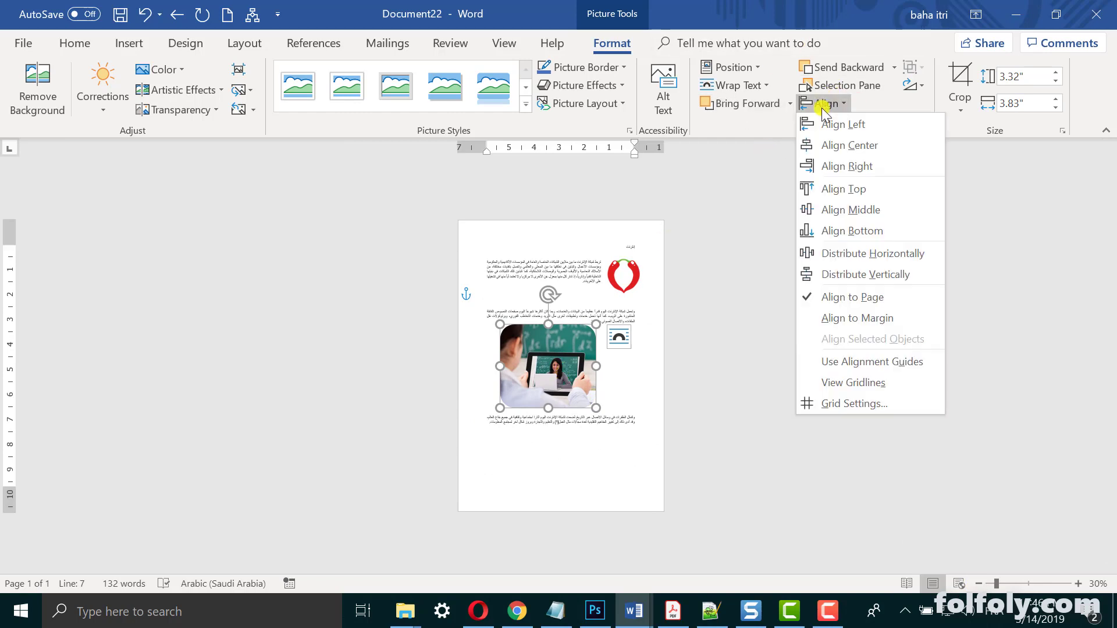
pyautogui.click(843, 148)
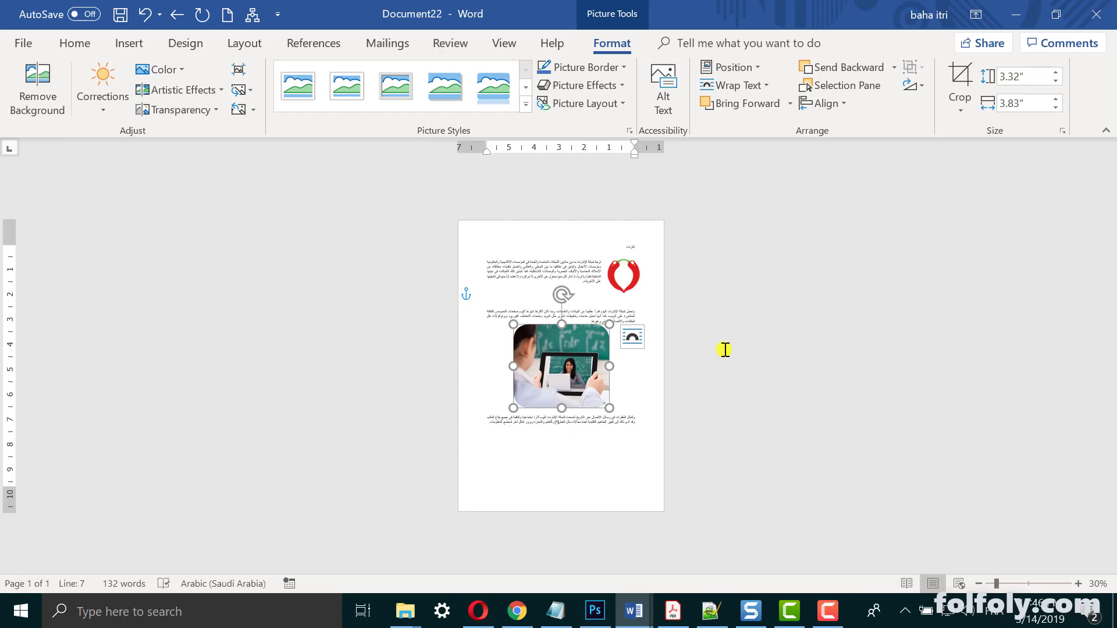
pyautogui.click(484, 422)
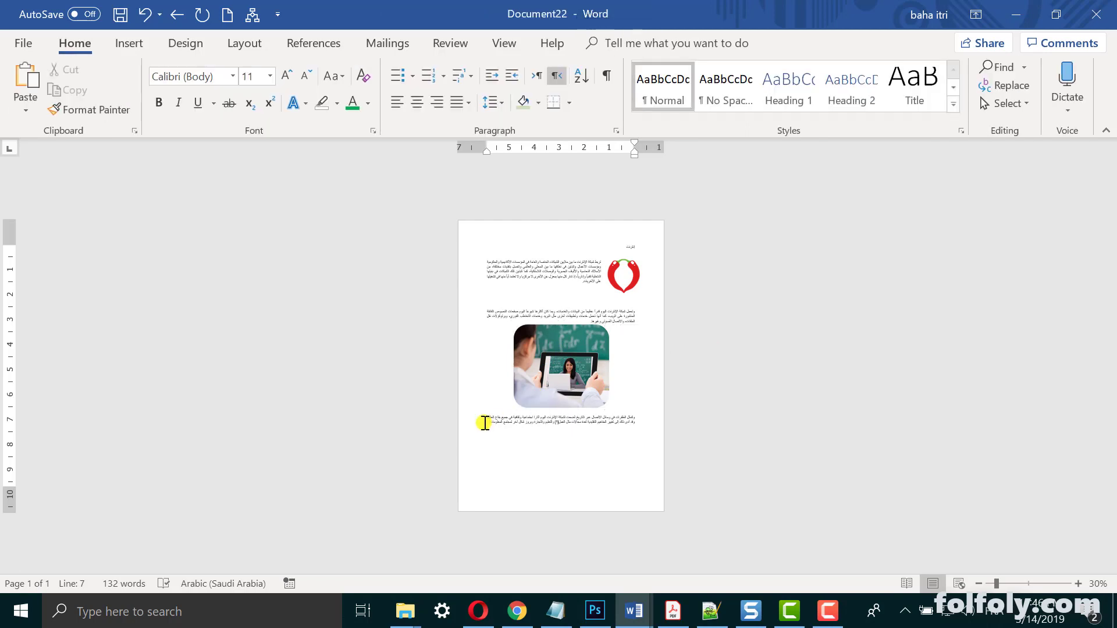
# - Add a page break, paste a copy of the rounded photo onto page 2, and drag it lower toward the centre
pyautogui.hotkey('ctrl', 'Return')
pyautogui.click(435, 369)
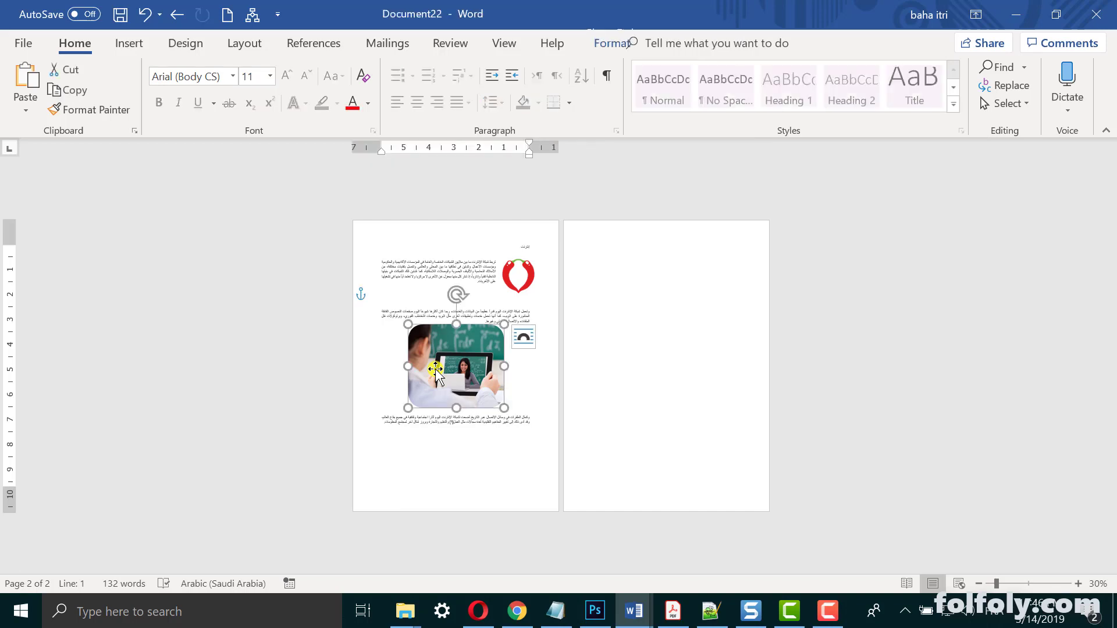
pyautogui.hotkey('ctrl', 'c')
pyautogui.click(570, 320)
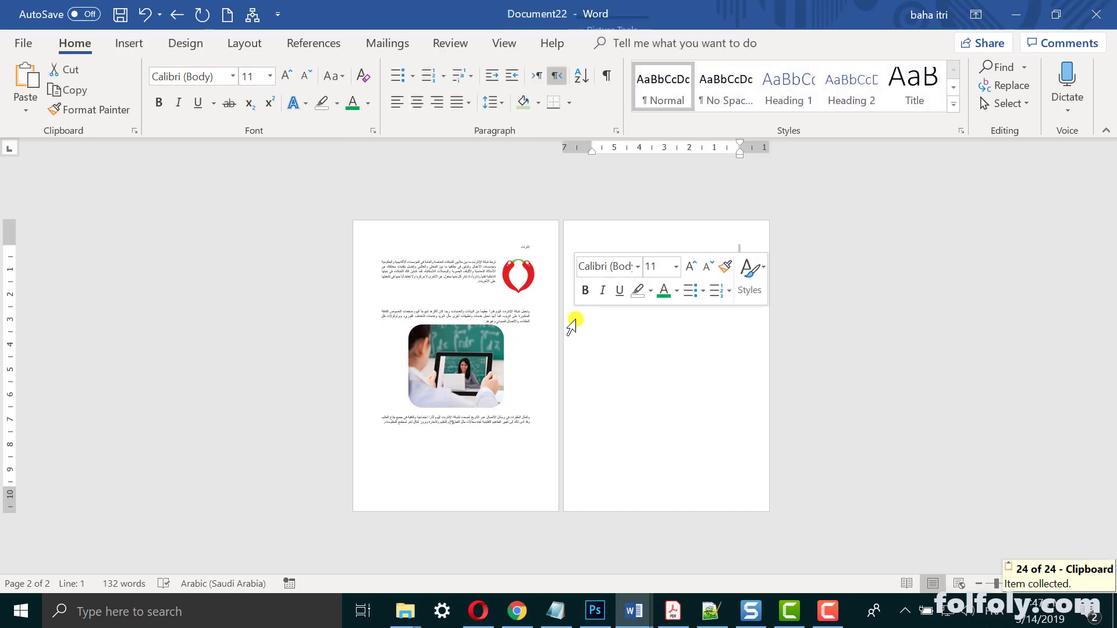
pyautogui.hotkey('ctrl', 'v')
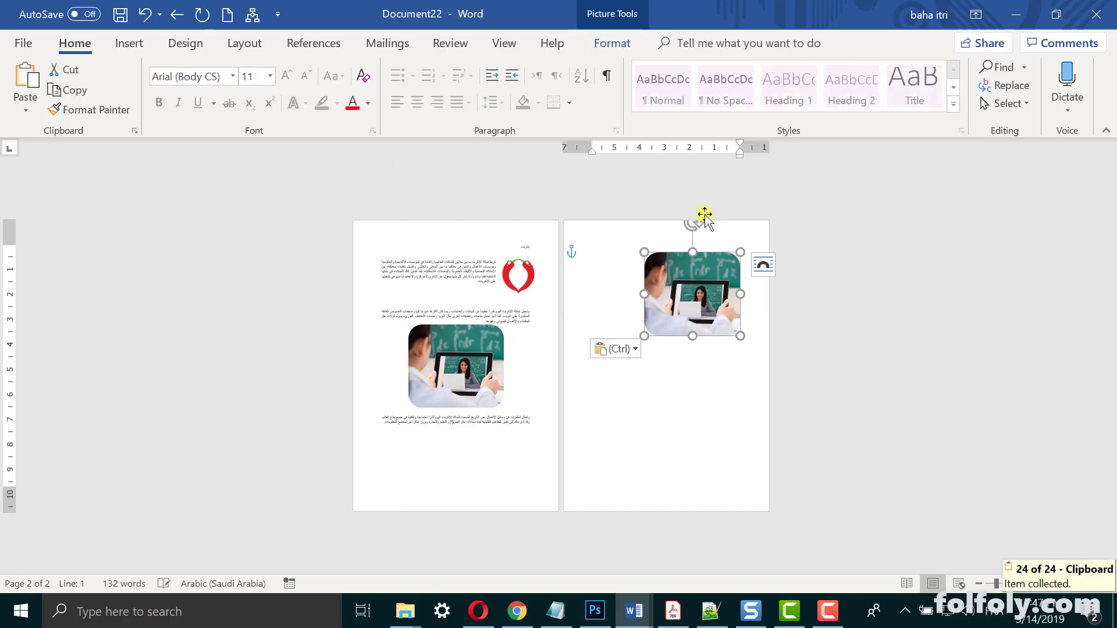
pyautogui.click(685, 374)
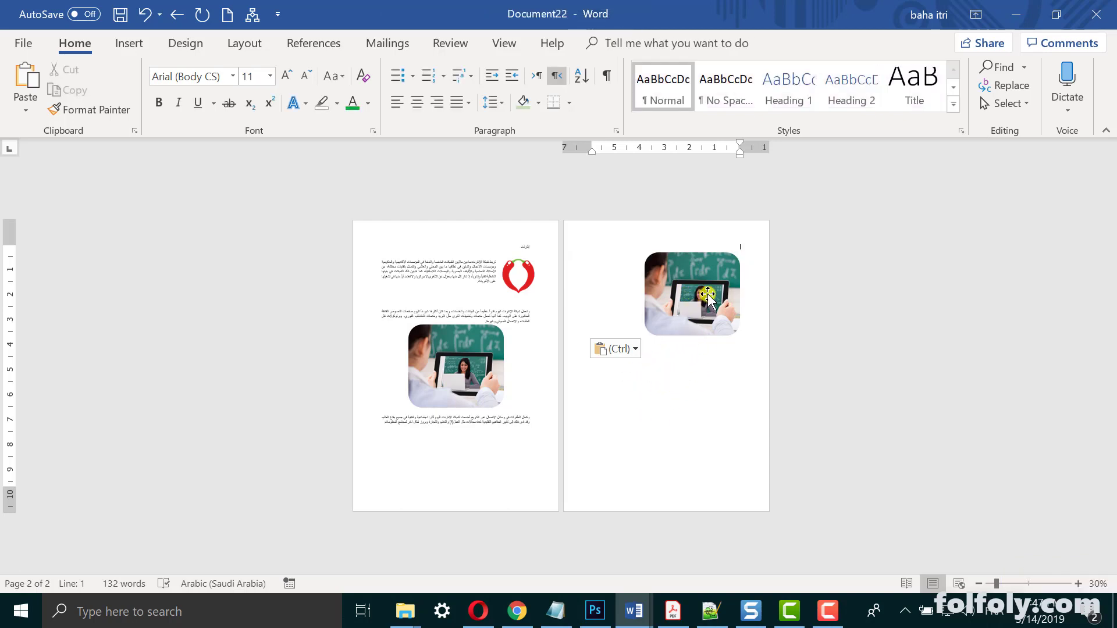
pyautogui.moveTo(693, 327); pyautogui.dragTo(667, 365)
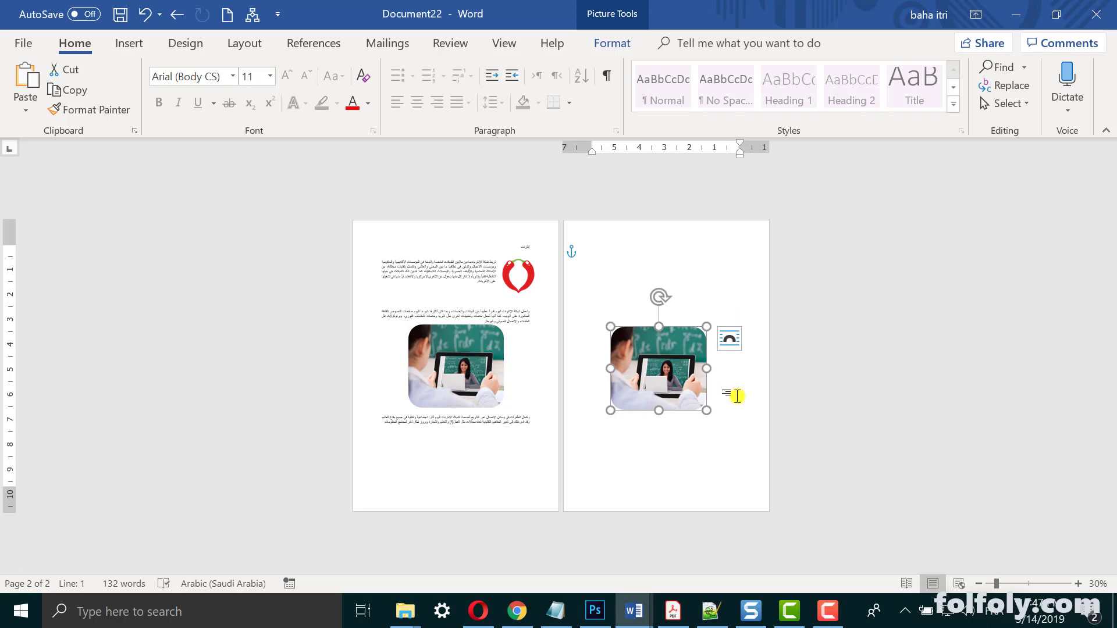
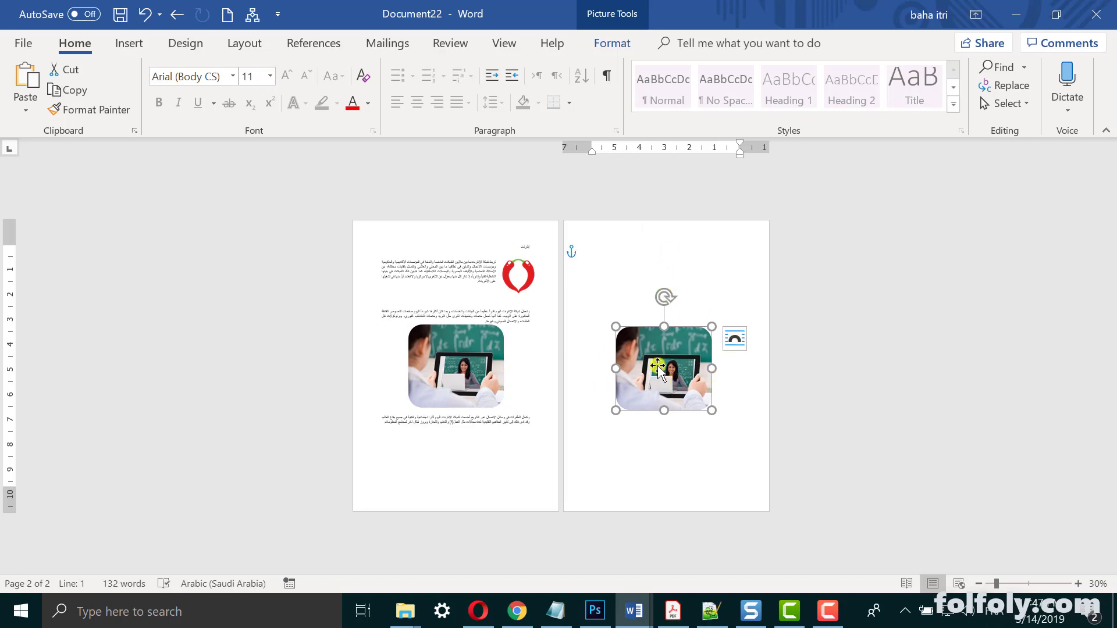
# - Align the classroom photo to the horizontal center, then drag it toward the page's lower right
pyautogui.doubleClick(658, 370)
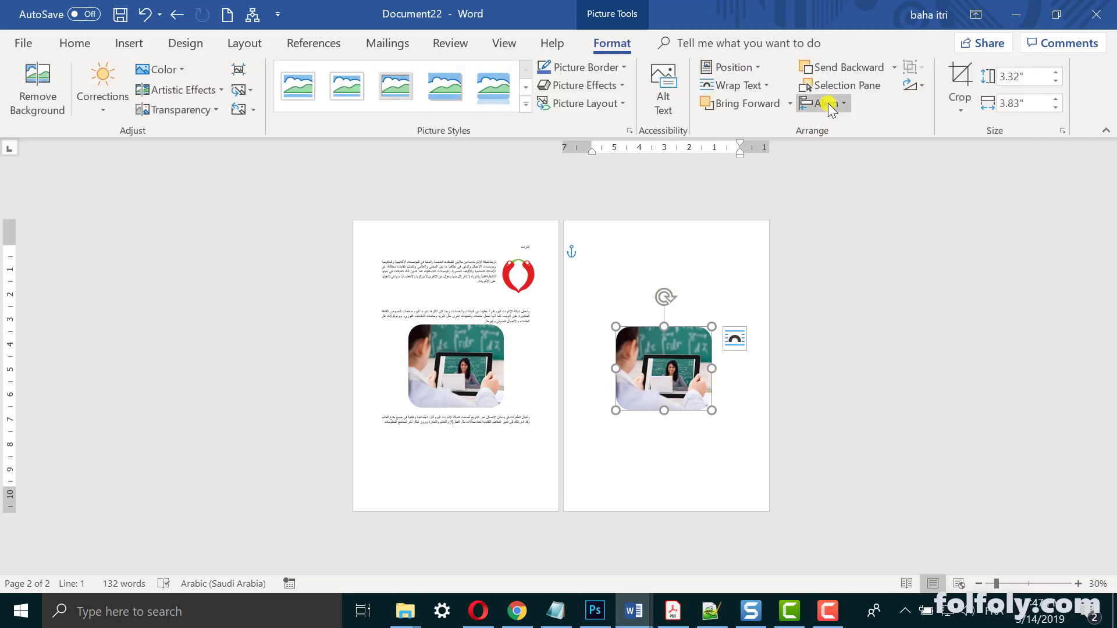
pyautogui.click(827, 104)
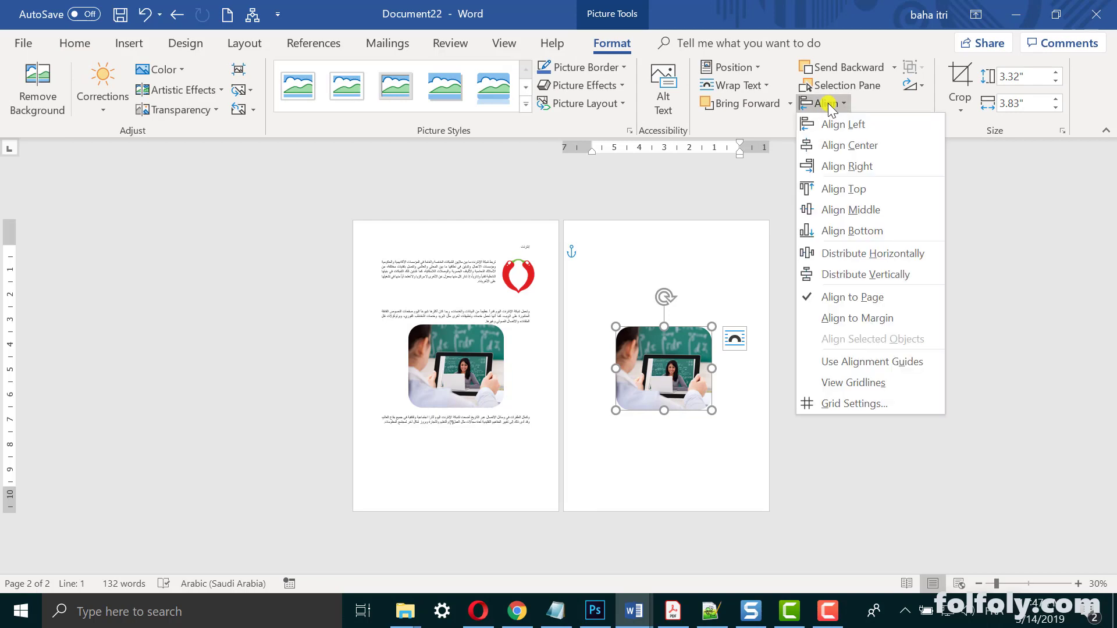
pyautogui.click(833, 145)
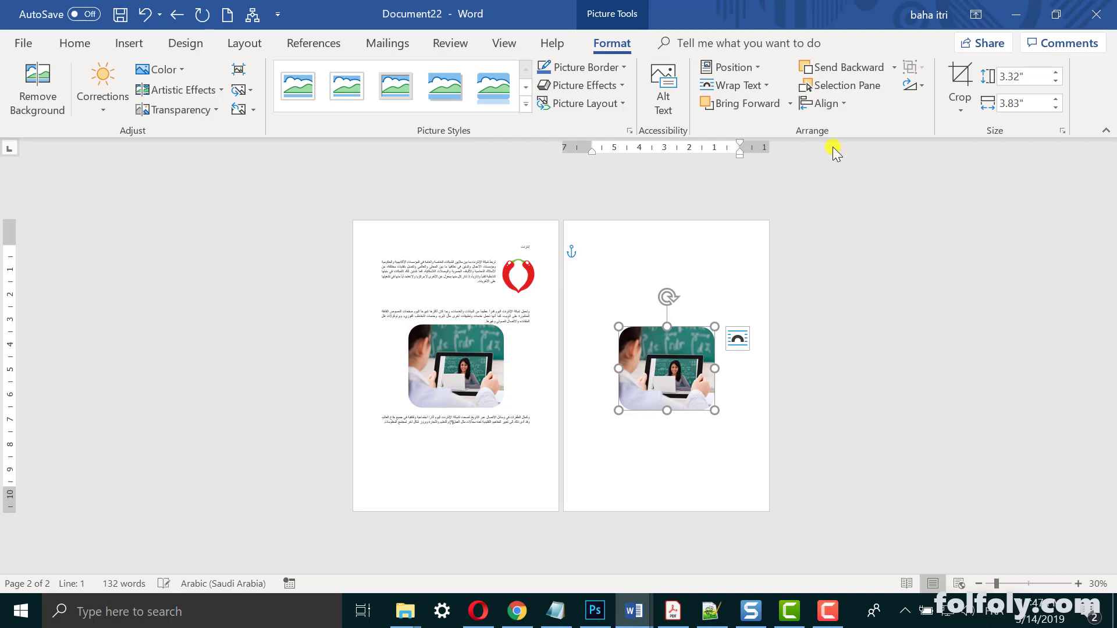
pyautogui.moveTo(674, 373); pyautogui.dragTo(720, 465)
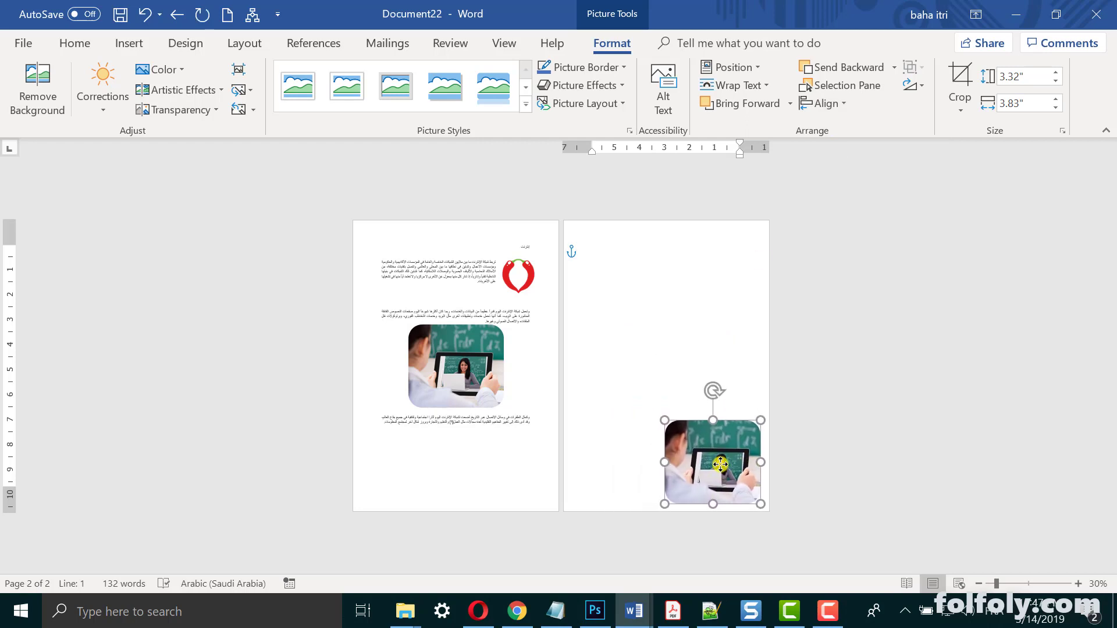
# - Apply Align Center and Align Middle to center the photo on page 2, then deselect it
pyautogui.click(828, 105)
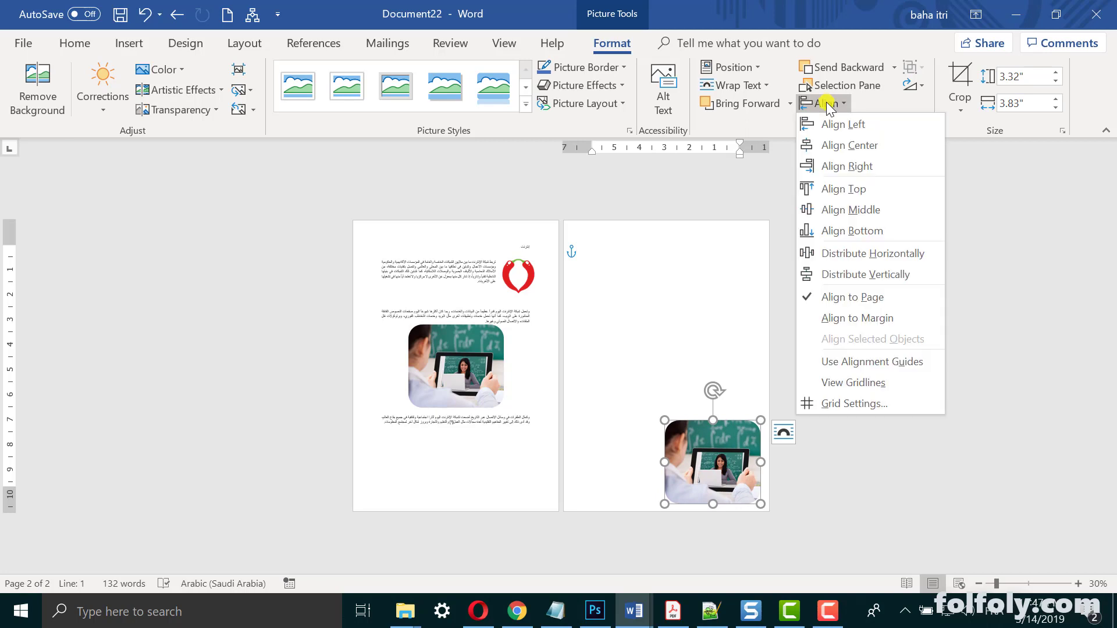
pyautogui.click(829, 149)
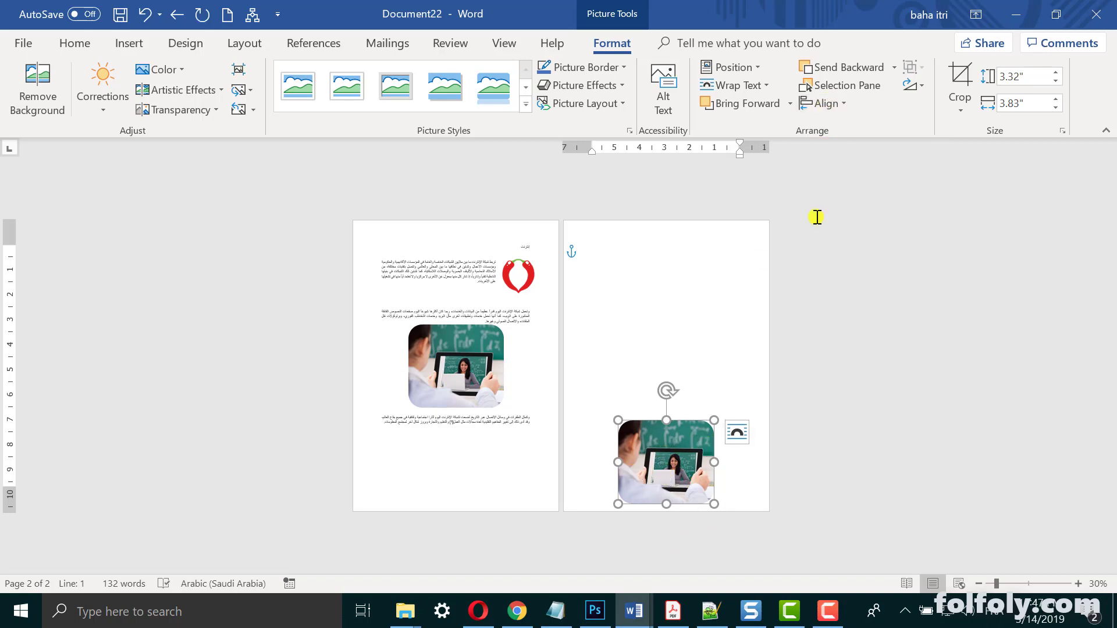
pyautogui.click(821, 107)
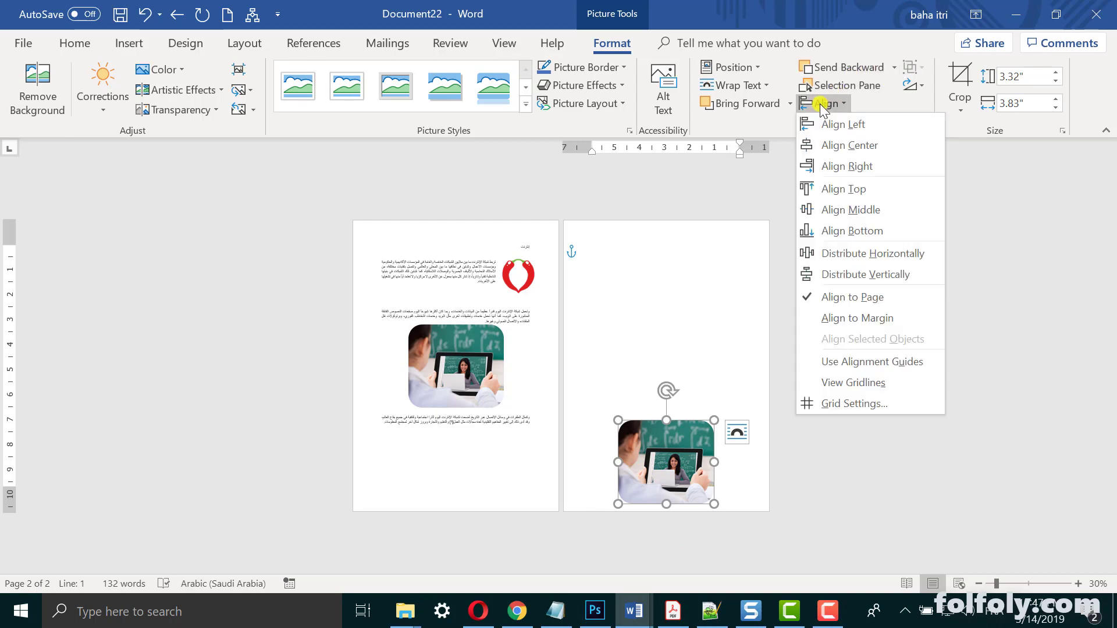
pyautogui.click(865, 211)
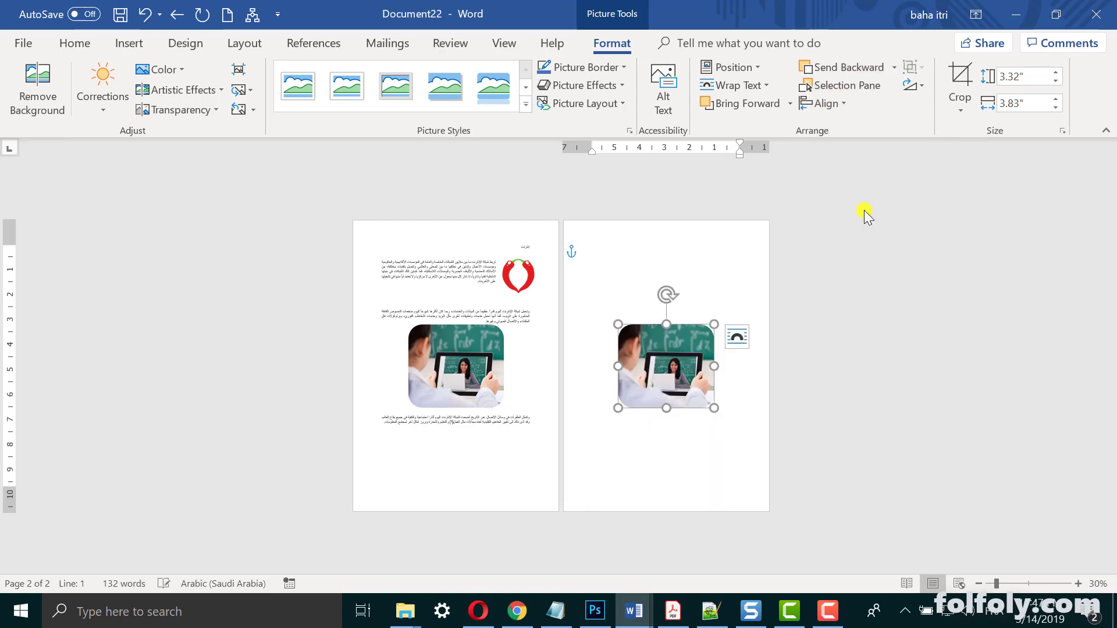
pyautogui.click(697, 422)
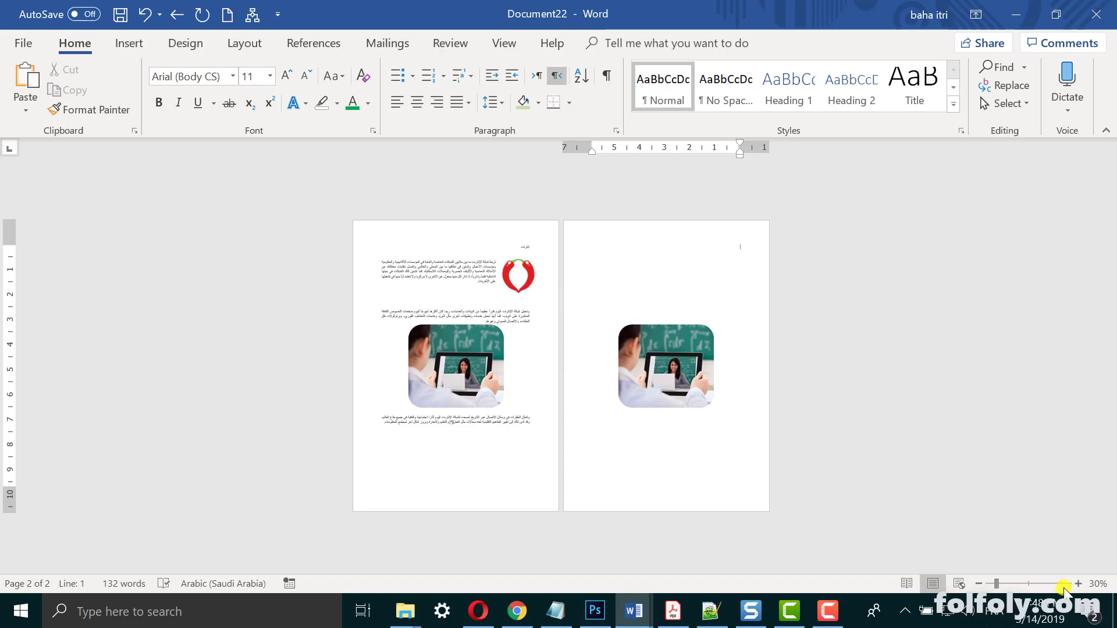
# - Zoom to 80%, scroll down to page 2, and select the classroom photo
pyautogui.click(1078, 583)
pyautogui.click(1078, 583)
pyautogui.click(1077, 583)
pyautogui.click(1078, 583)
pyautogui.click(1077, 583)
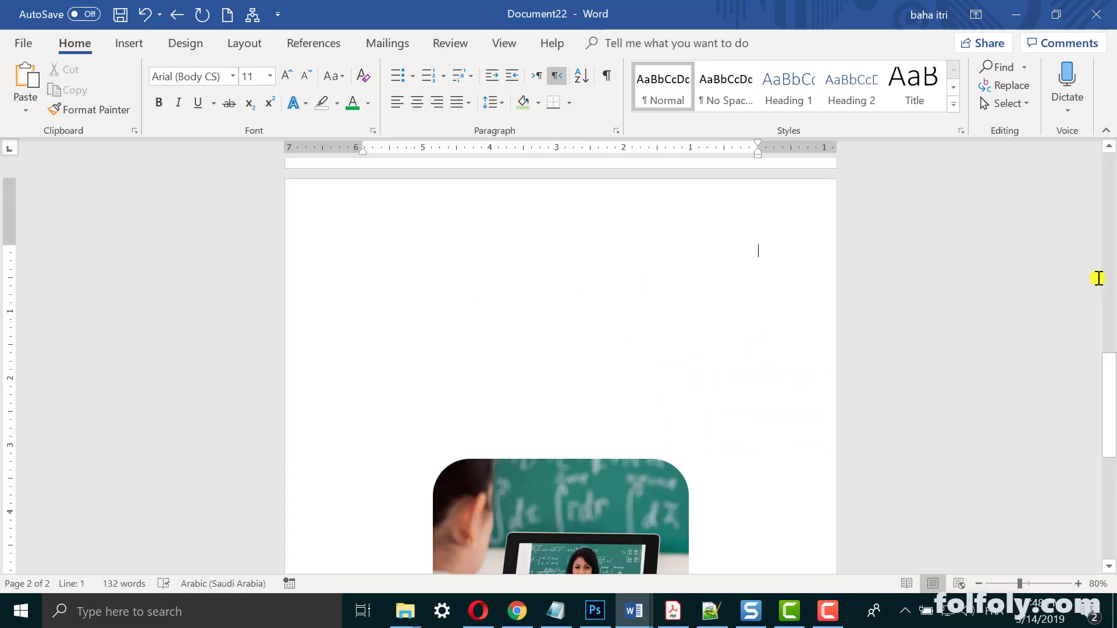
pyautogui.click(1109, 465)
pyautogui.moveTo(1110, 472); pyautogui.dragTo(1111, 526)
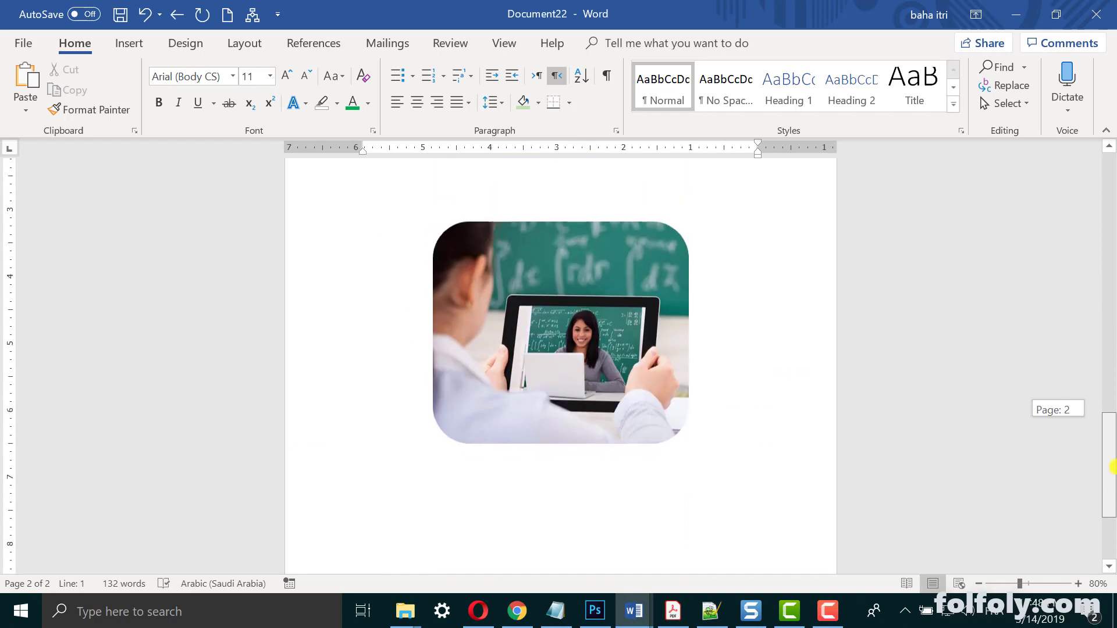
pyautogui.click(584, 335)
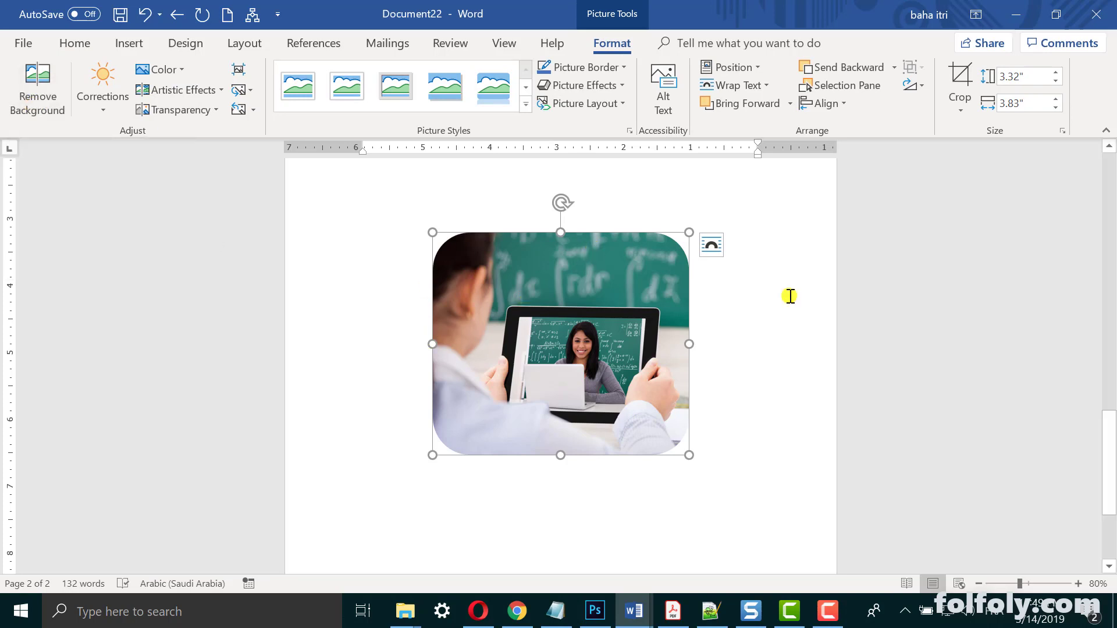
pyautogui.click(103, 103)
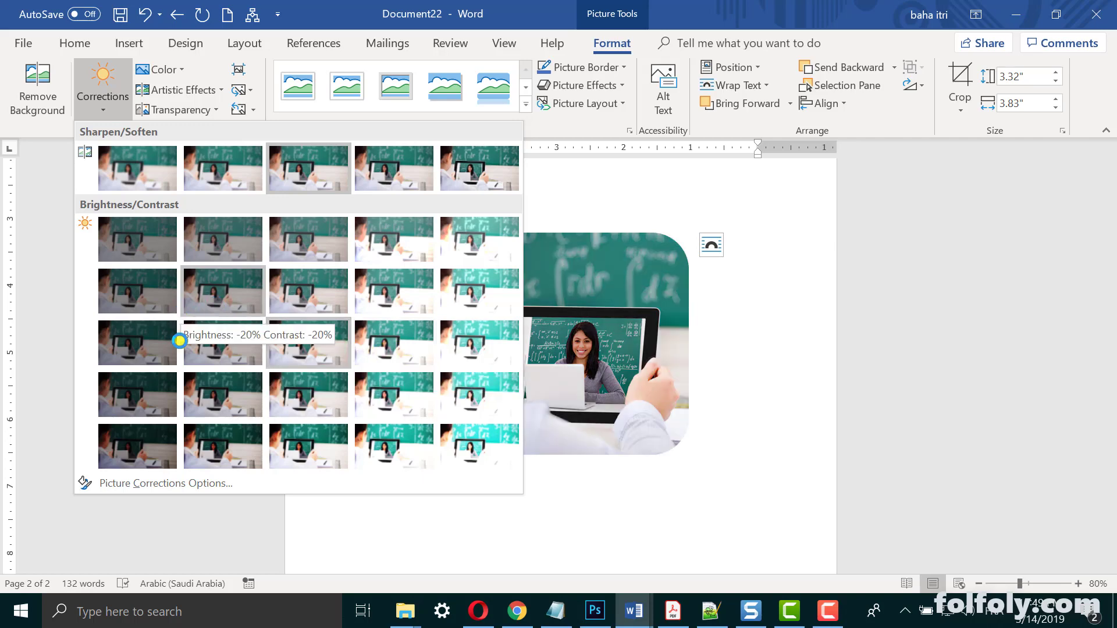
pyautogui.click(319, 16)
pyautogui.click(161, 69)
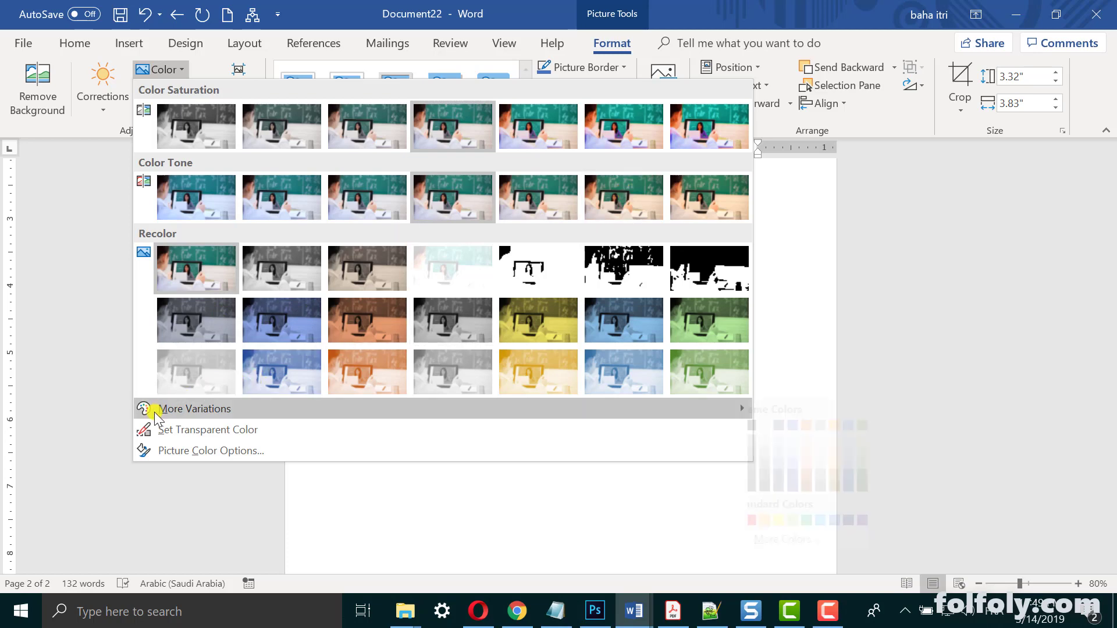
pyautogui.moveTo(194, 409)
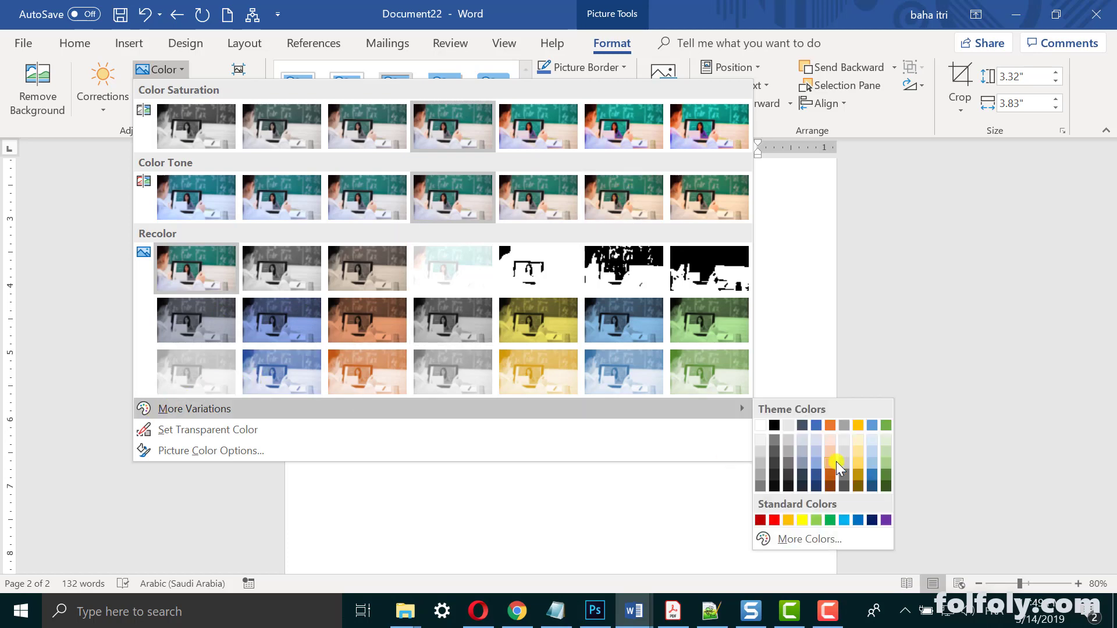
pyautogui.click(857, 462)
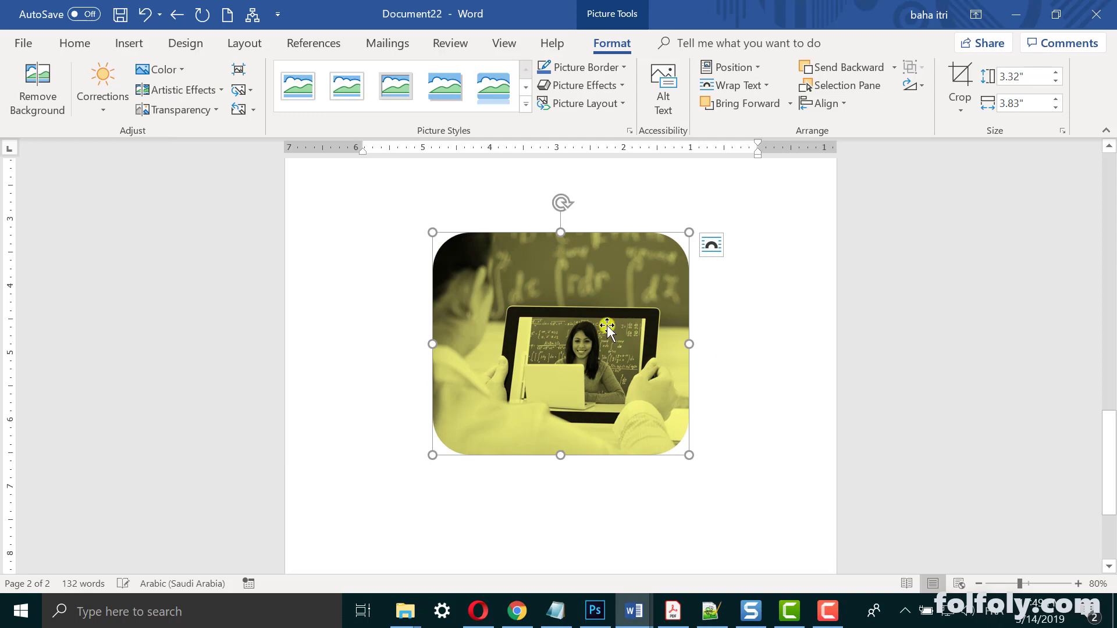
pyautogui.click(144, 13)
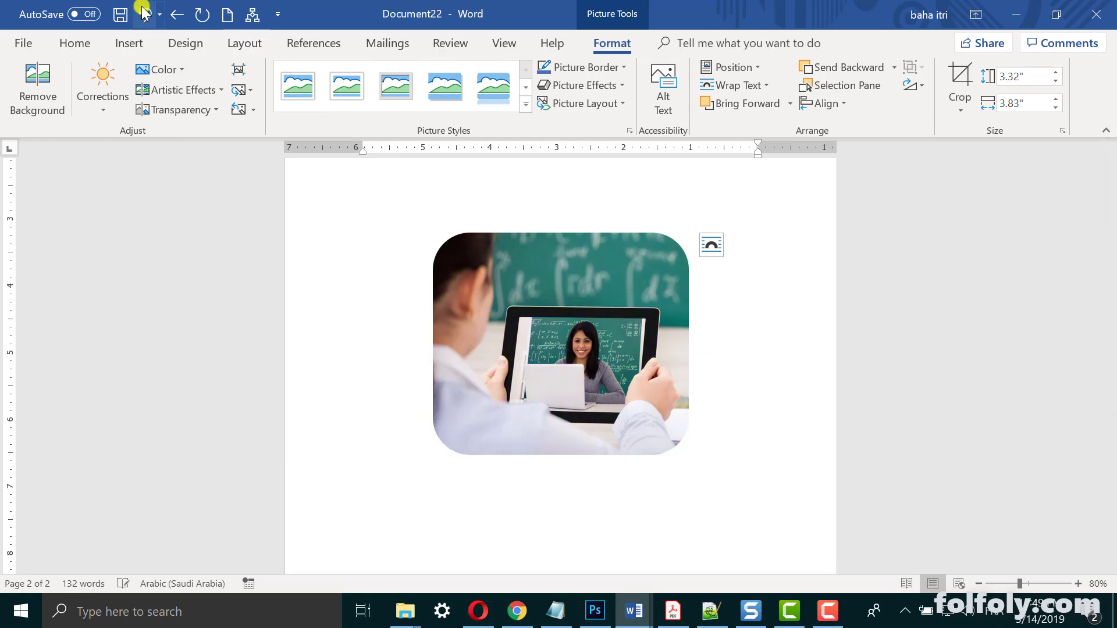
pyautogui.click(214, 91)
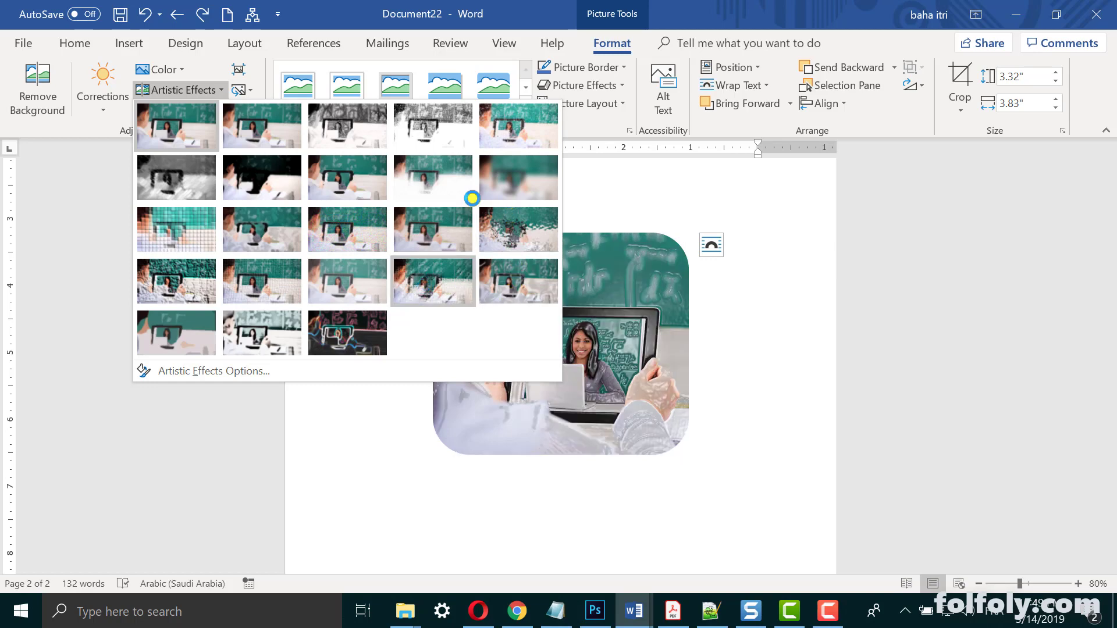
pyautogui.click(526, 8)
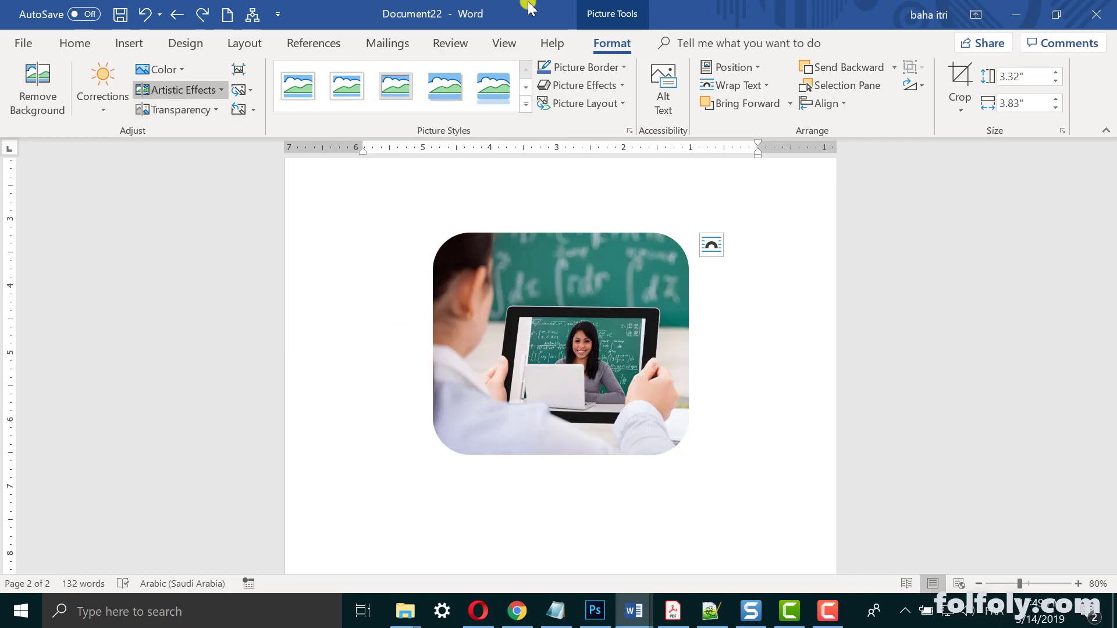
pyautogui.click(205, 110)
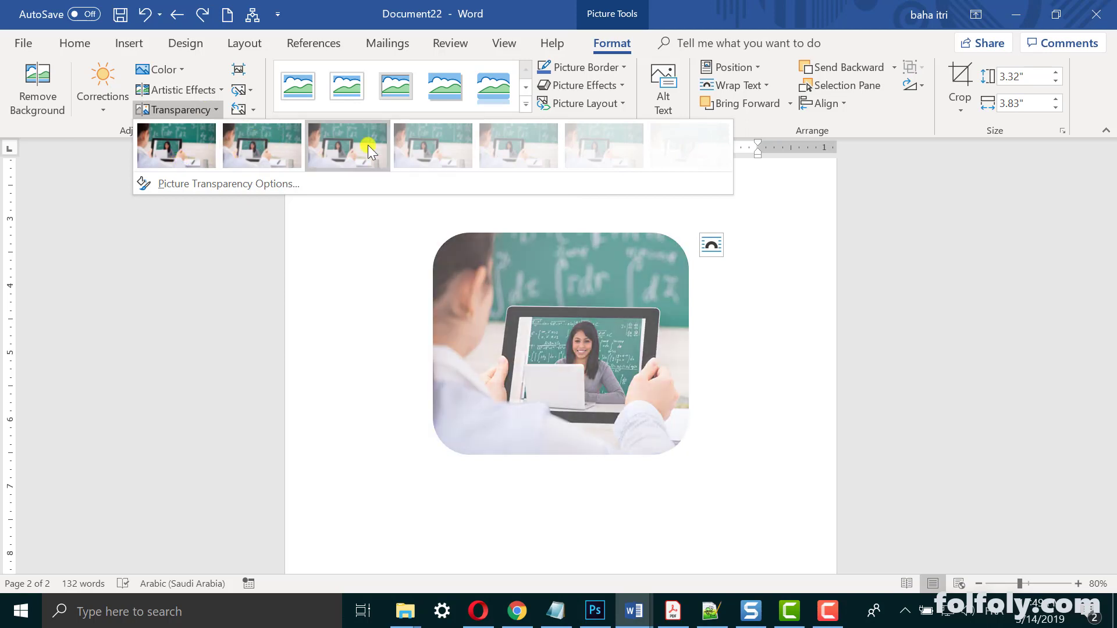
pyautogui.click(235, 183)
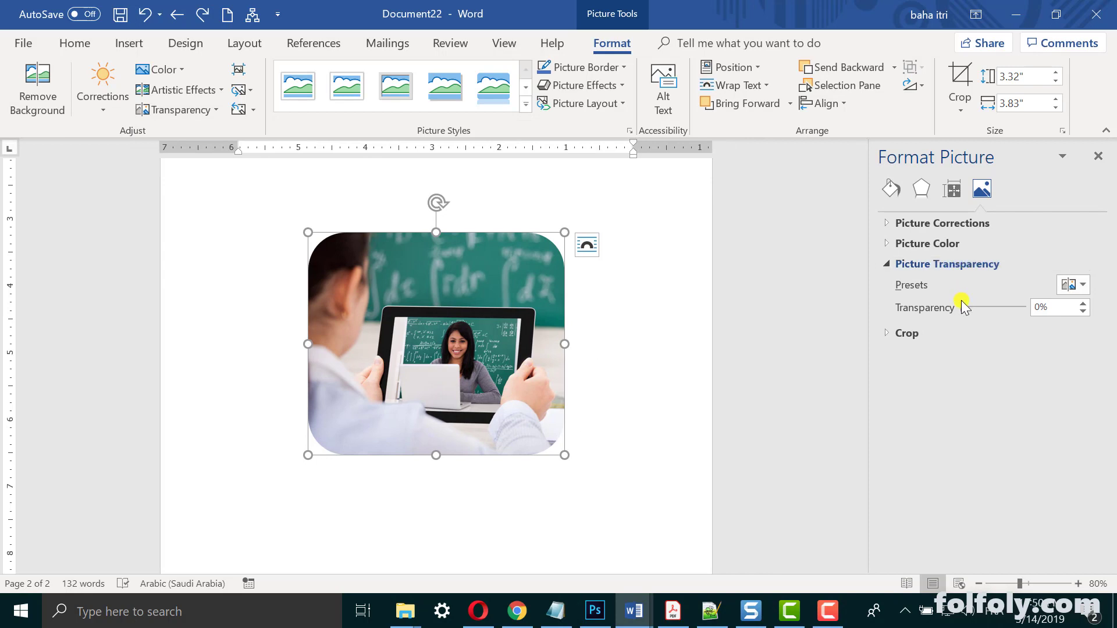
pyautogui.moveTo(961, 304)
pyautogui.mouseDown()
pyautogui.moveTo(1017, 309)
pyautogui.moveTo(959, 308)
pyautogui.moveTo(1007, 309)
pyautogui.moveTo(920, 324)
pyautogui.mouseUp()
pyautogui.click(1097, 156)
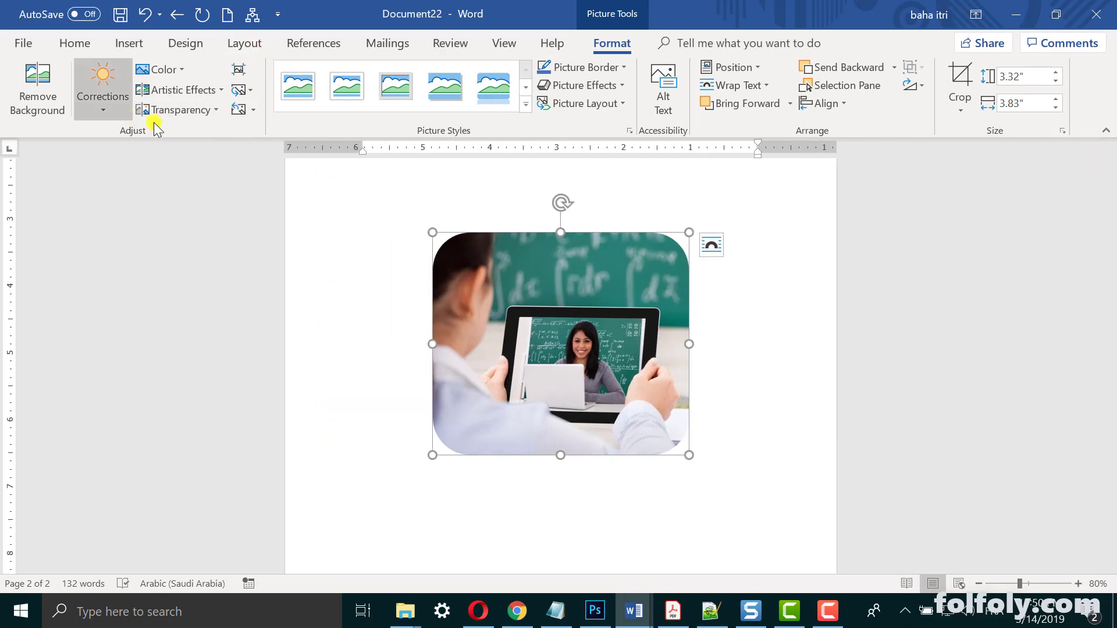
pyautogui.click(238, 71)
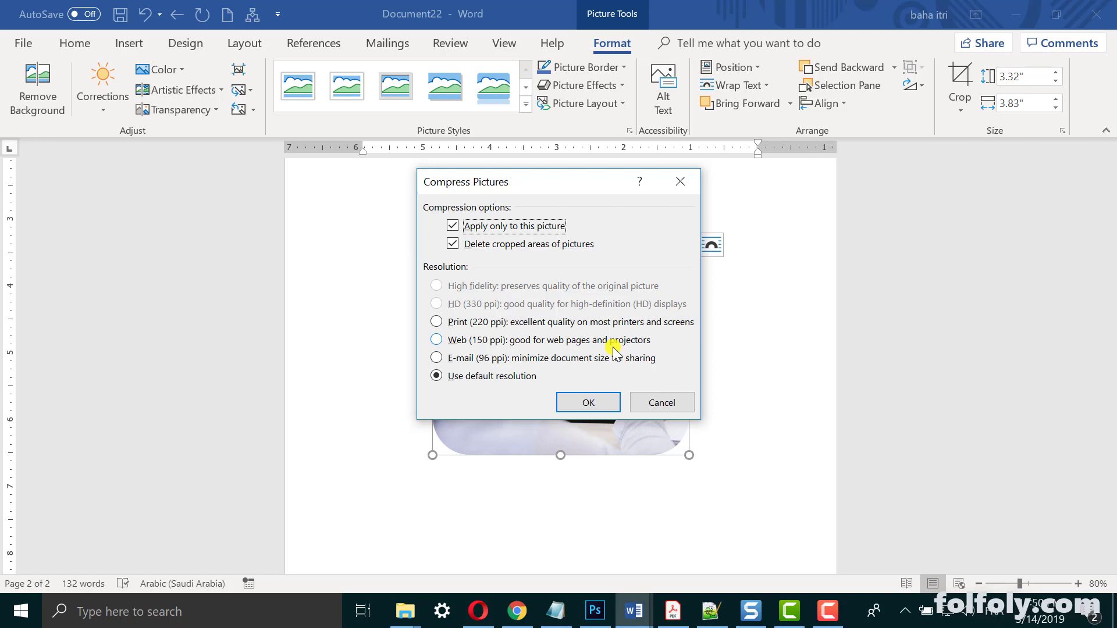
pyautogui.click(436, 358)
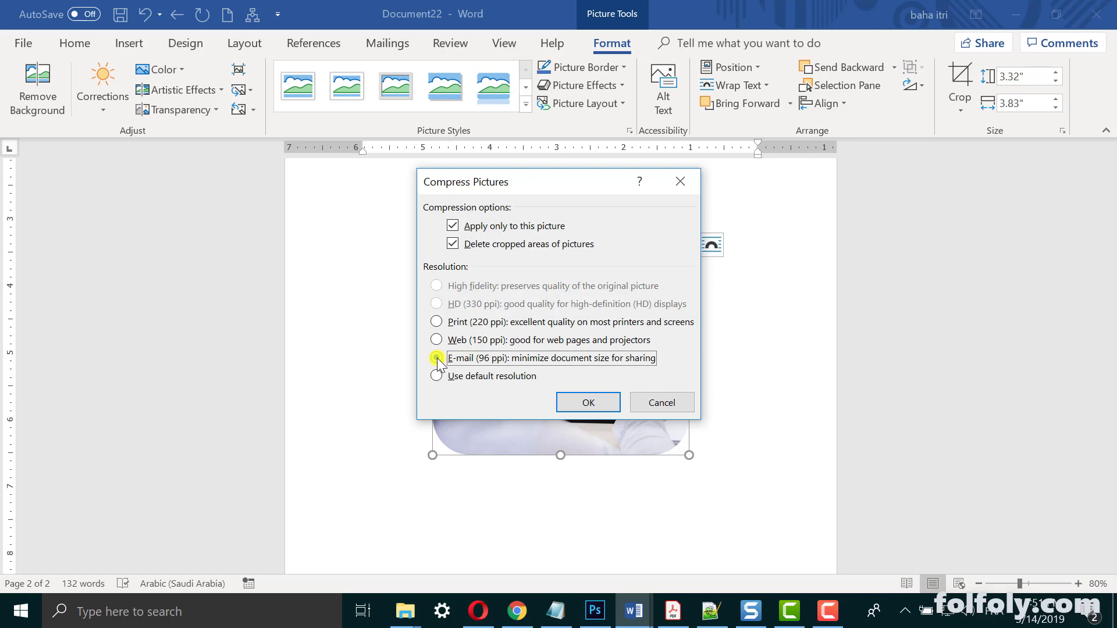
pyautogui.click(458, 375)
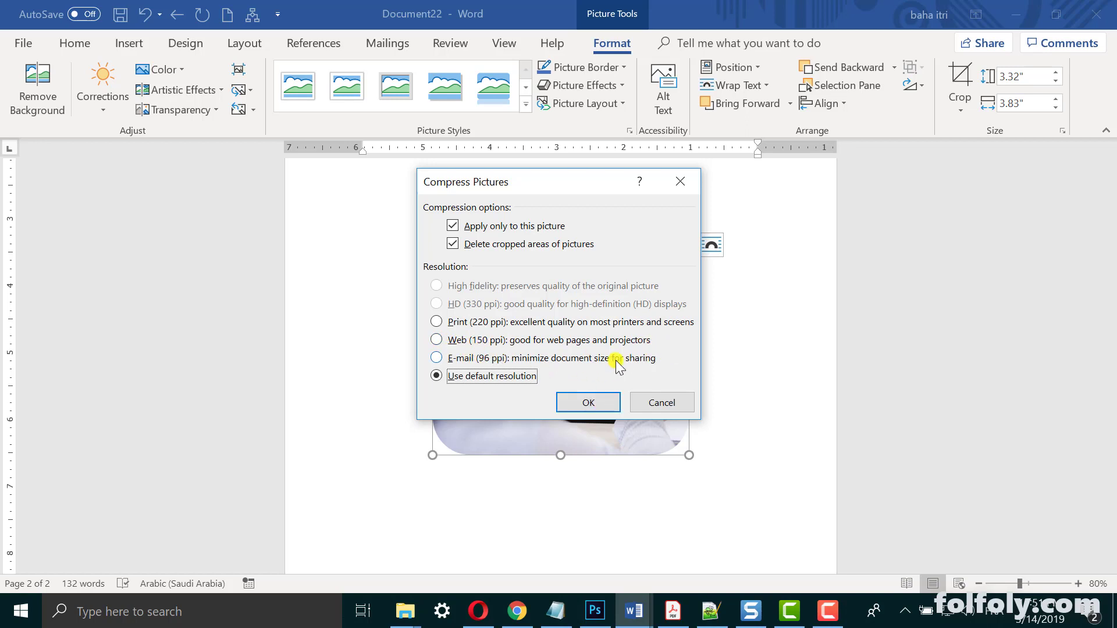
pyautogui.click(661, 401)
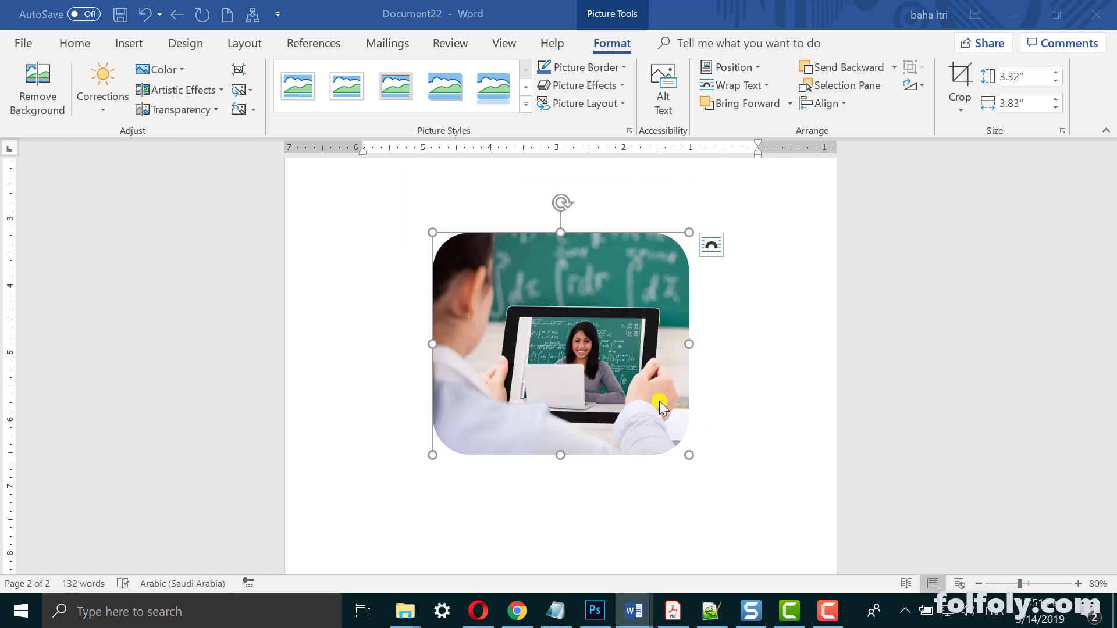
pyautogui.click(249, 93)
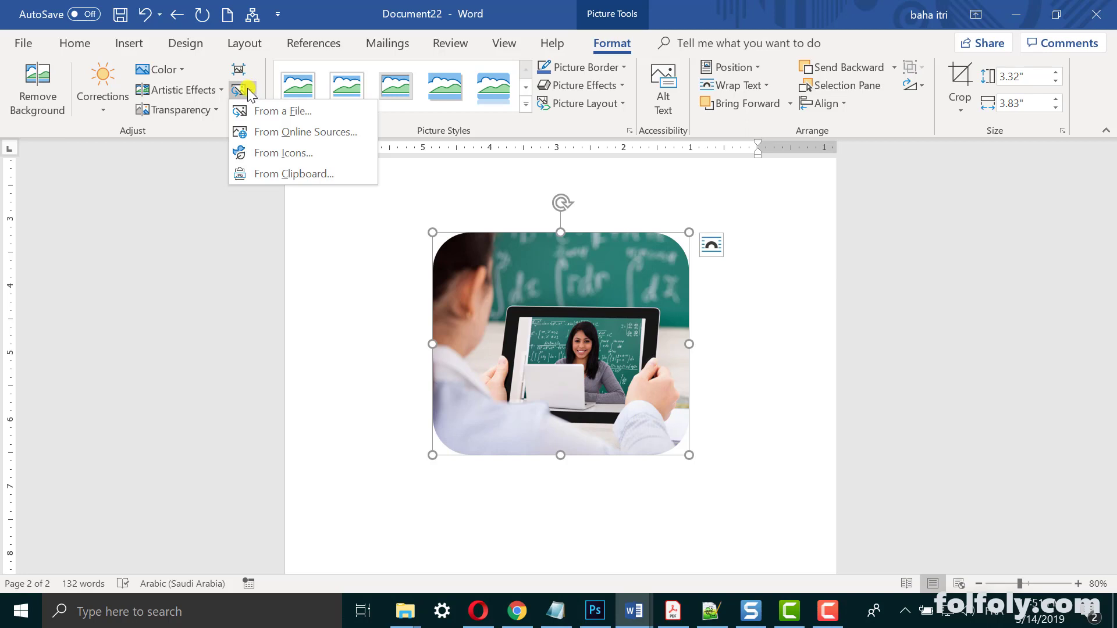
pyautogui.click(200, 132)
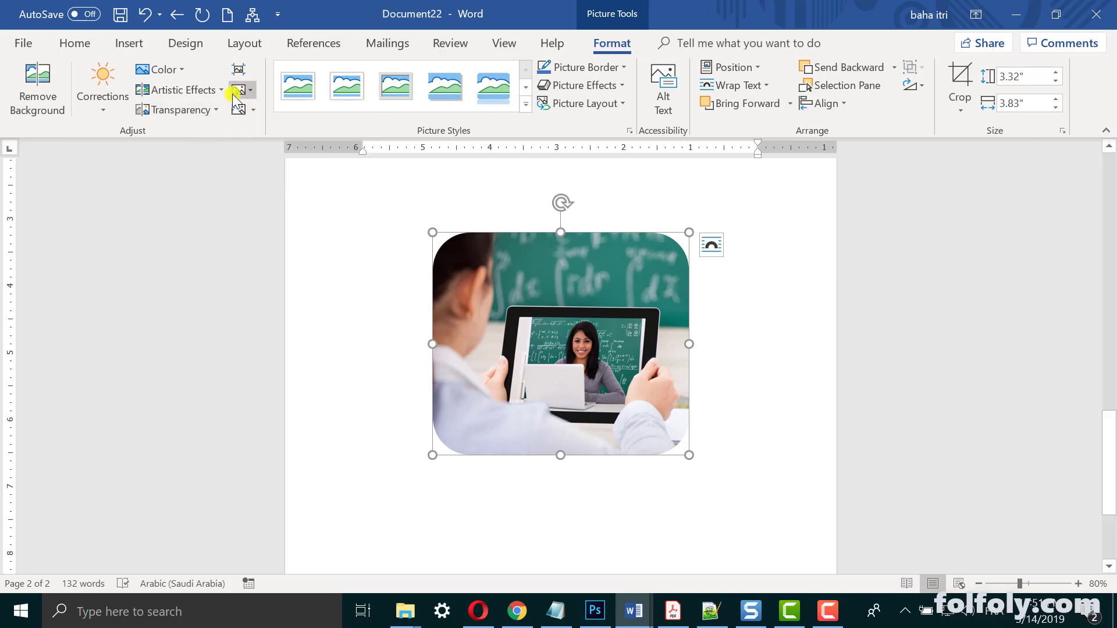
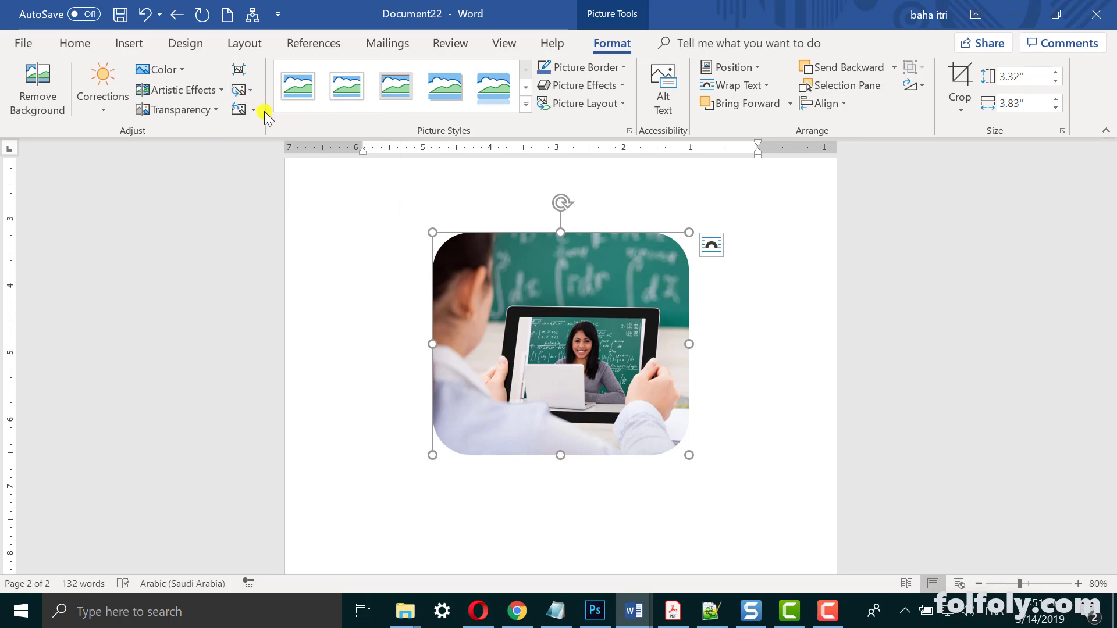
# - Replace the rounded-corner picture from online sources, bringing up the online picture search
pyautogui.click(249, 91)
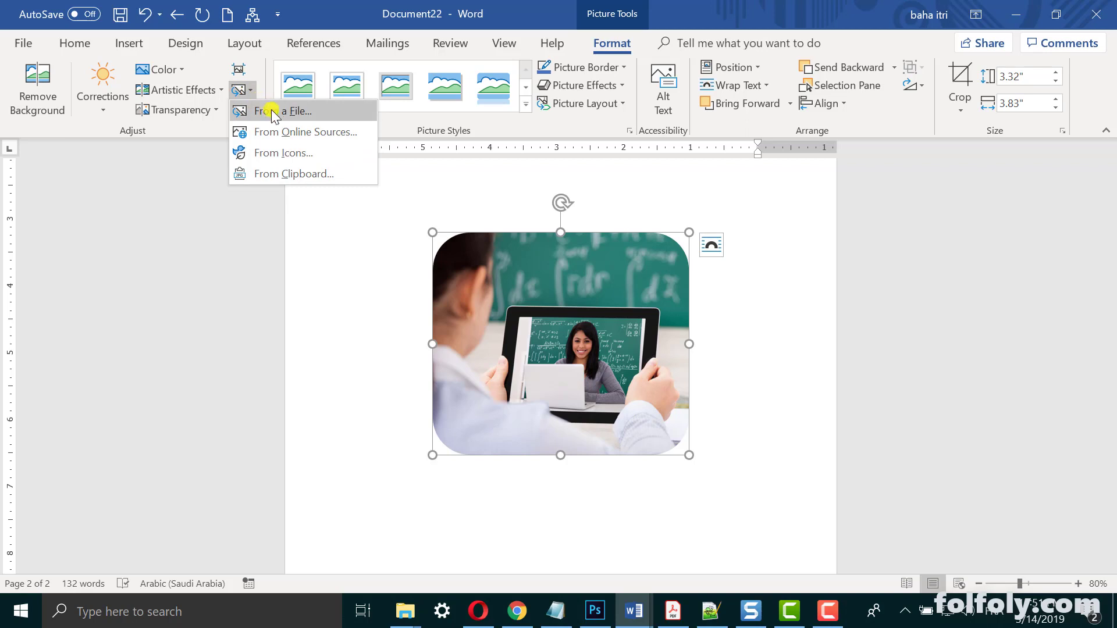
pyautogui.click(277, 132)
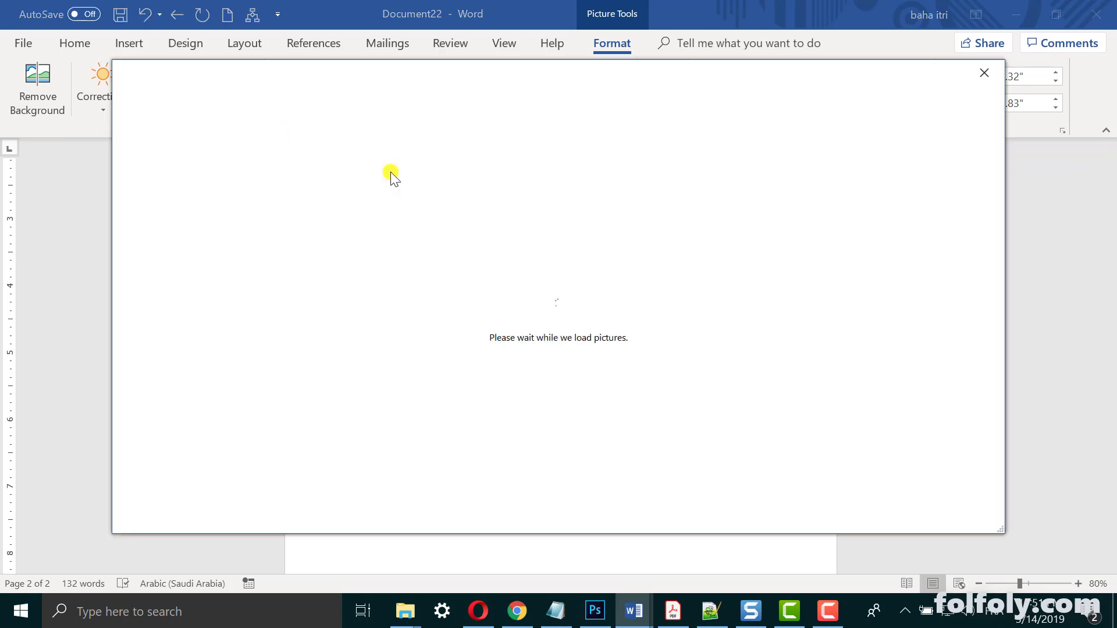
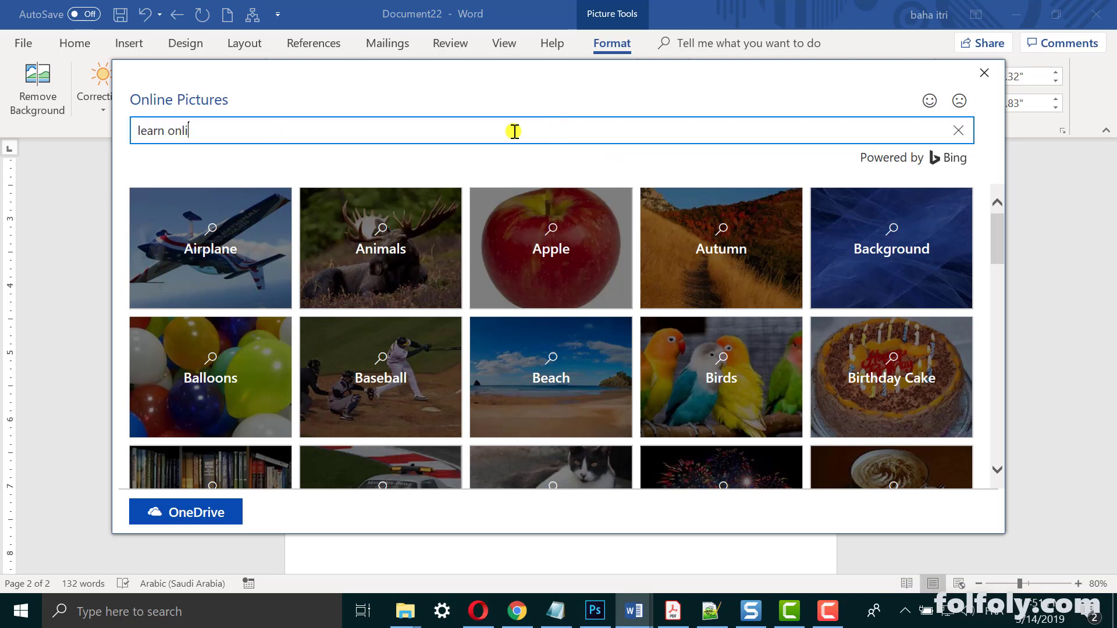
# - Complete the 'learn online' search in Online Pictures and run it to show Creative Commons results
pyautogui.write('ne')
pyautogui.press('Return')
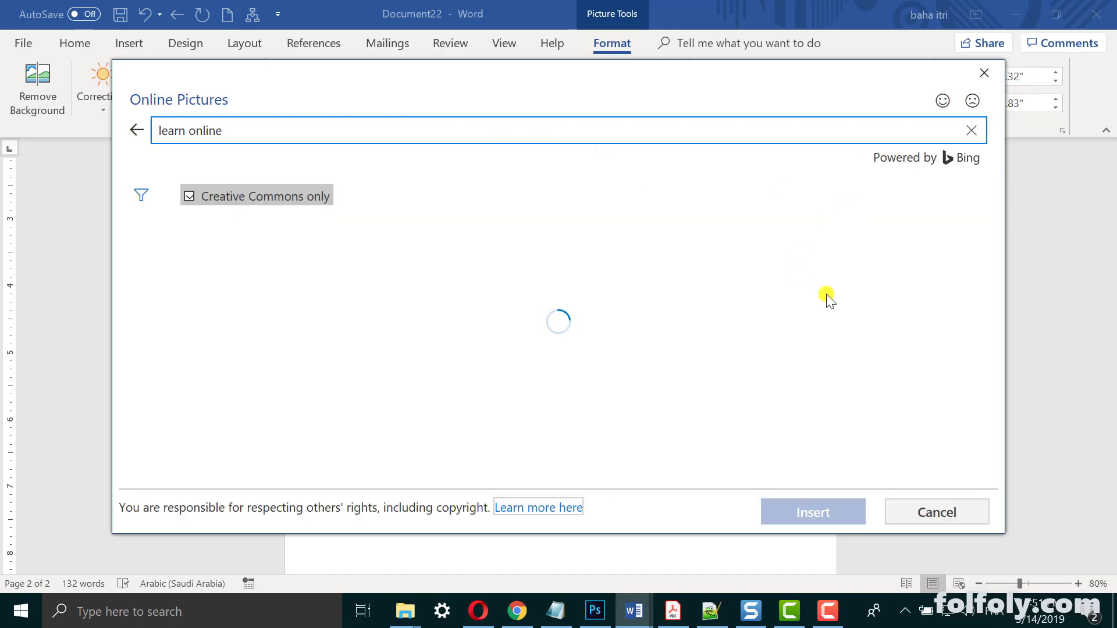
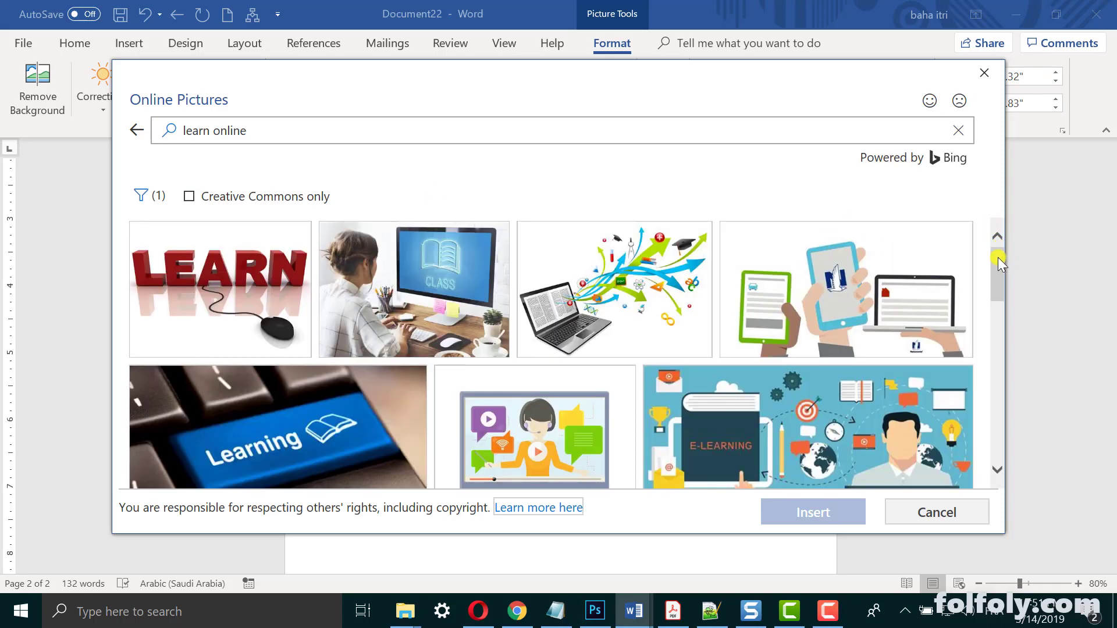
# - Pick the woman-with-laptop image from the 'learn online' results and insert it on page 2
pyautogui.moveTo(998, 262)
pyautogui.mouseDown()
pyautogui.moveTo(1006, 333)
pyautogui.moveTo(1000, 312)
pyautogui.mouseUp()
pyautogui.click(657, 296)
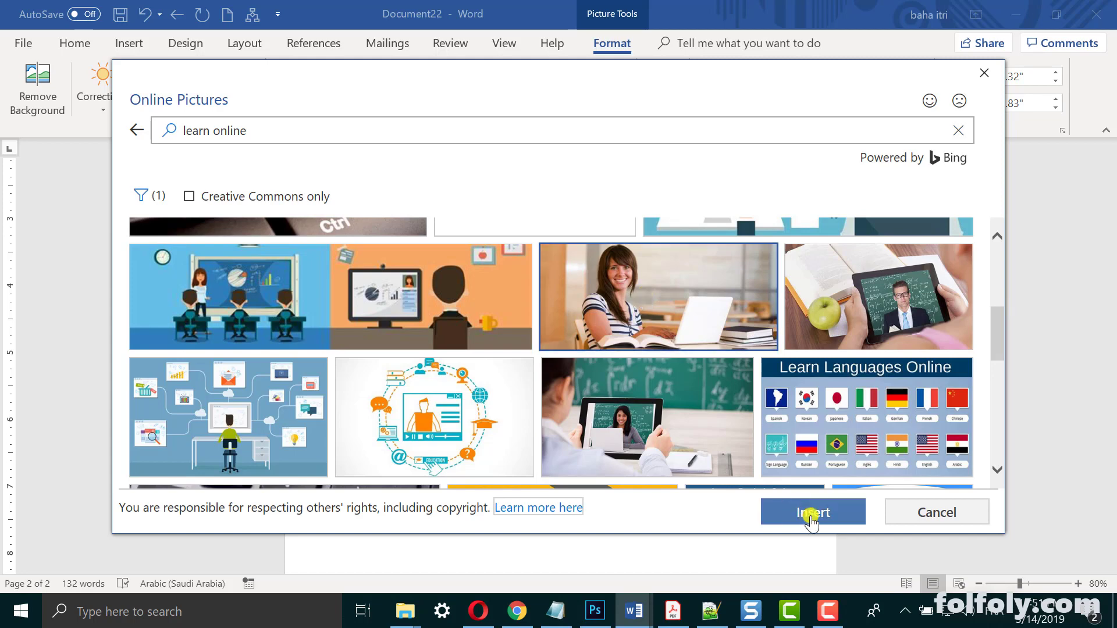
pyautogui.click(810, 515)
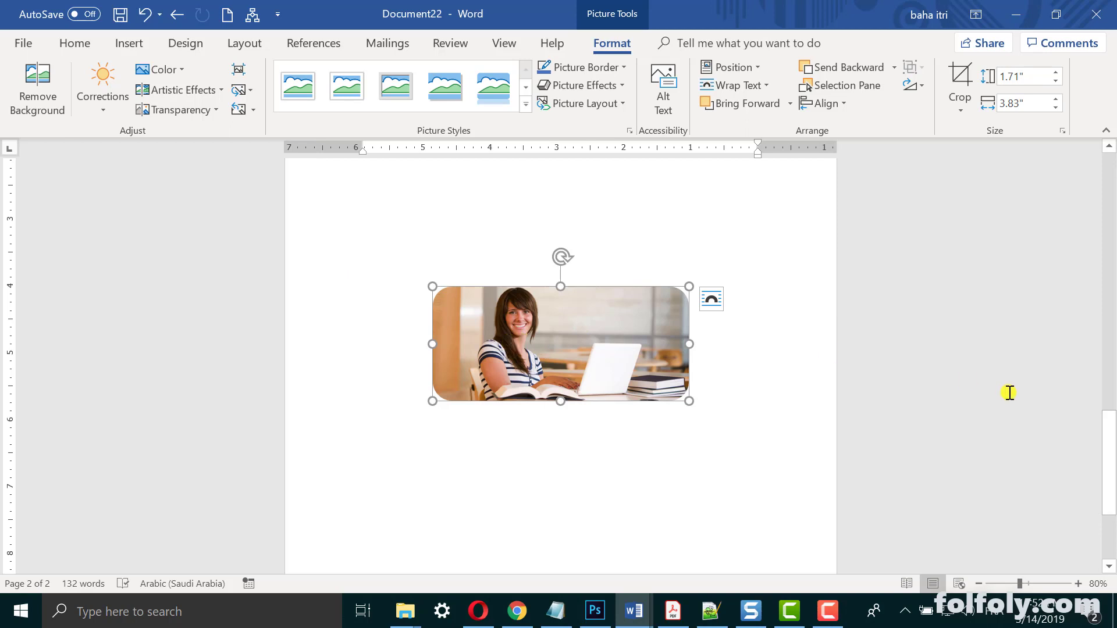
# - Select the page 1 tablet photo and remove its rounded picture style
pyautogui.scroll(10, 342, 366)
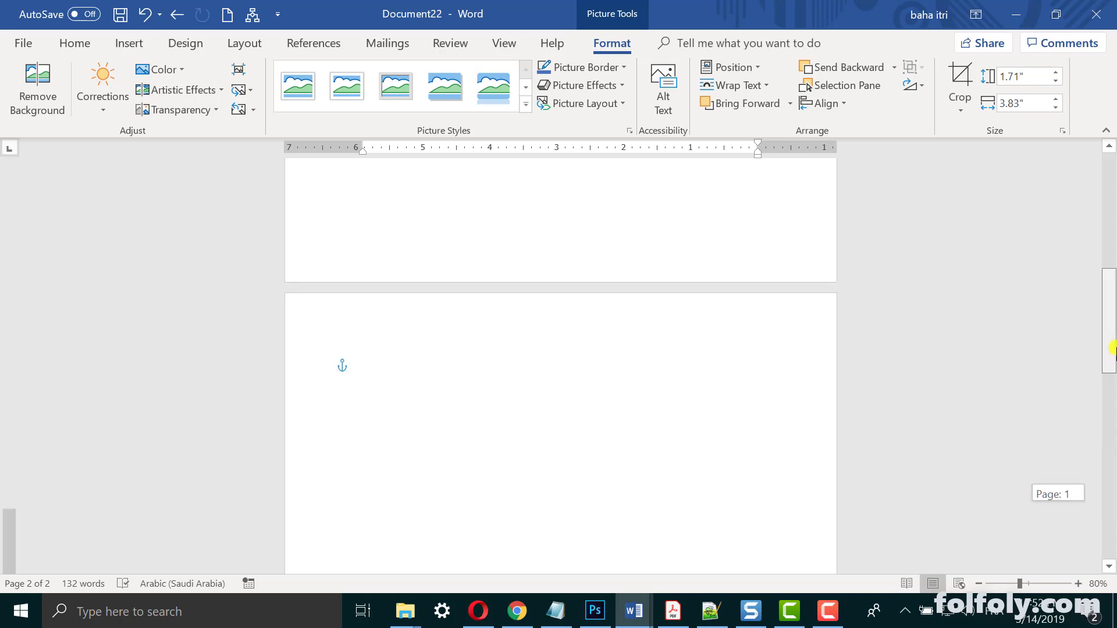
pyautogui.click(643, 270)
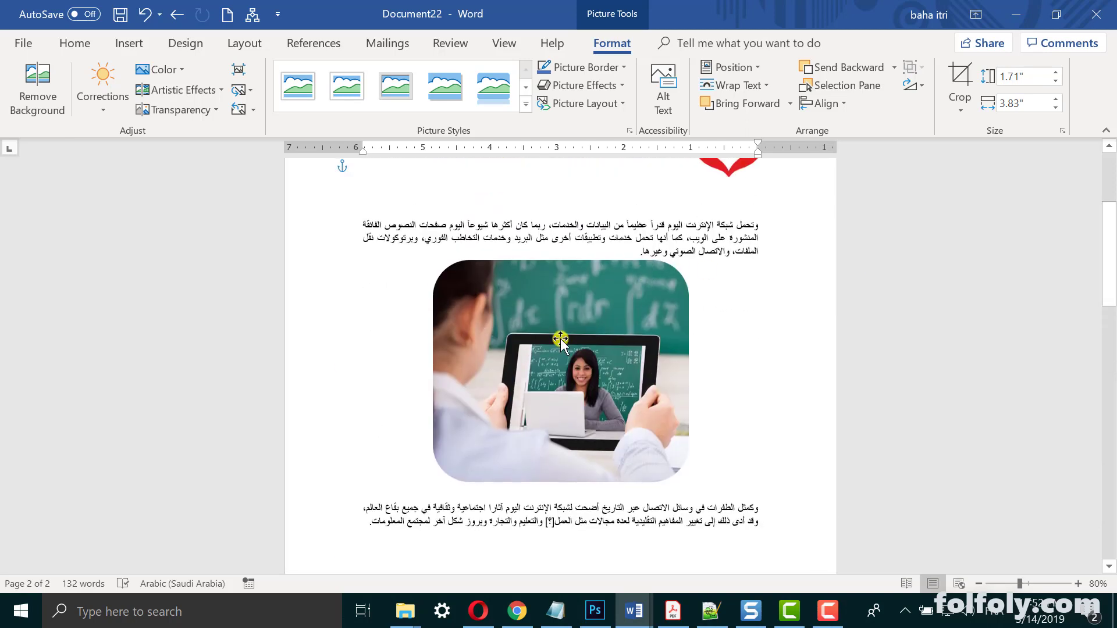
pyautogui.click(242, 111)
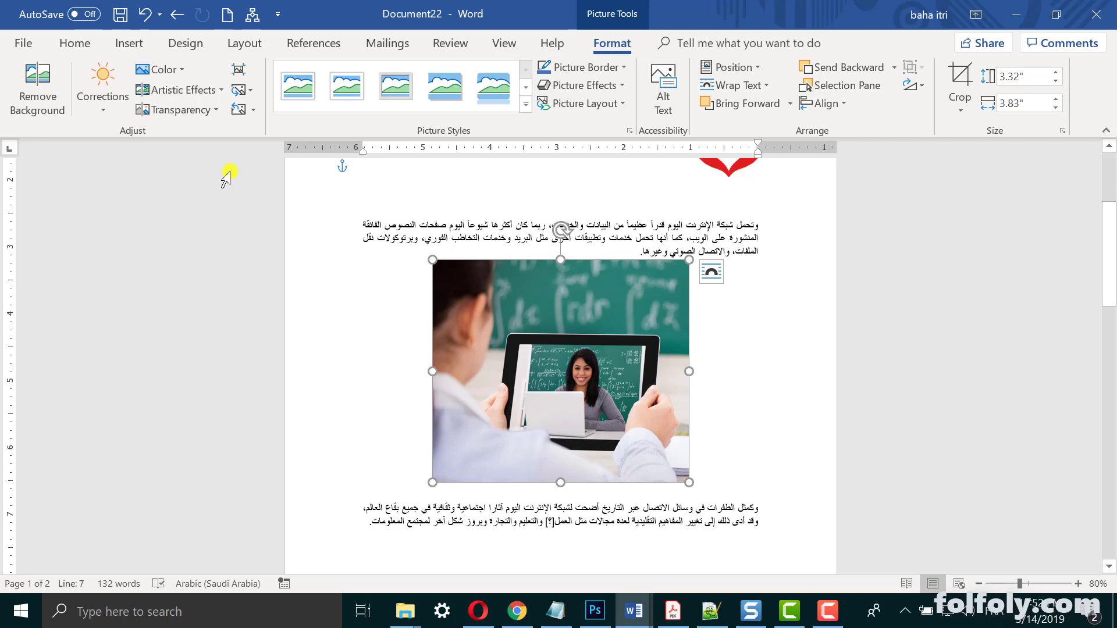
# - Try a light gold recolour on the tablet photo, then reset it to its original colours
pyautogui.click(176, 71)
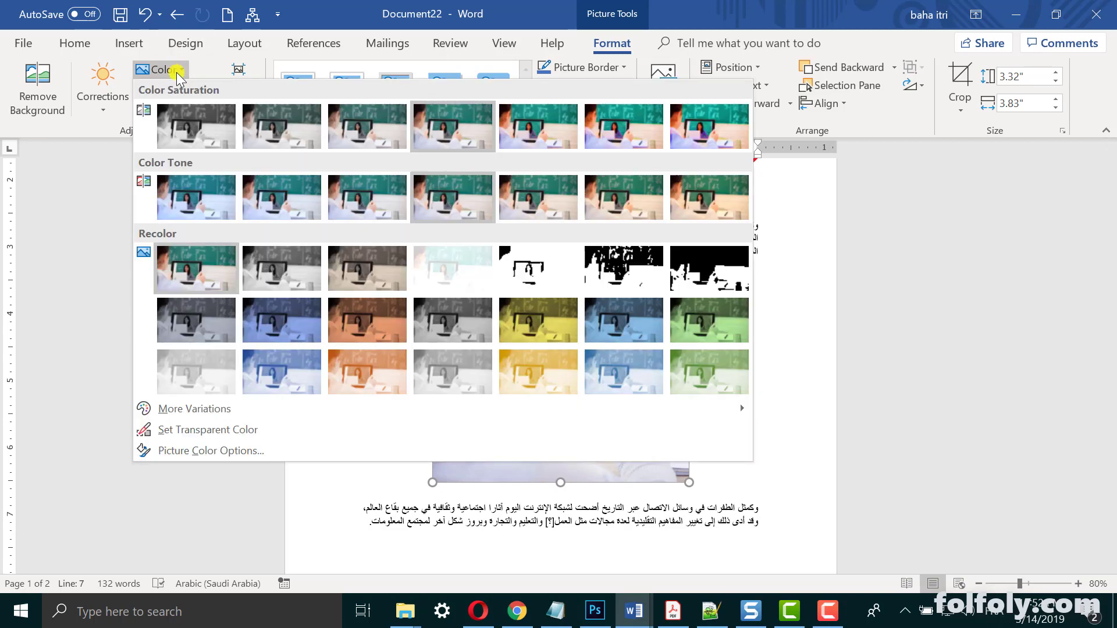
pyautogui.click(539, 356)
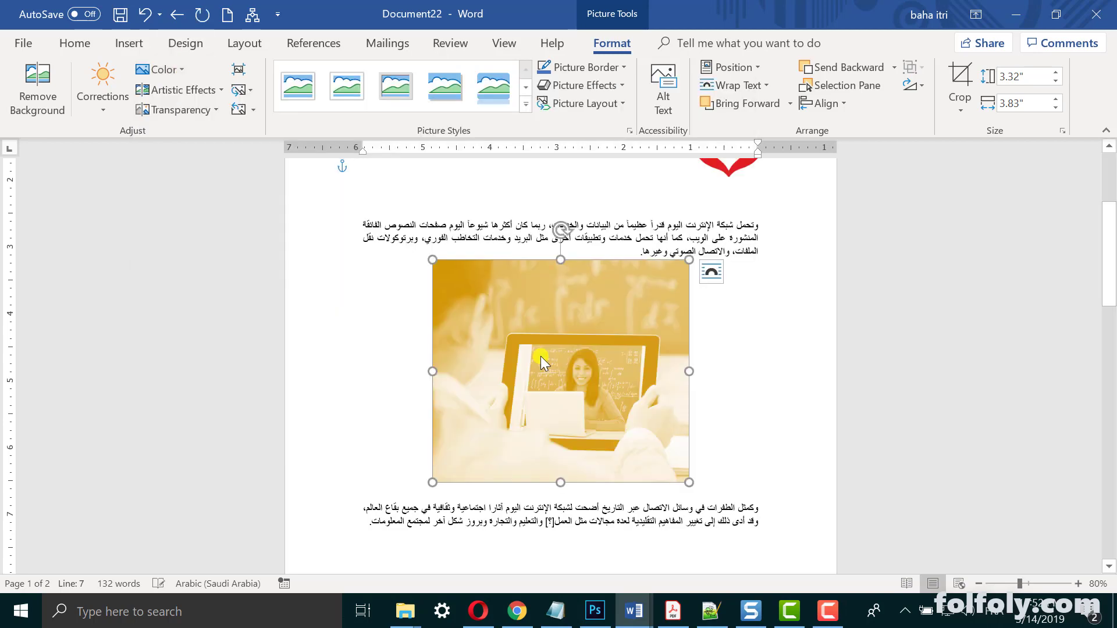
pyautogui.click(752, 331)
pyautogui.click(579, 333)
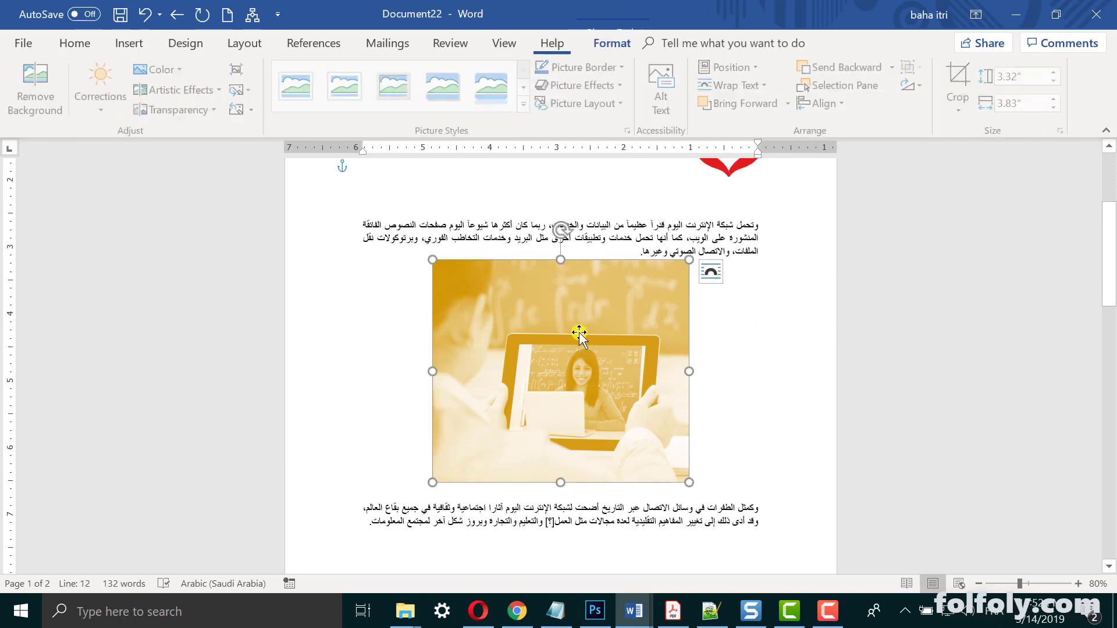
pyautogui.click(239, 110)
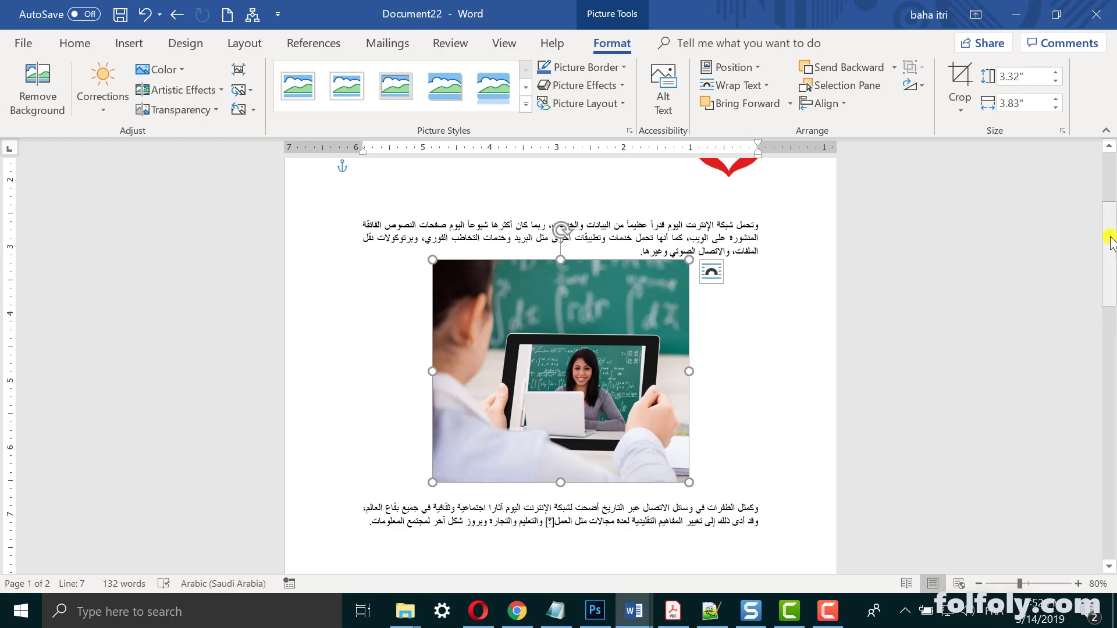
pyautogui.moveTo(1110, 241)
pyautogui.mouseDown()
pyautogui.moveTo(1105, 458)
pyautogui.moveTo(1104, 449)
pyautogui.mouseUp()
# - Apply a reflected picture style to the page 2 laptop photo
pyautogui.click(590, 347)
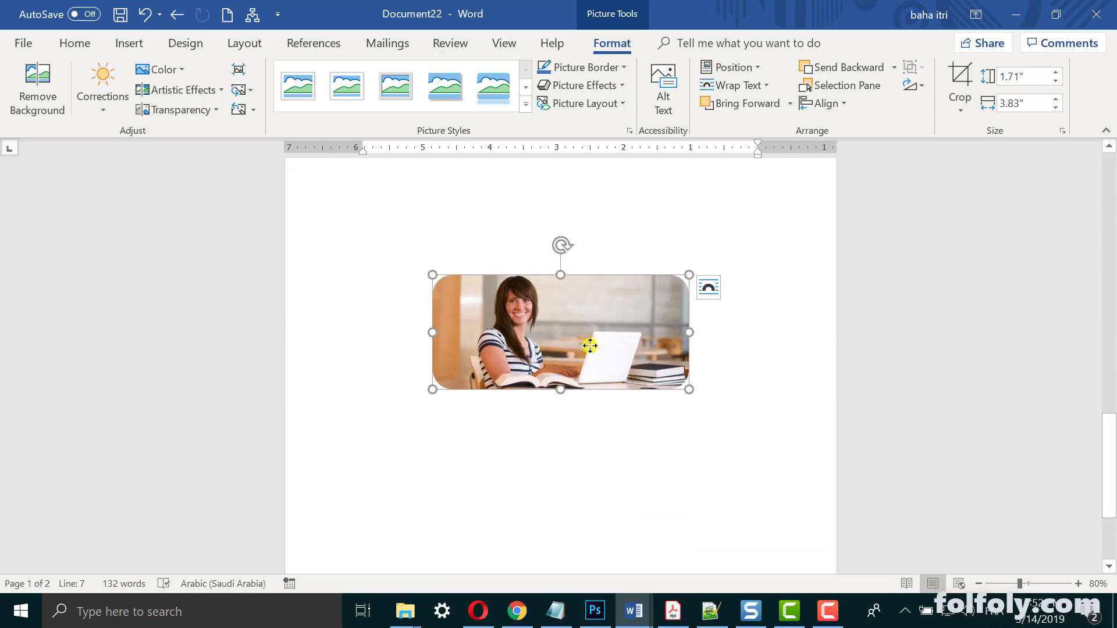
pyautogui.click(526, 108)
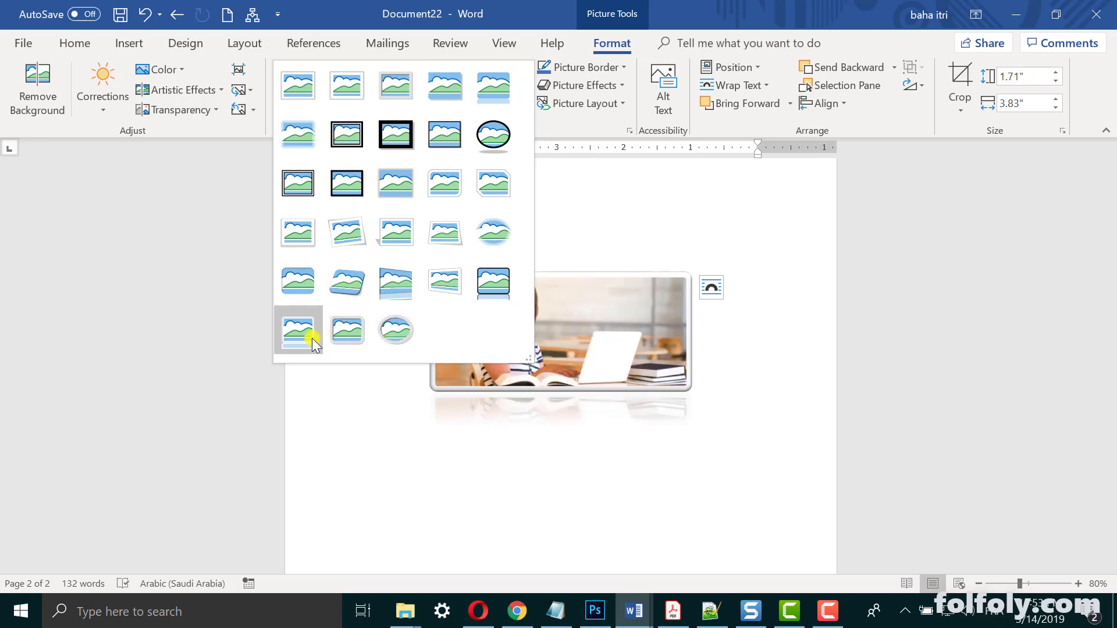
pyautogui.click(495, 100)
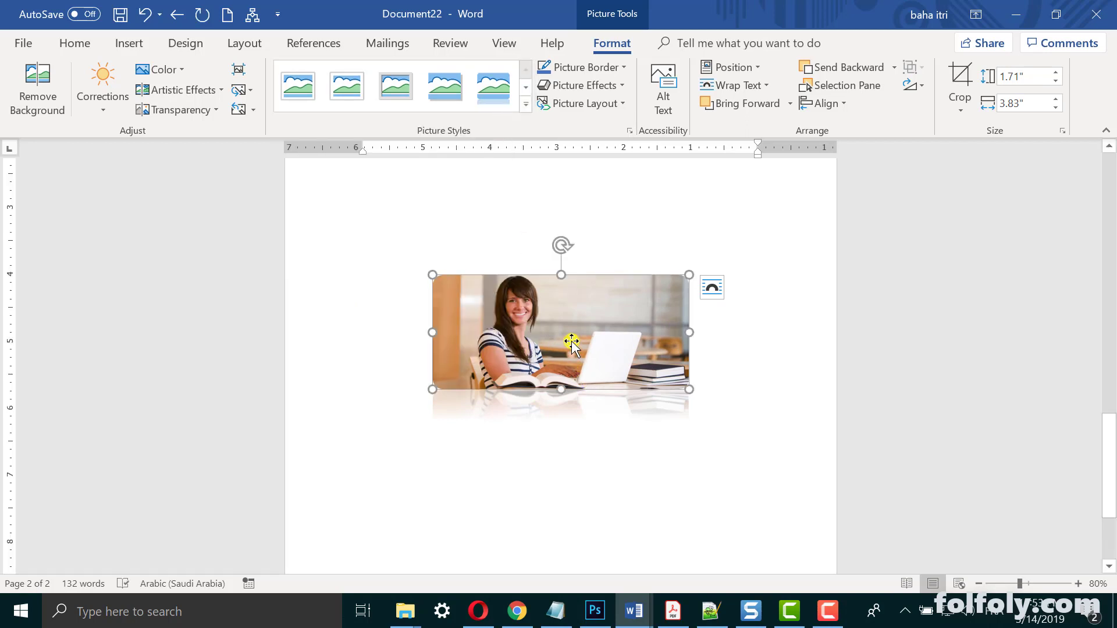
# - Give the laptop photo a gold, 3 pt, round-dot border
pyautogui.click(618, 69)
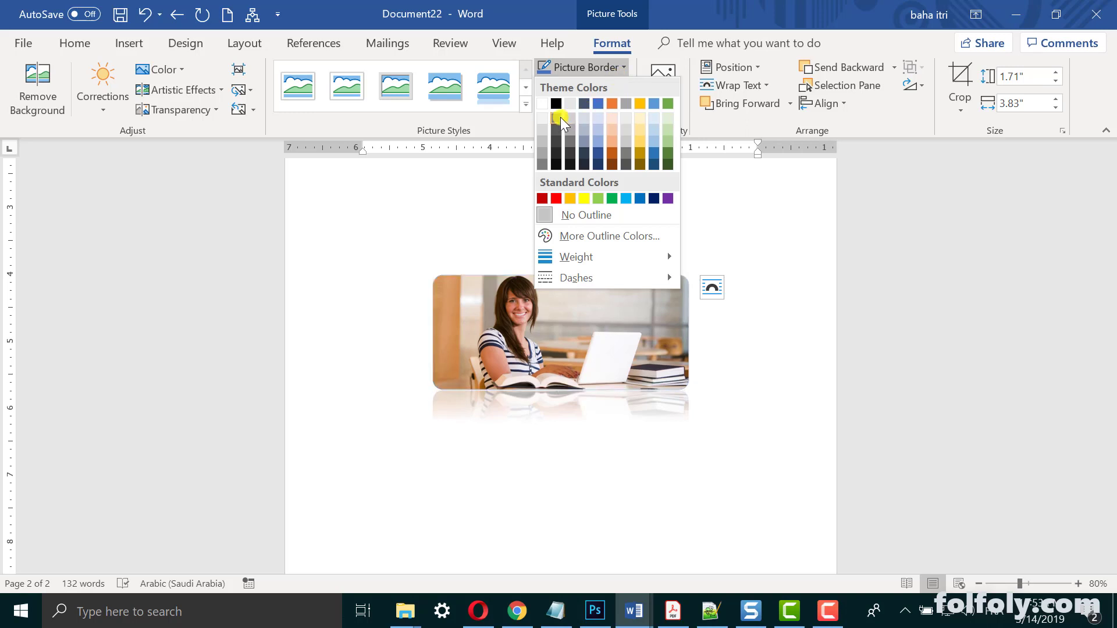
pyautogui.click(569, 199)
pyautogui.click(620, 69)
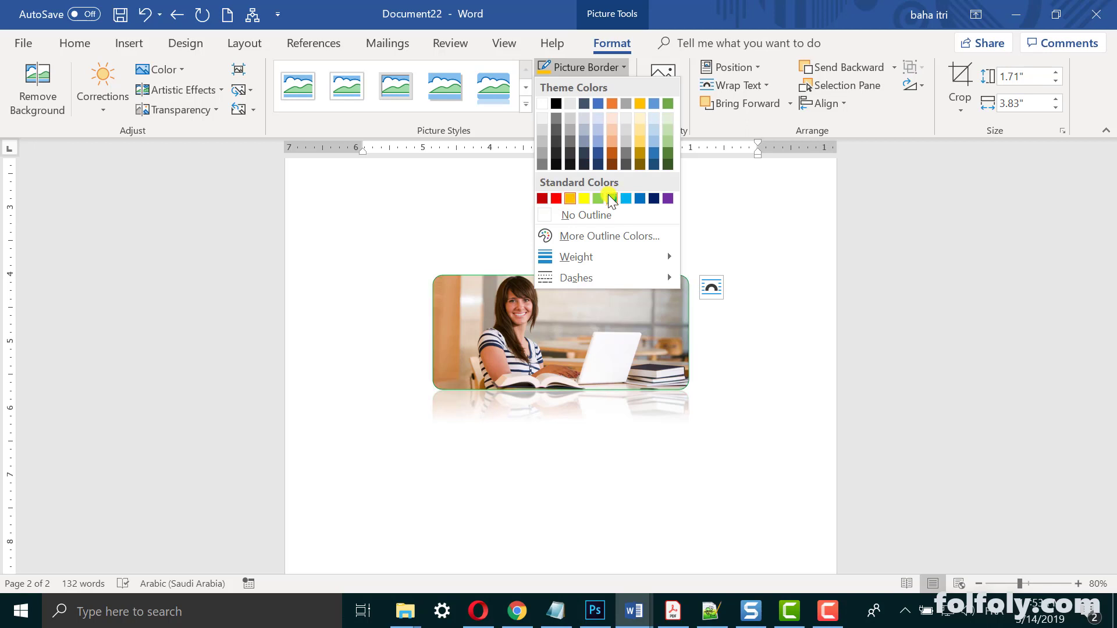
pyautogui.moveTo(576, 256)
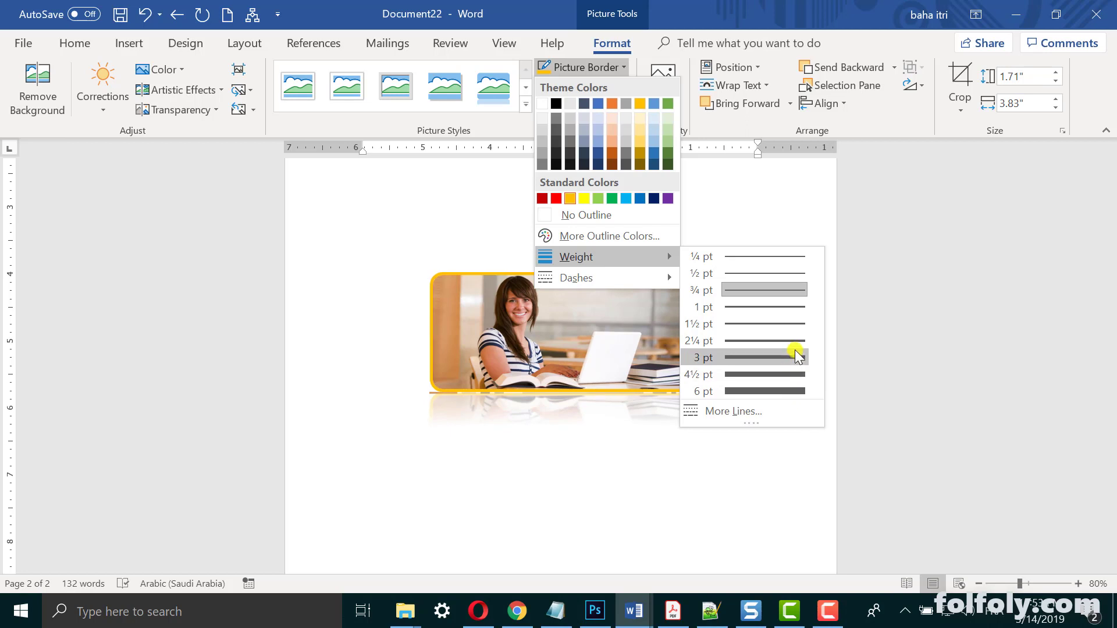
pyautogui.click(797, 356)
pyautogui.click(602, 69)
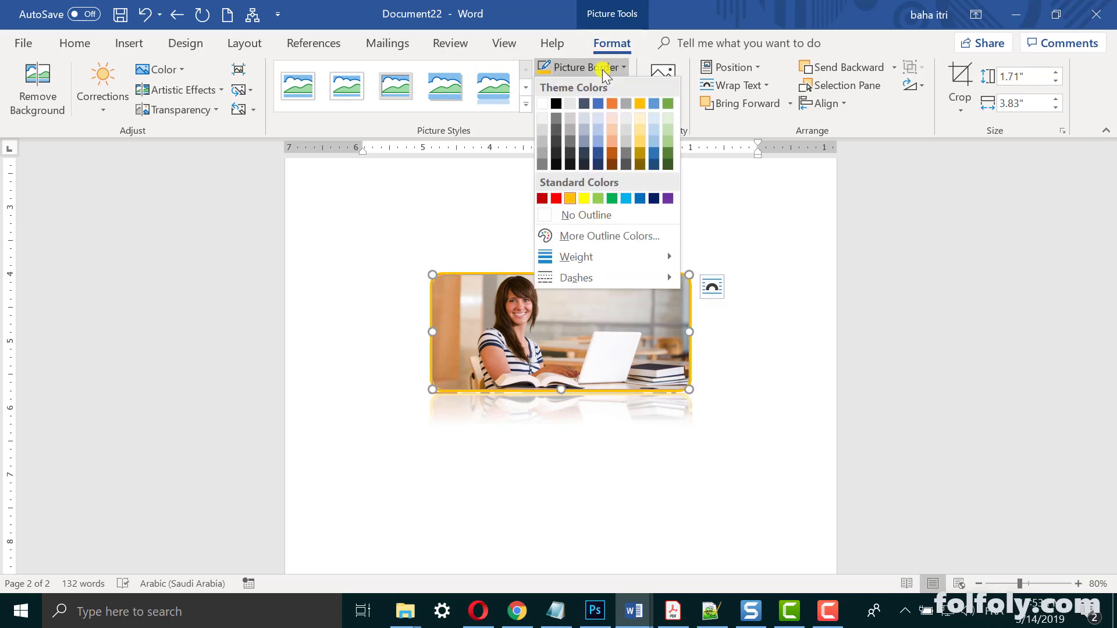
pyautogui.moveTo(576, 278)
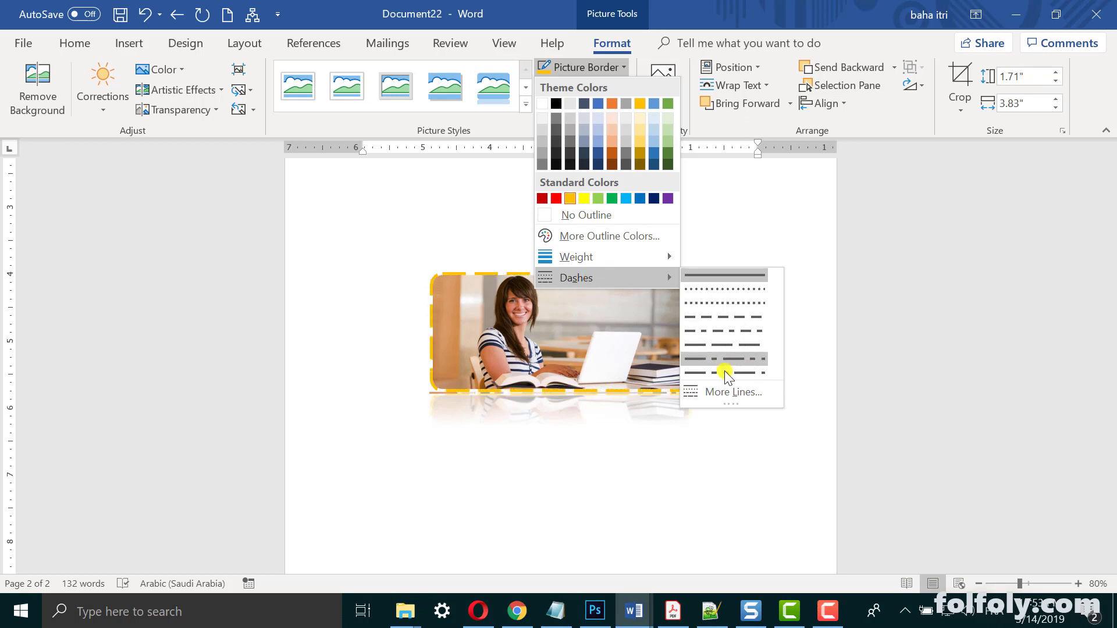
pyautogui.click(746, 295)
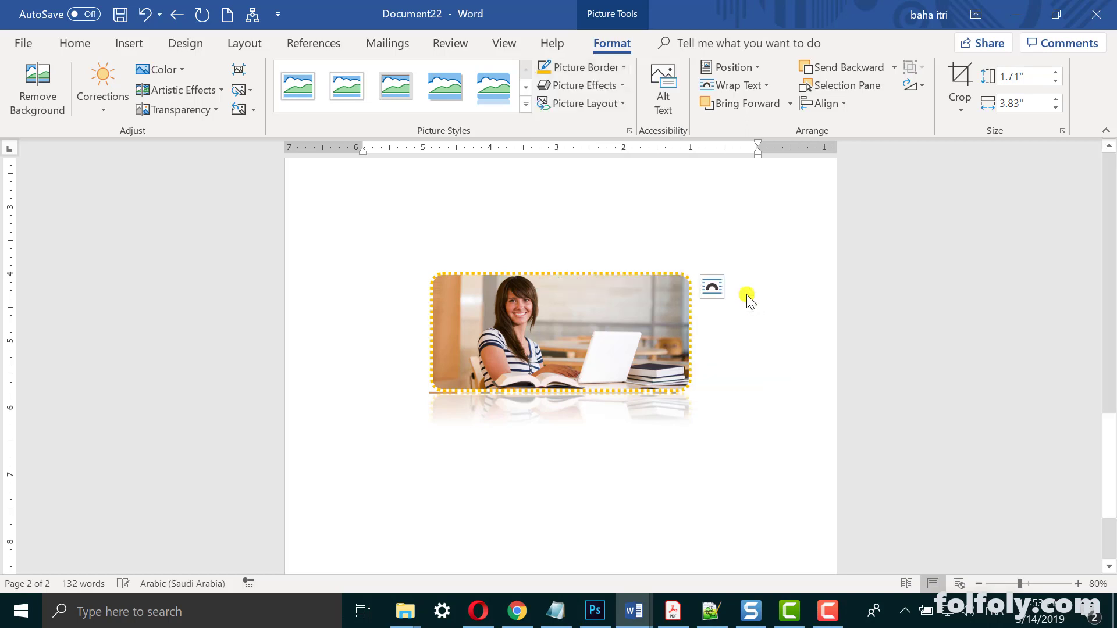
pyautogui.click(591, 66)
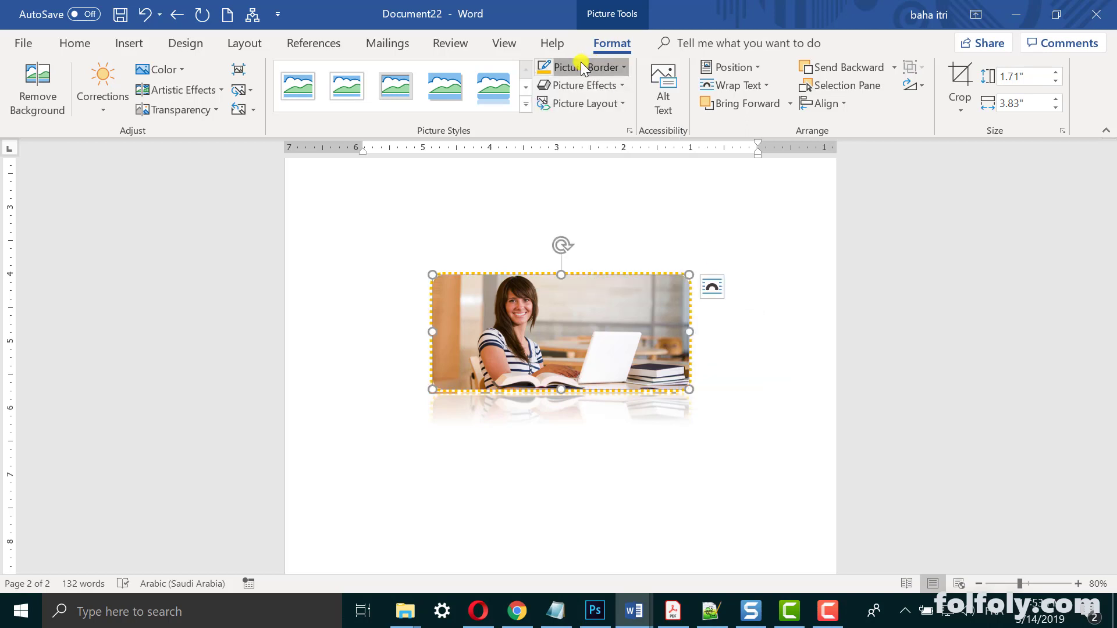
pyautogui.click(822, 212)
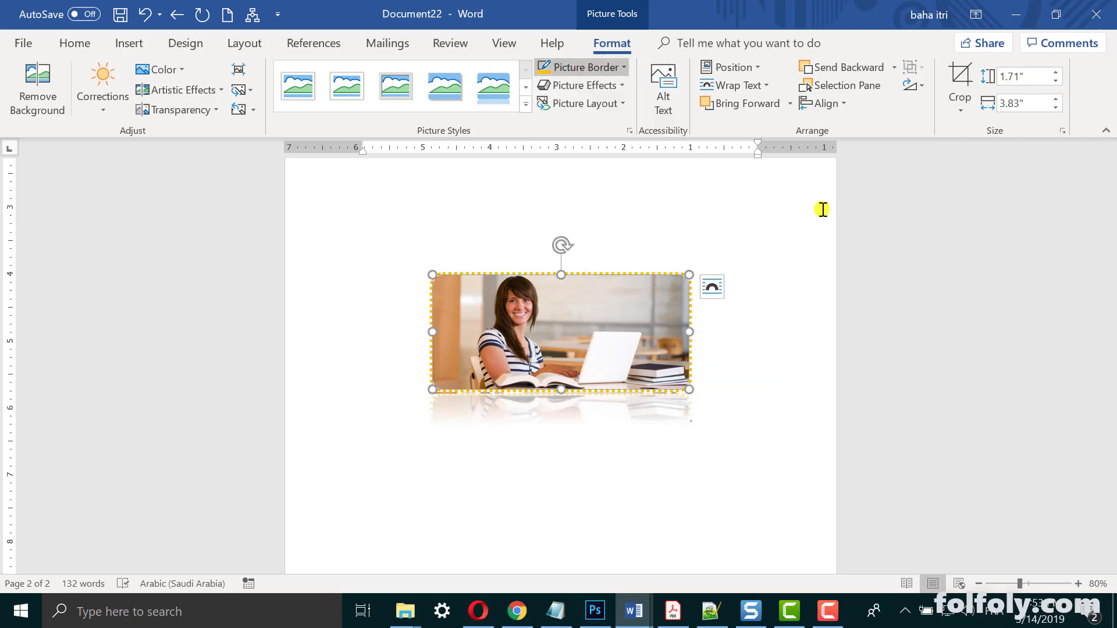
# - Remove the border from the laptop photo entirely
pyautogui.click(508, 447)
pyautogui.scroll(3, 508, 448)
pyautogui.moveTo(1111, 384); pyautogui.dragTo(1111, 434)
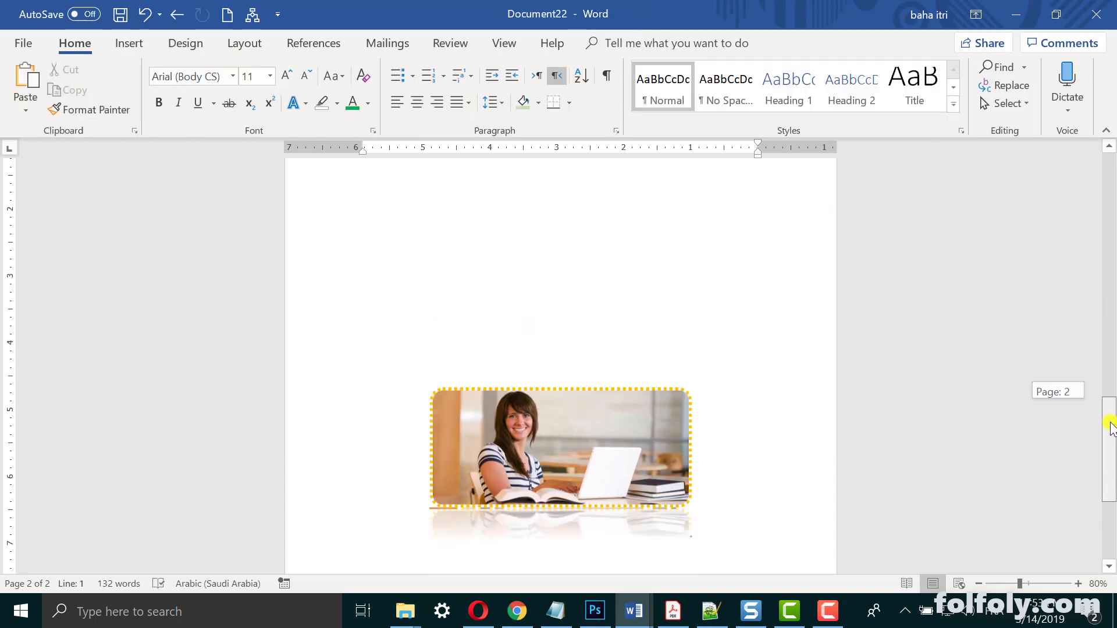
pyautogui.doubleClick(567, 303)
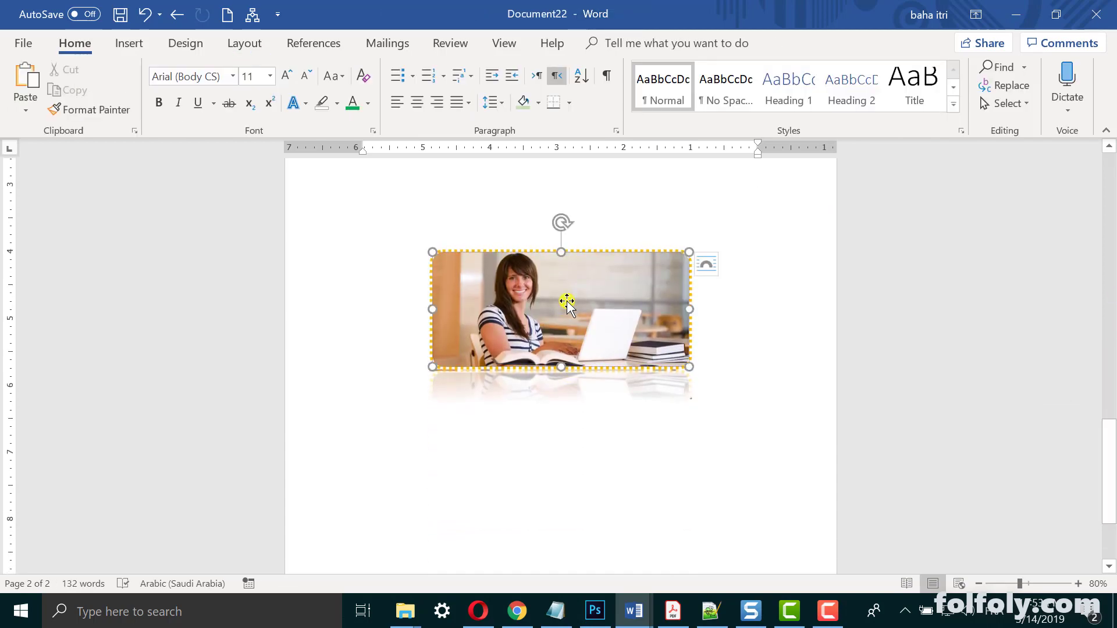
pyautogui.click(600, 68)
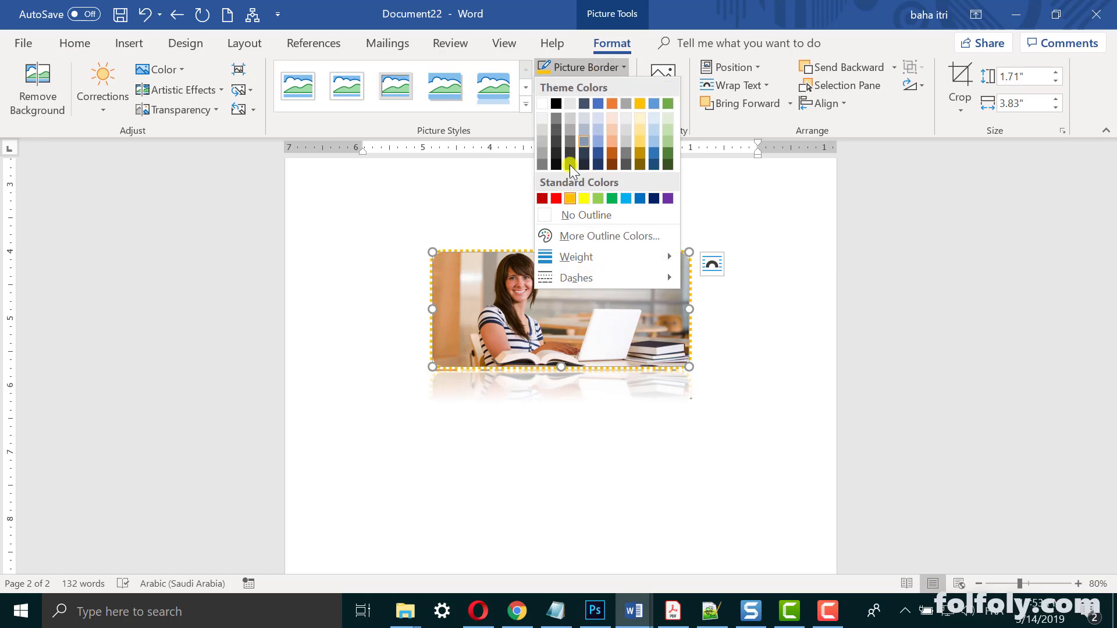
pyautogui.click(568, 212)
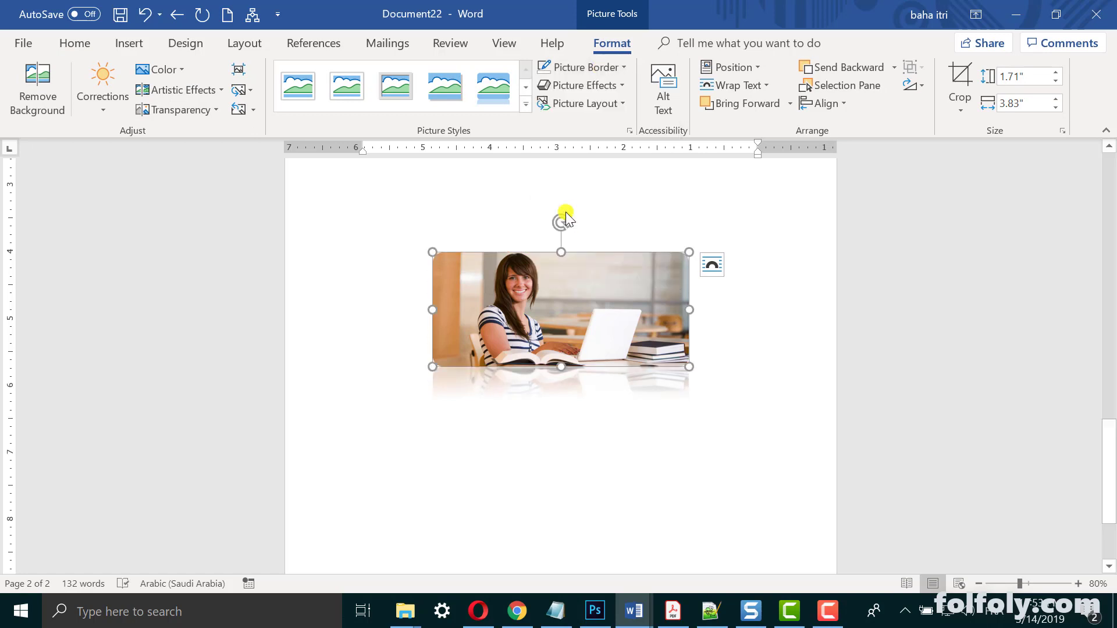
# - Try a 3-D rotation on the photo, then undo back to the flat reflected look
pyautogui.click(608, 86)
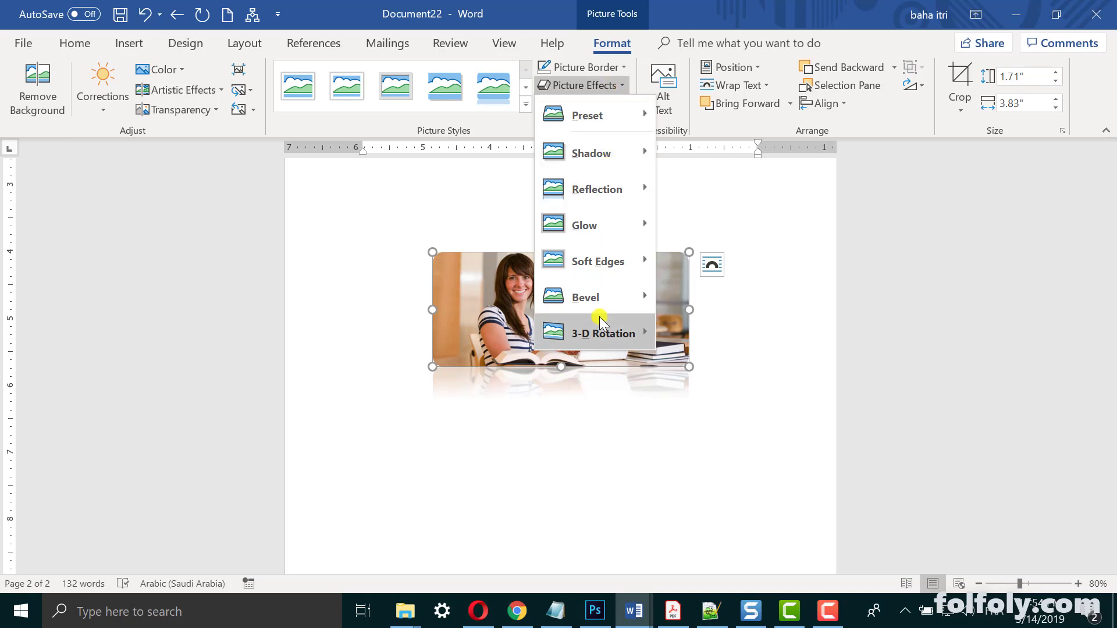
pyautogui.moveTo(602, 332)
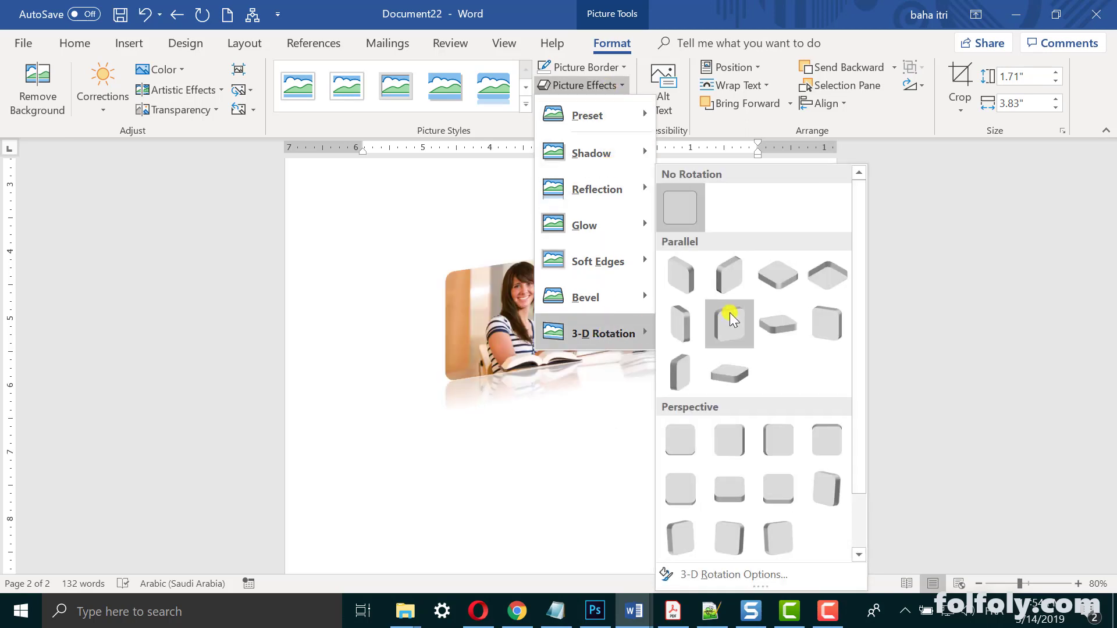
pyautogui.click(679, 384)
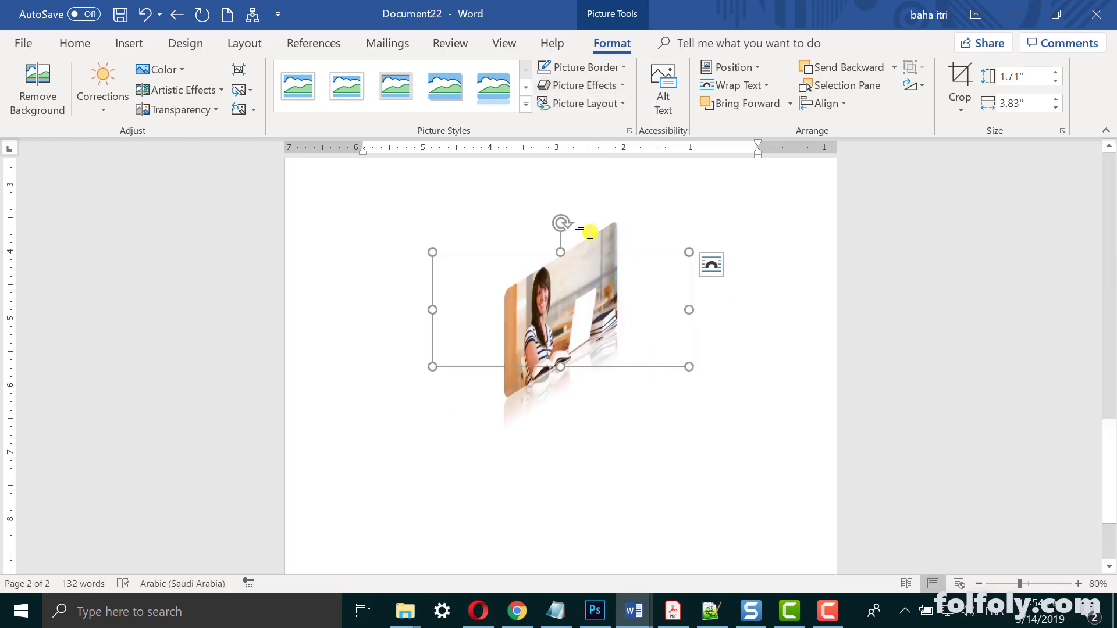
pyautogui.click(141, 16)
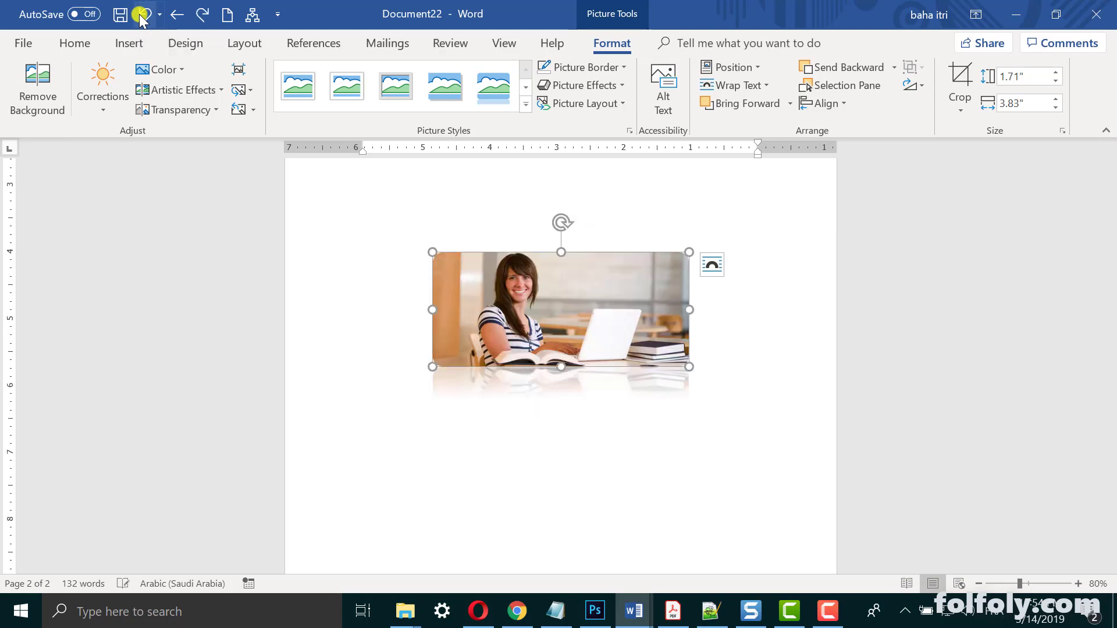
pyautogui.click(141, 16)
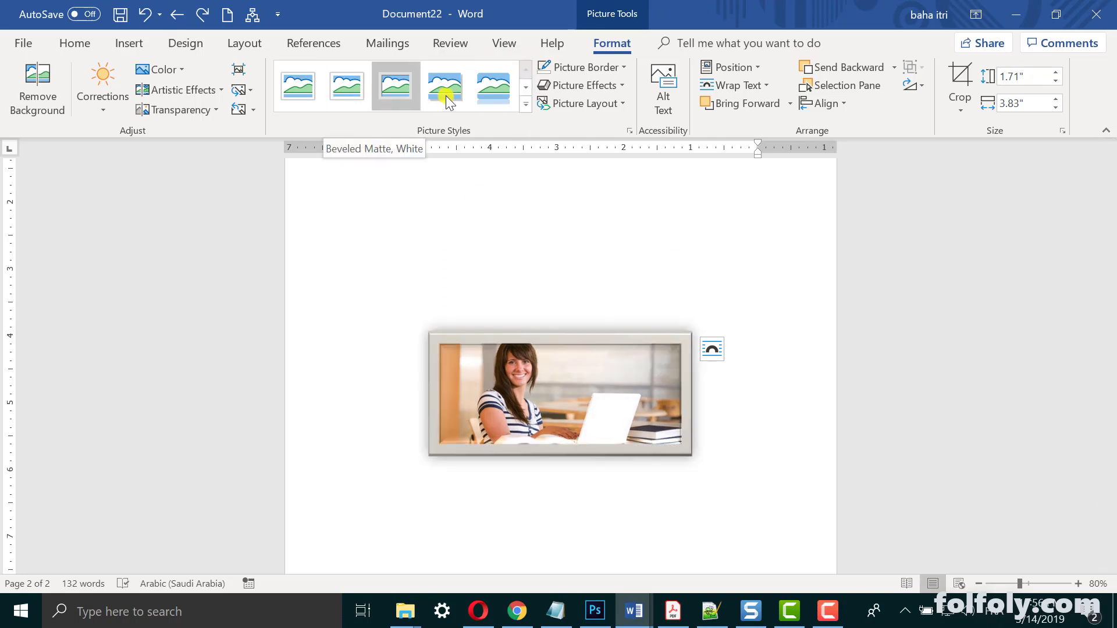
# - In Format Picture, set the reflection to 51% size, 0 pt blur and 23% transparency
pyautogui.click(630, 131)
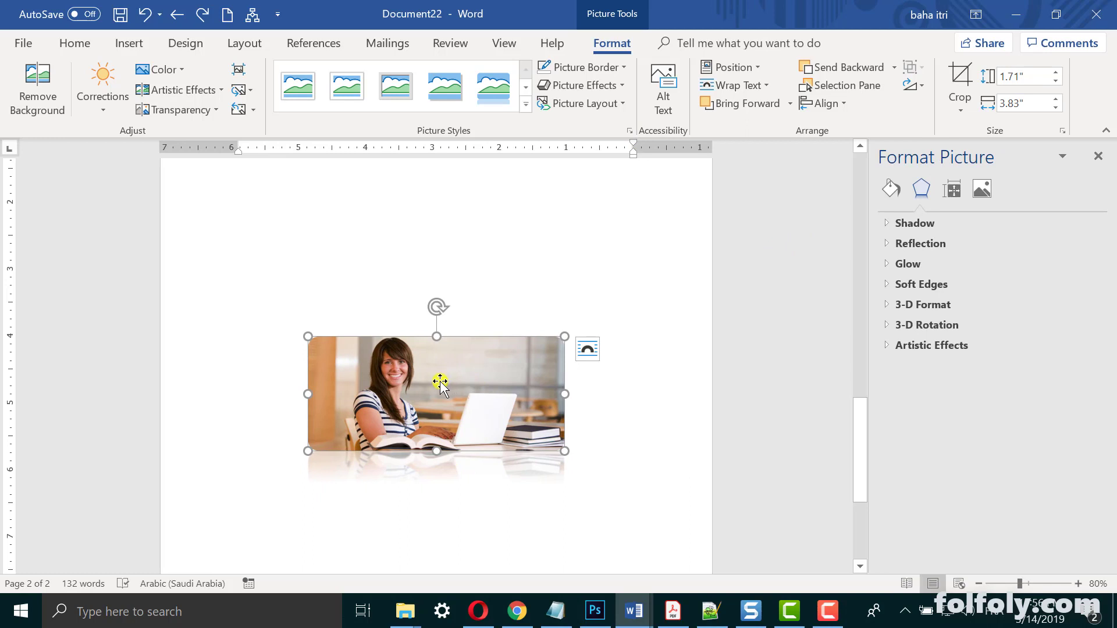
pyautogui.click(887, 244)
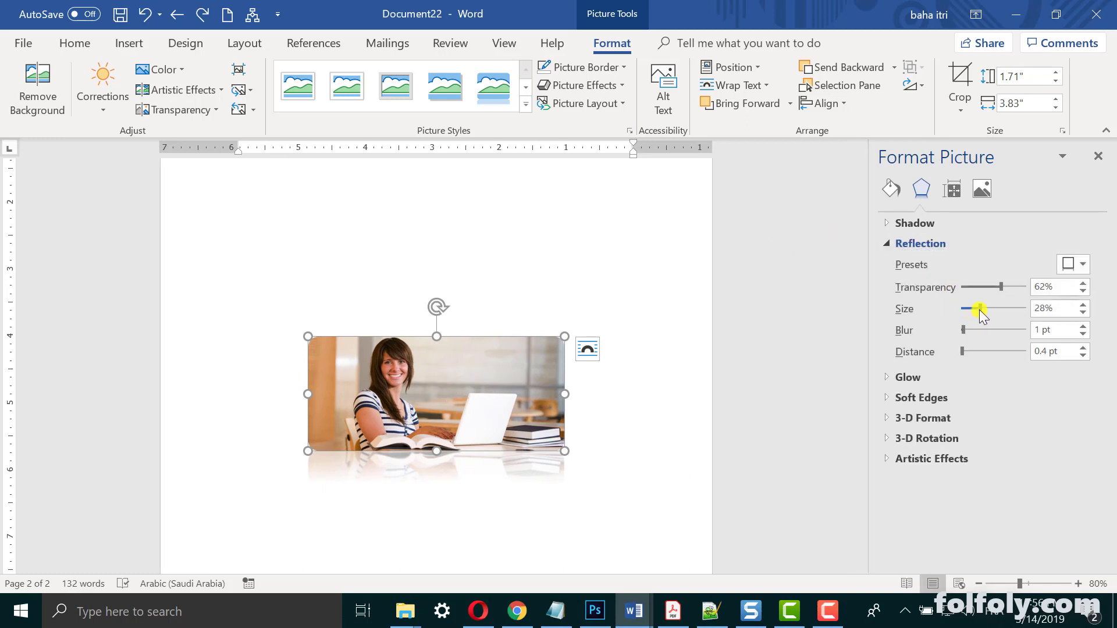
pyautogui.moveTo(979, 310)
pyautogui.mouseDown()
pyautogui.moveTo(1010, 314)
pyautogui.moveTo(995, 309)
pyautogui.mouseUp()
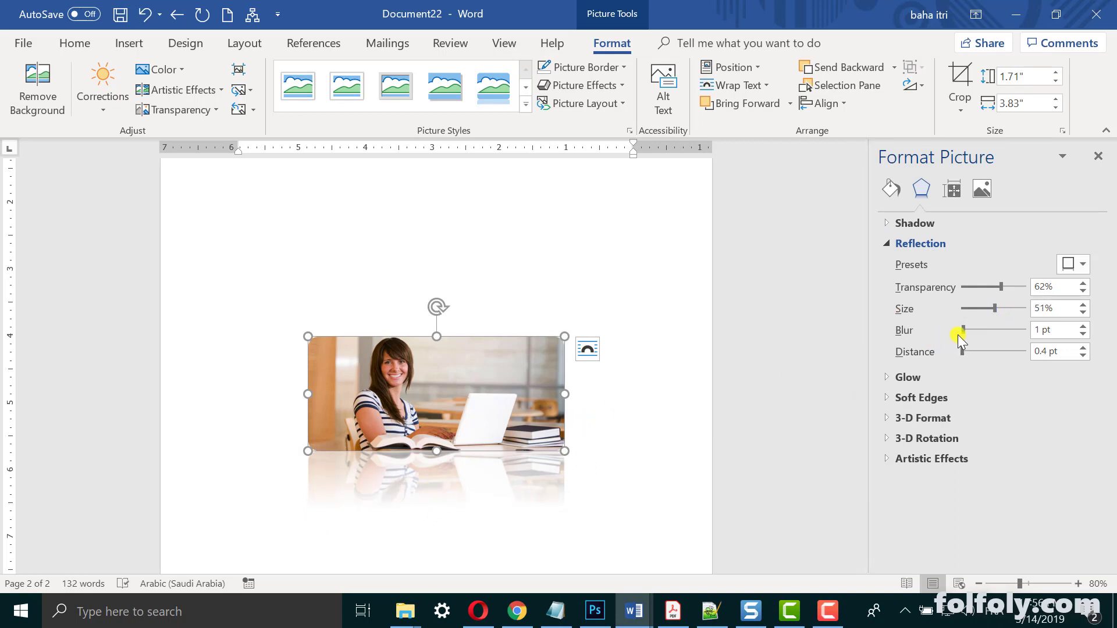
pyautogui.moveTo(964, 329)
pyautogui.mouseDown()
pyautogui.moveTo(1001, 332)
pyautogui.moveTo(923, 336)
pyautogui.moveTo(962, 353)
pyautogui.mouseUp()
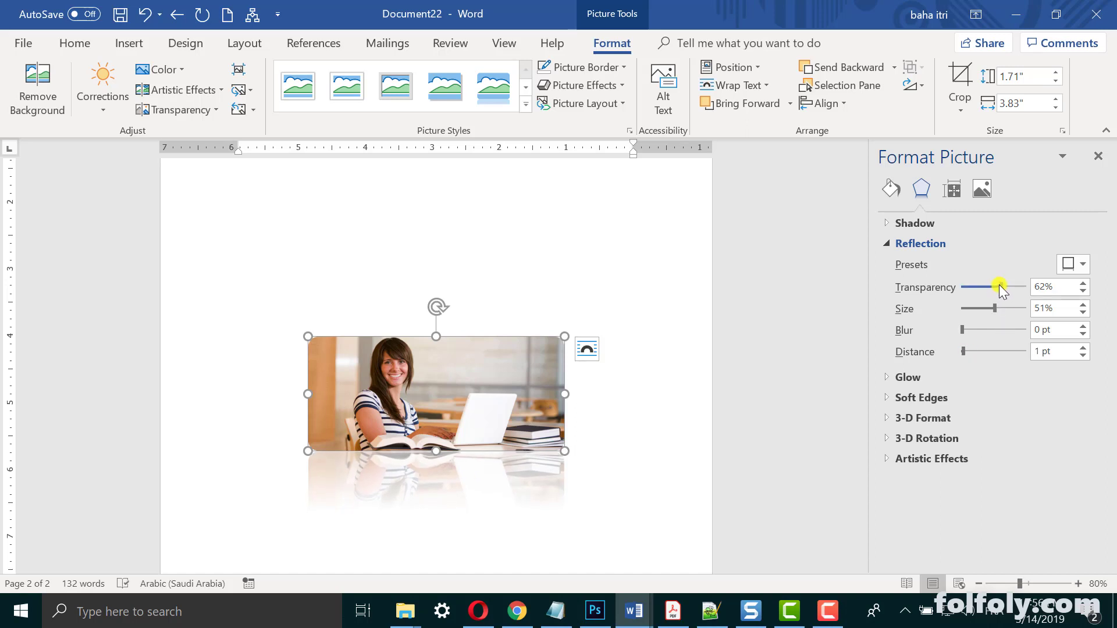
pyautogui.moveTo(1000, 286)
pyautogui.mouseDown()
pyautogui.moveTo(951, 297)
pyautogui.moveTo(1050, 300)
pyautogui.moveTo(972, 295)
pyautogui.mouseUp()
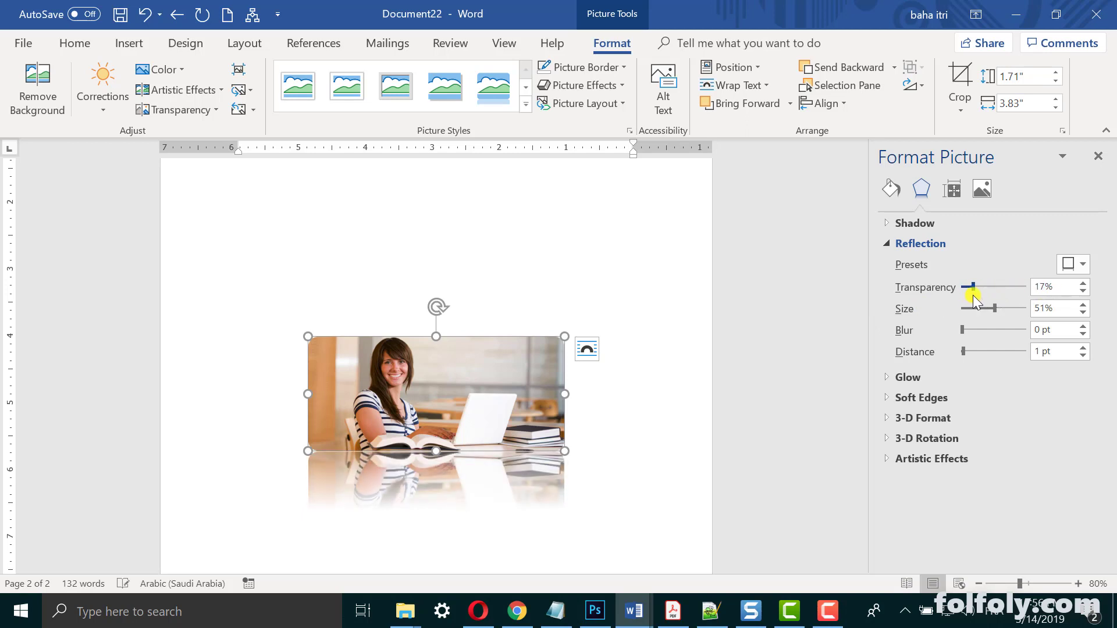
pyautogui.click(888, 244)
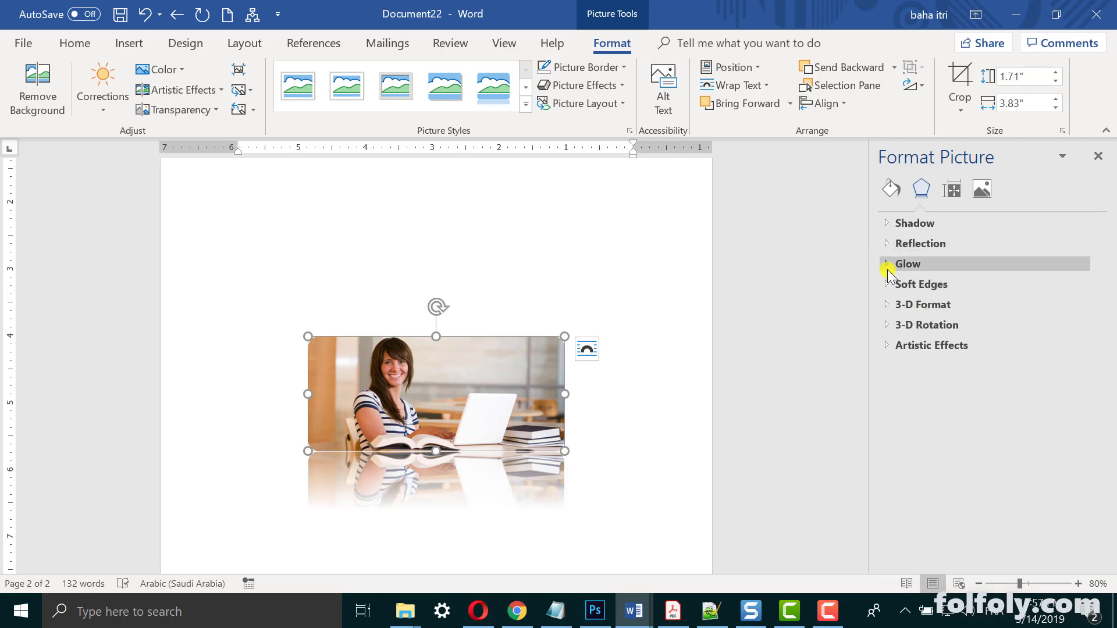
# - Set the photo's grey shadow to 78% transparency, 106% size, 248° angle, 13 pt distance
pyautogui.click(887, 224)
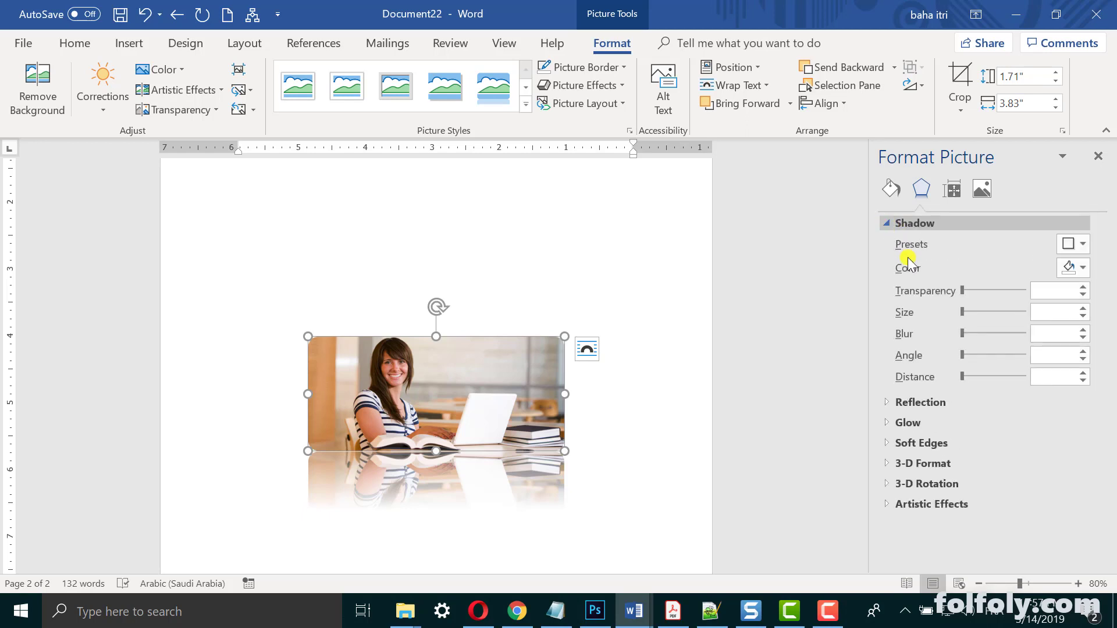
pyautogui.moveTo(961, 312); pyautogui.dragTo(997, 316)
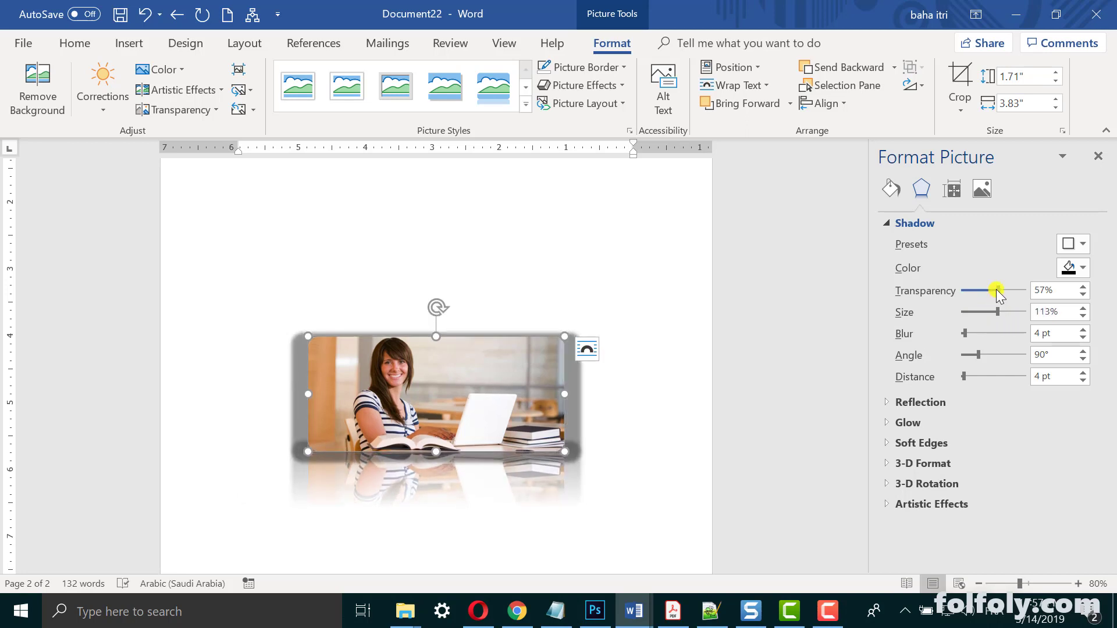
pyautogui.moveTo(996, 288); pyautogui.dragTo(1011, 301)
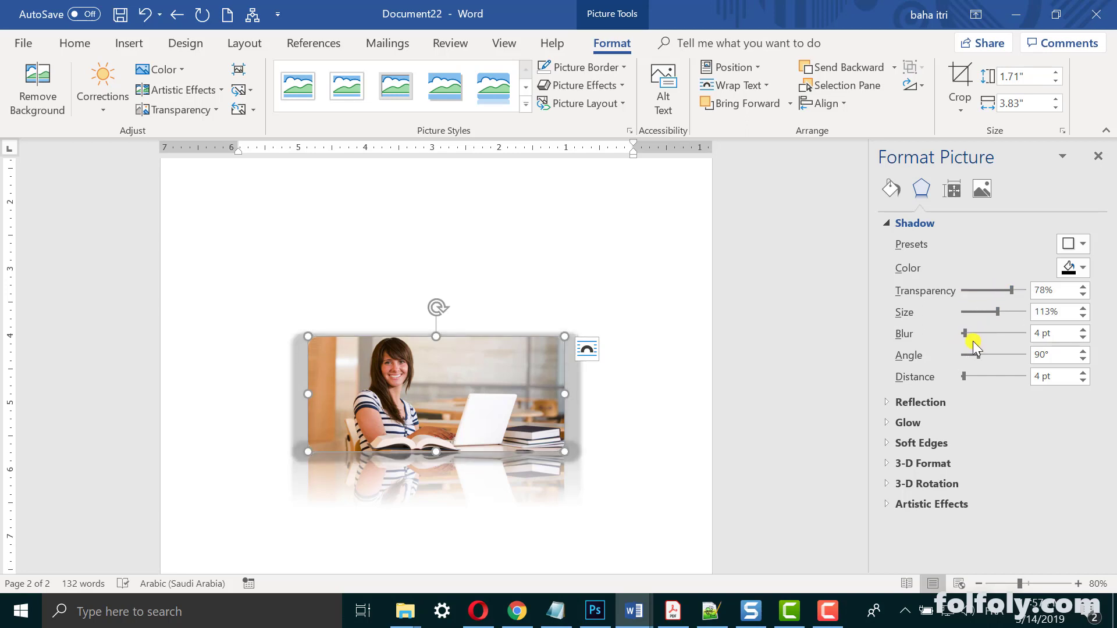
pyautogui.moveTo(998, 311); pyautogui.dragTo(993, 324)
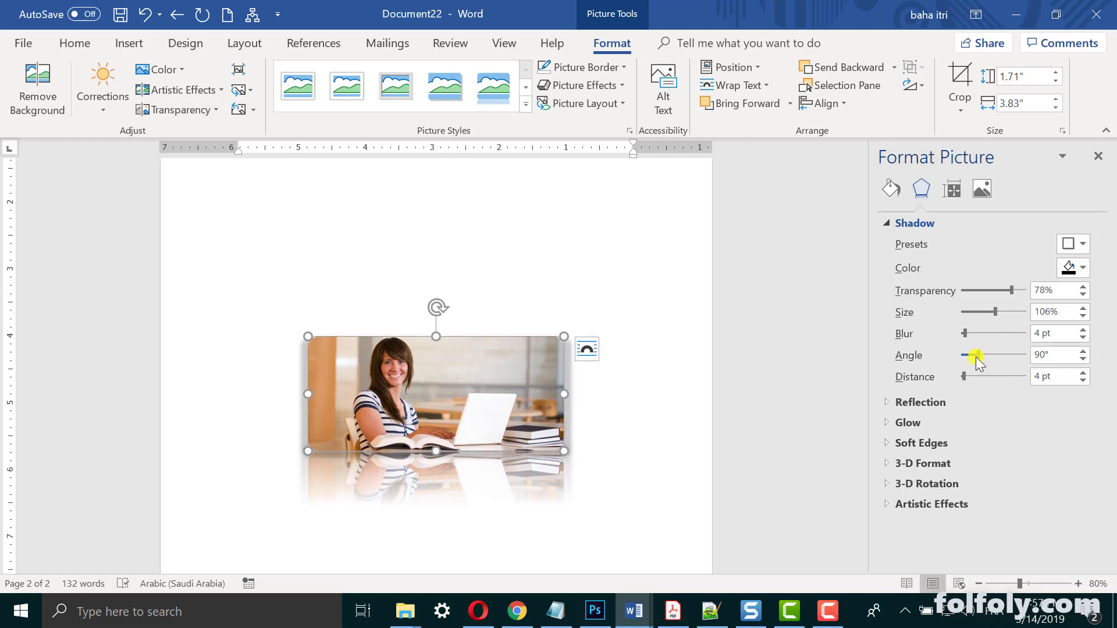
pyautogui.moveTo(977, 362); pyautogui.dragTo(950, 364)
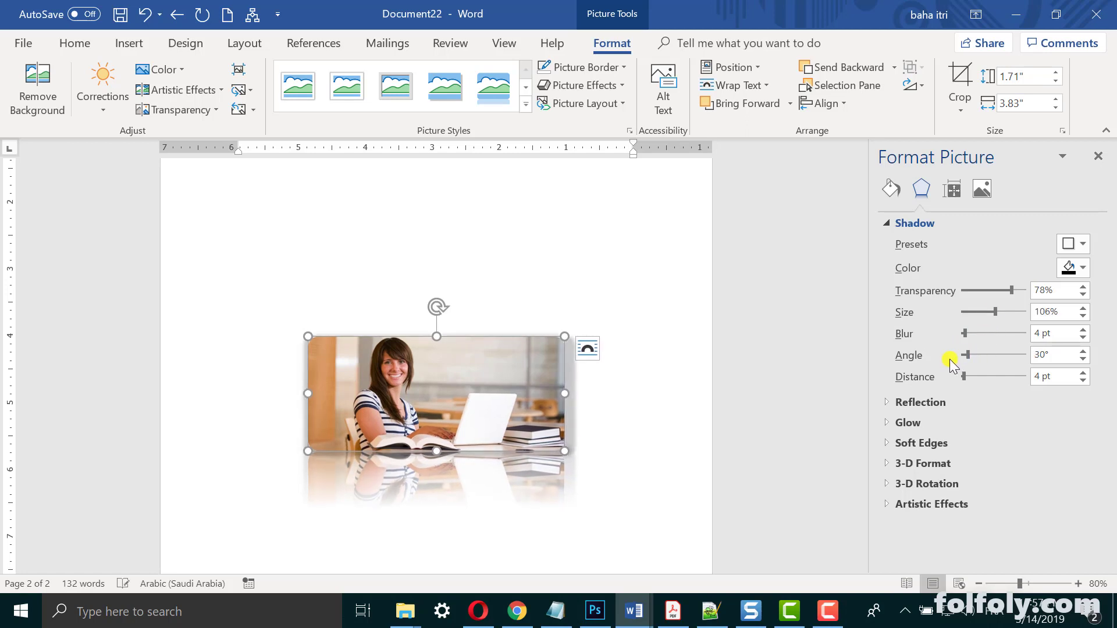
pyautogui.moveTo(966, 355); pyautogui.dragTo(983, 355)
pyautogui.moveTo(990, 355)
pyautogui.mouseDown()
pyautogui.moveTo(1005, 355)
pyautogui.moveTo(1005, 378)
pyautogui.moveTo(966, 378)
pyautogui.mouseUp()
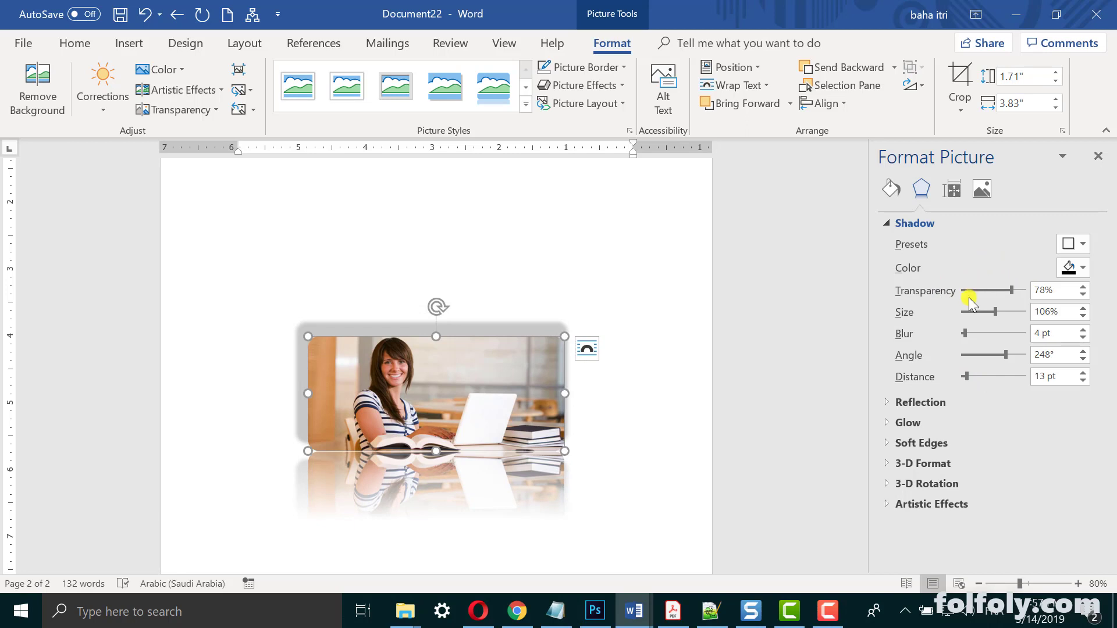
pyautogui.click(891, 222)
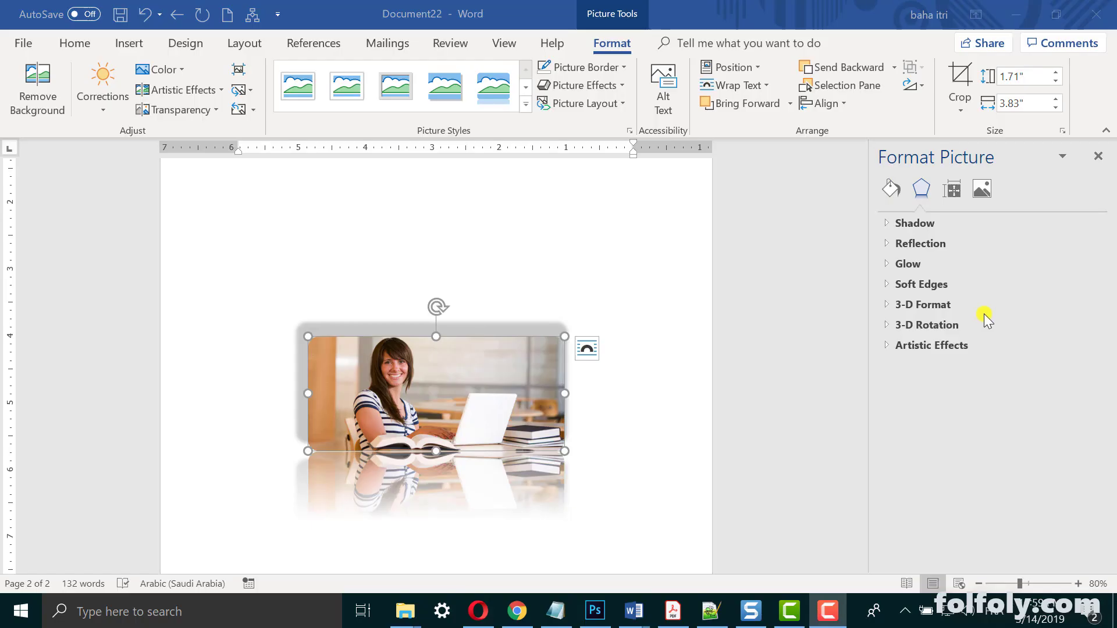
# - Close the formatting pane, test an 8° rotation on the photo, then undo it
pyautogui.click(1099, 157)
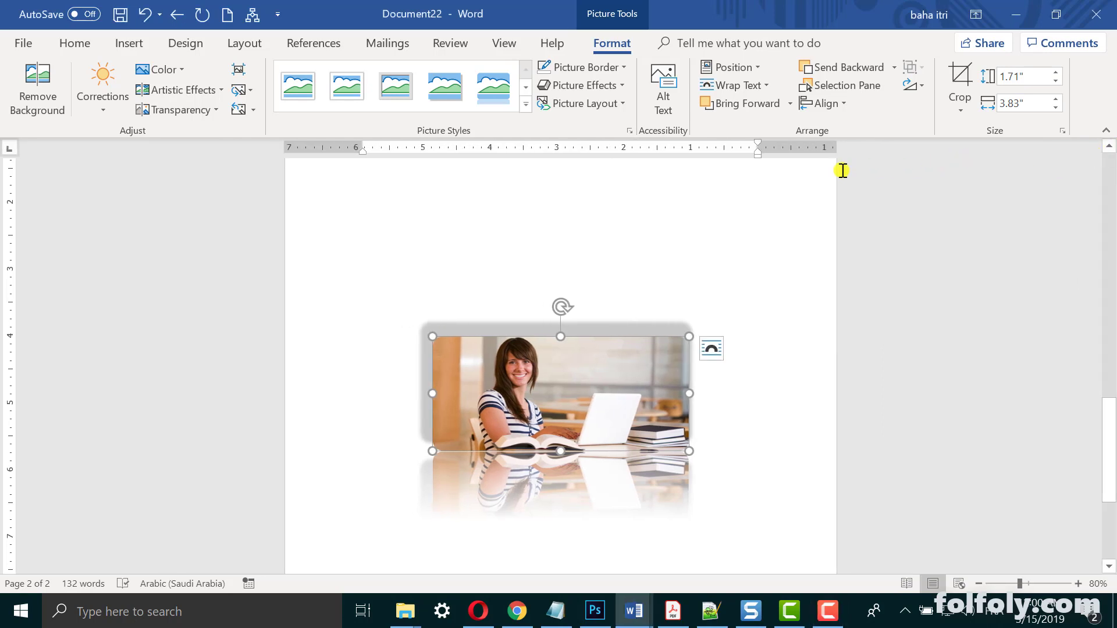
pyautogui.click(912, 85)
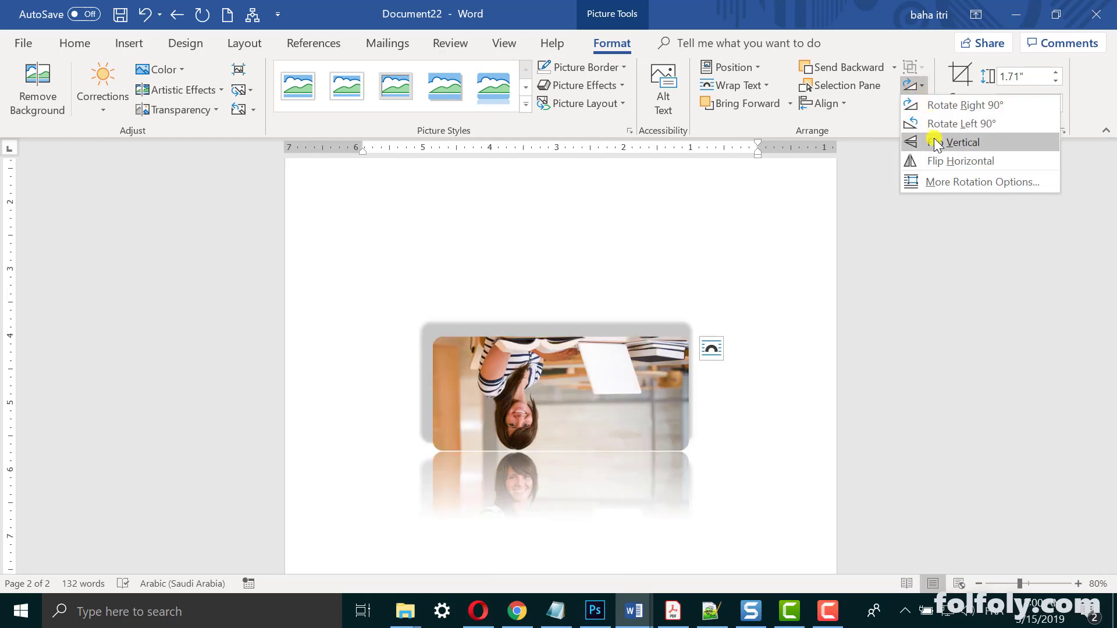
pyautogui.click(937, 182)
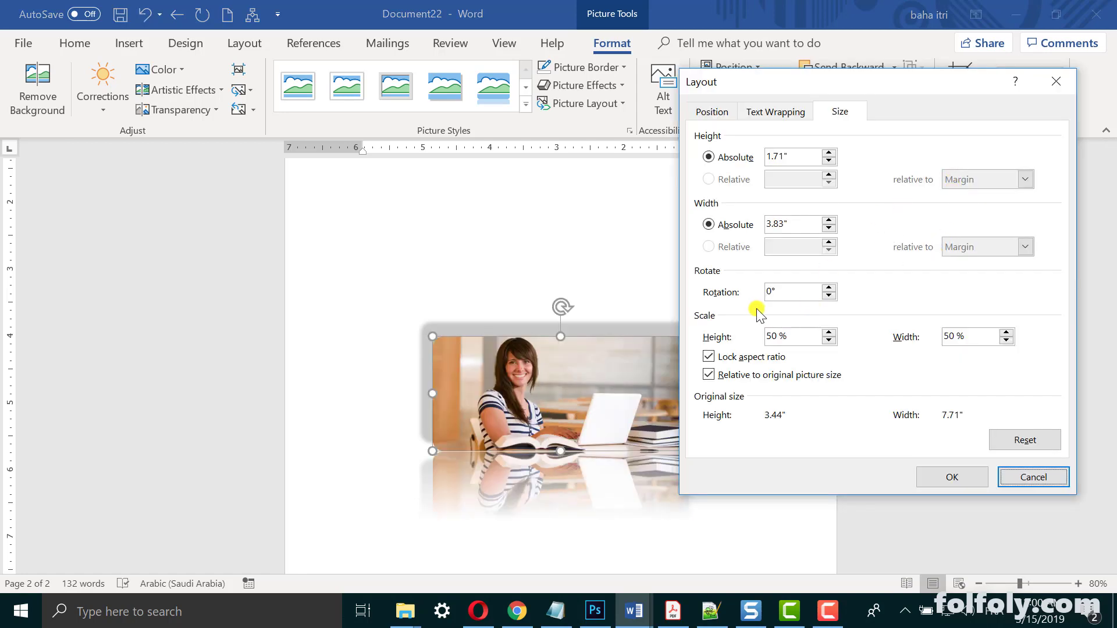
pyautogui.tripleClick(828, 288)
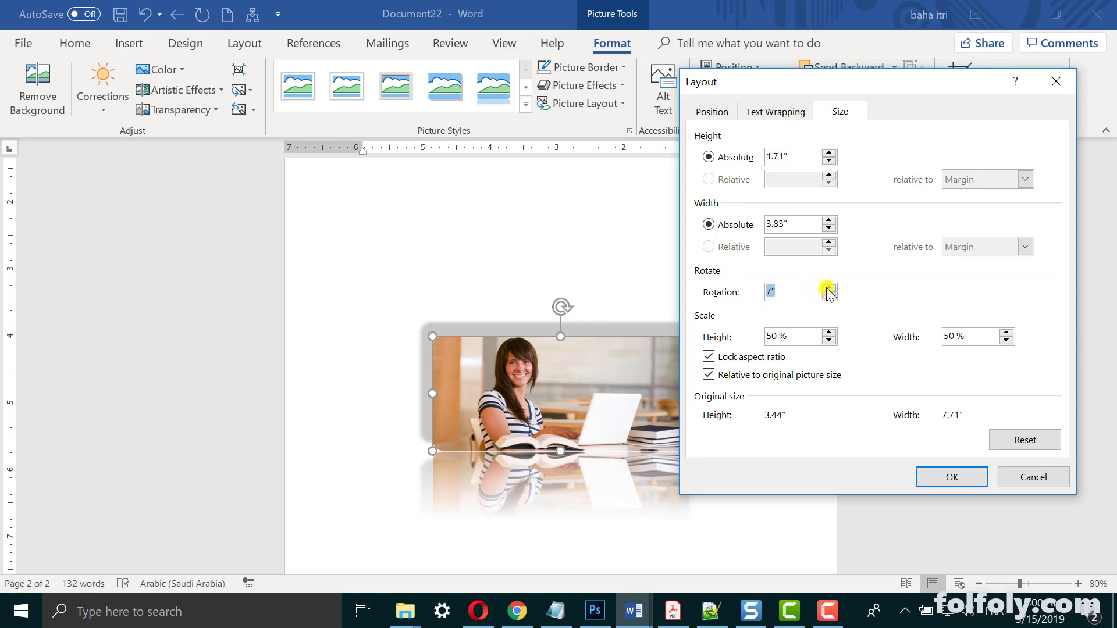
pyautogui.click(948, 476)
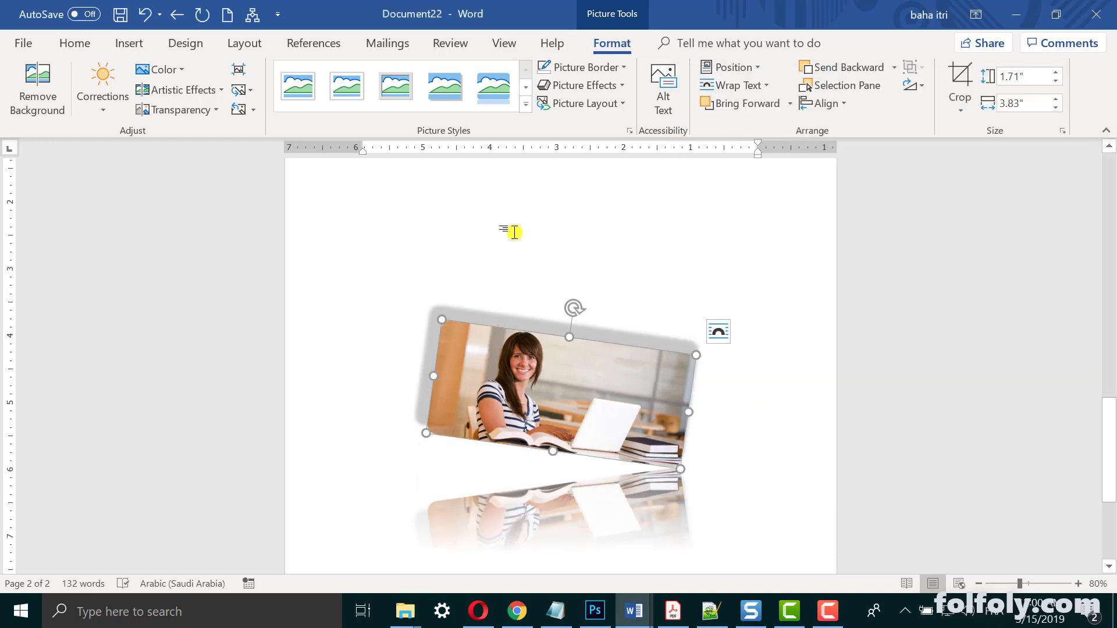
pyautogui.click(145, 14)
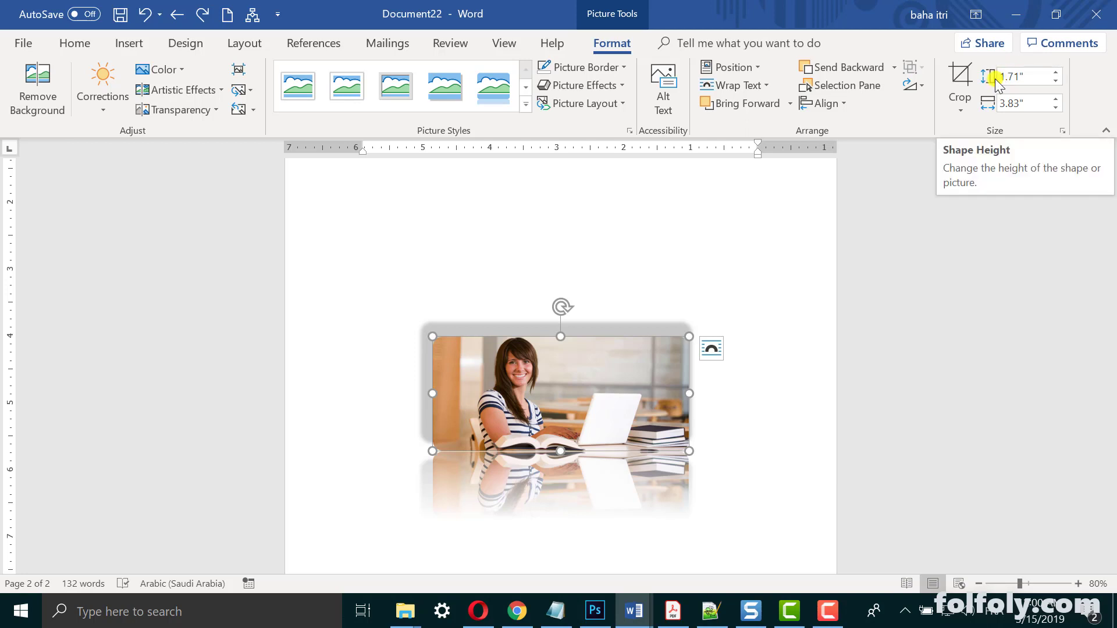
# - Adjust the photo's height and width to 2.1" × 4.7" and bring up the Layout size settings
pyautogui.click(1061, 132)
pyautogui.click(1054, 80)
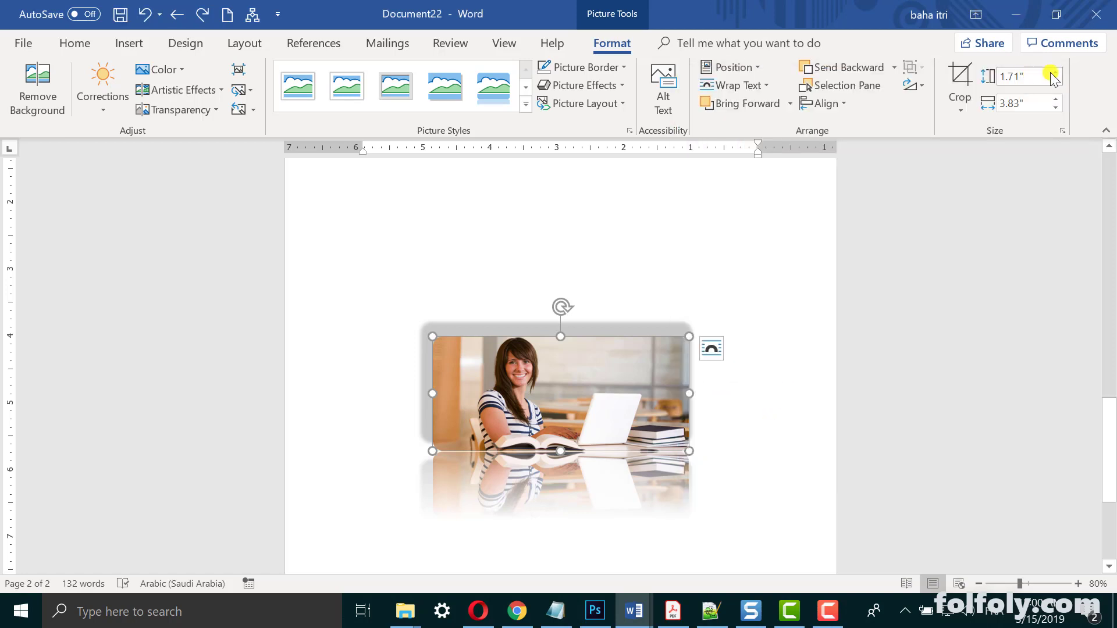
pyautogui.click(1054, 73)
pyautogui.click(1054, 72)
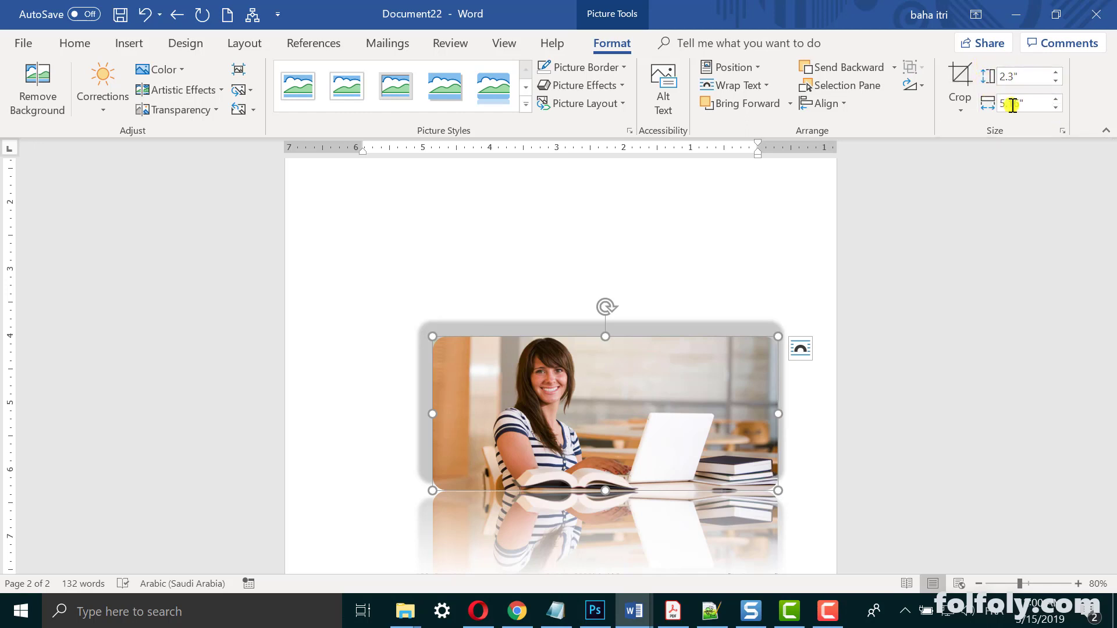
pyautogui.click(1055, 107)
pyautogui.click(1055, 106)
pyautogui.click(1055, 107)
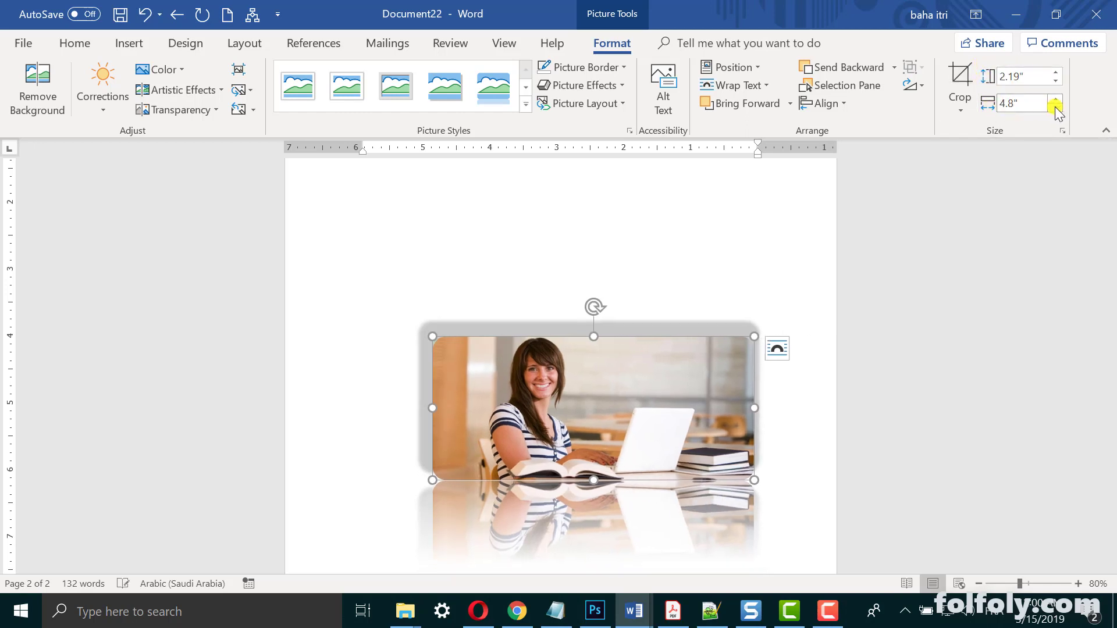
pyautogui.click(1055, 107)
pyautogui.click(1055, 106)
pyautogui.click(1055, 107)
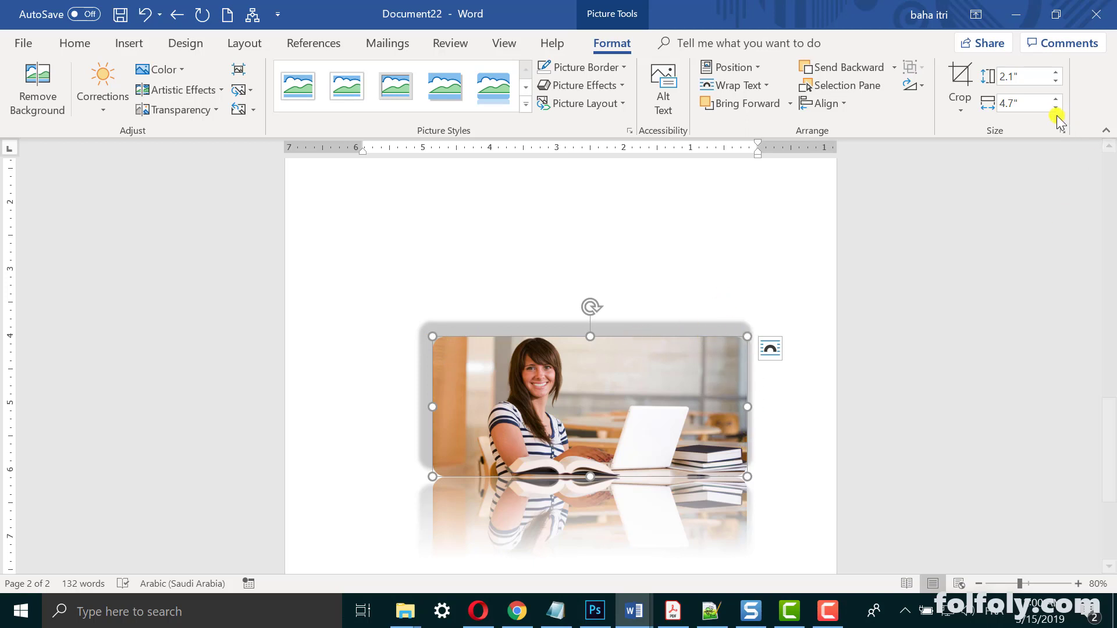
pyautogui.click(1063, 134)
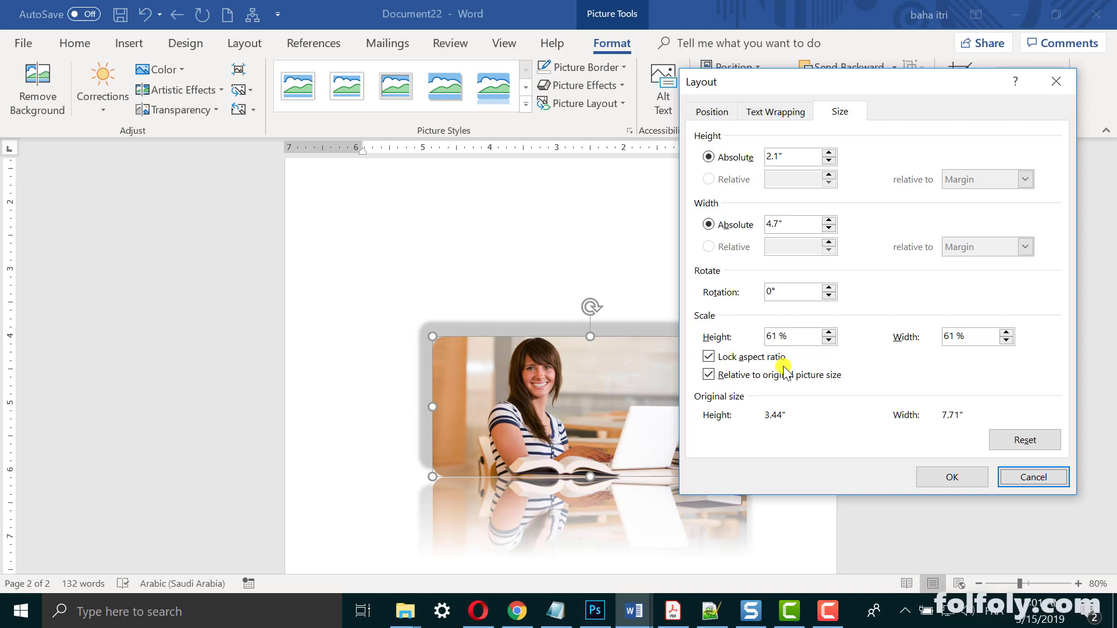
# - Unlock the aspect ratio and raise the photo's height to 3.3", keeping width 4.7"
pyautogui.click(708, 357)
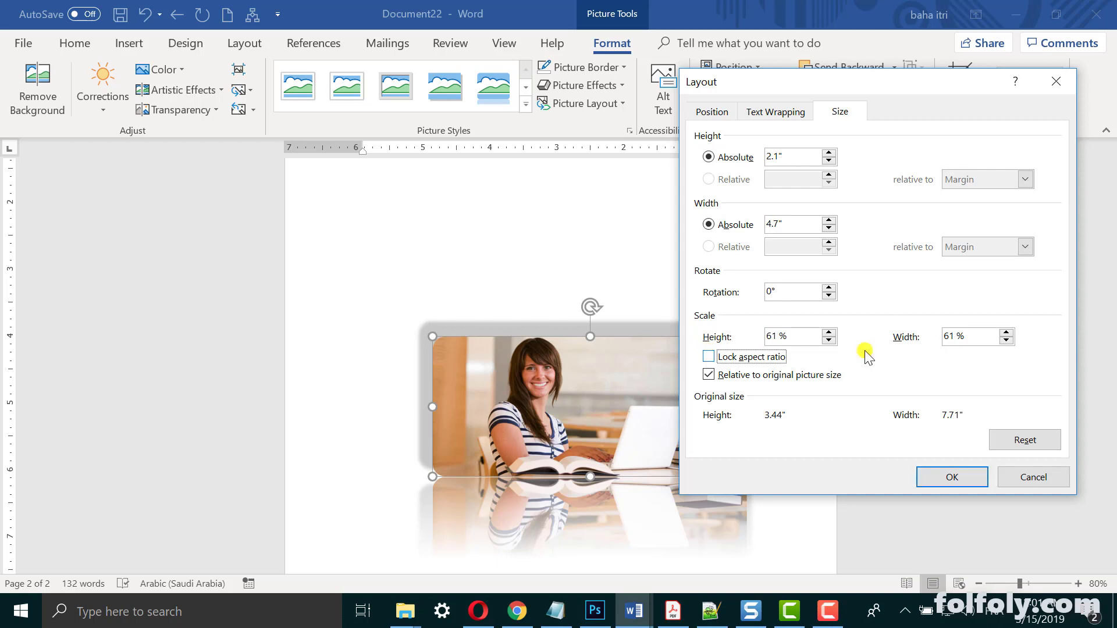
pyautogui.click(933, 477)
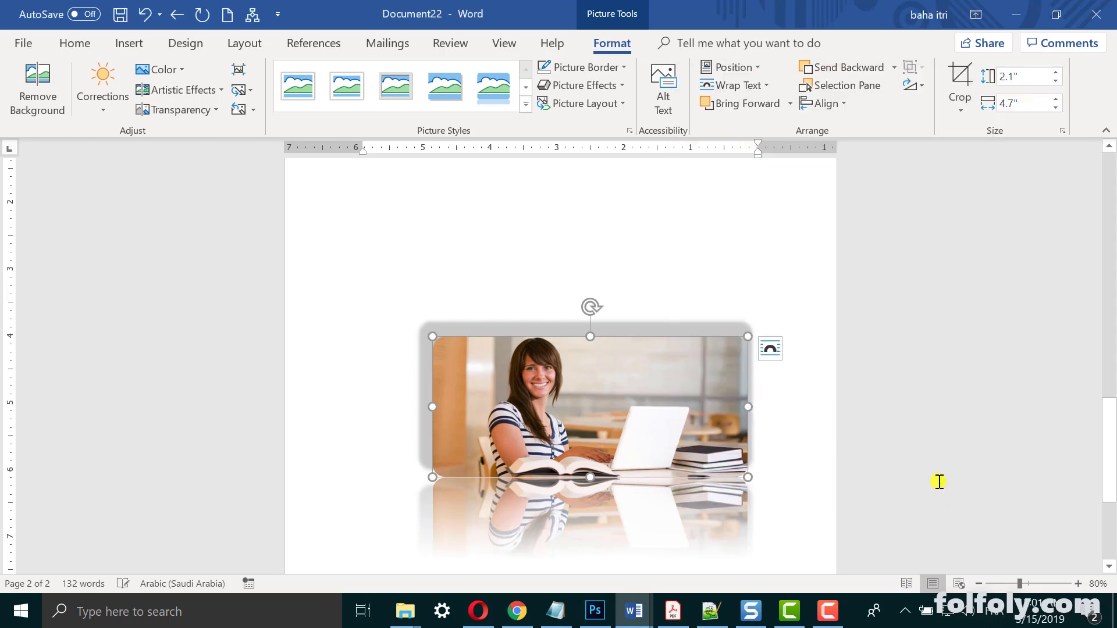
pyautogui.click(1055, 73)
pyautogui.click(1056, 73)
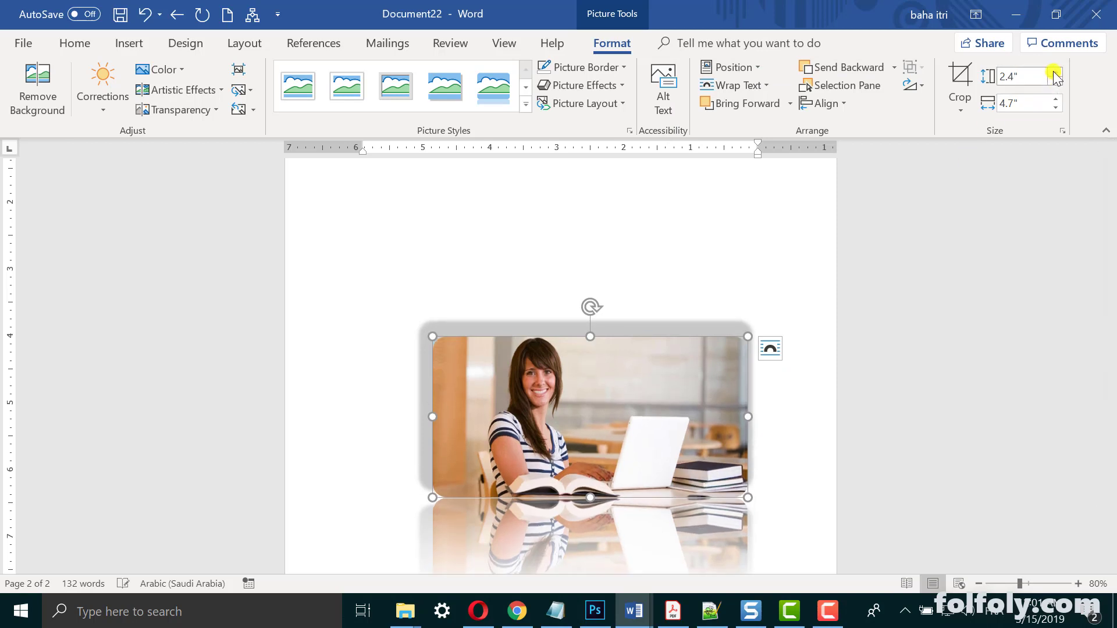
pyautogui.click(1055, 73)
pyautogui.click(1056, 73)
pyautogui.click(1056, 73)
pyautogui.click(1055, 73)
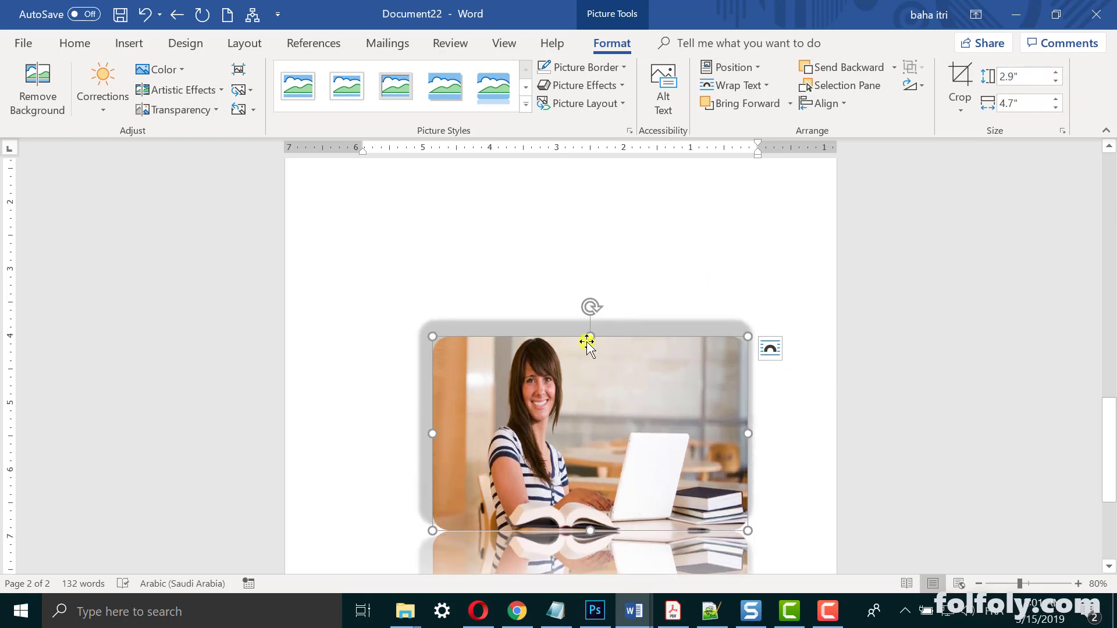
pyautogui.click(1057, 72)
pyautogui.click(1056, 73)
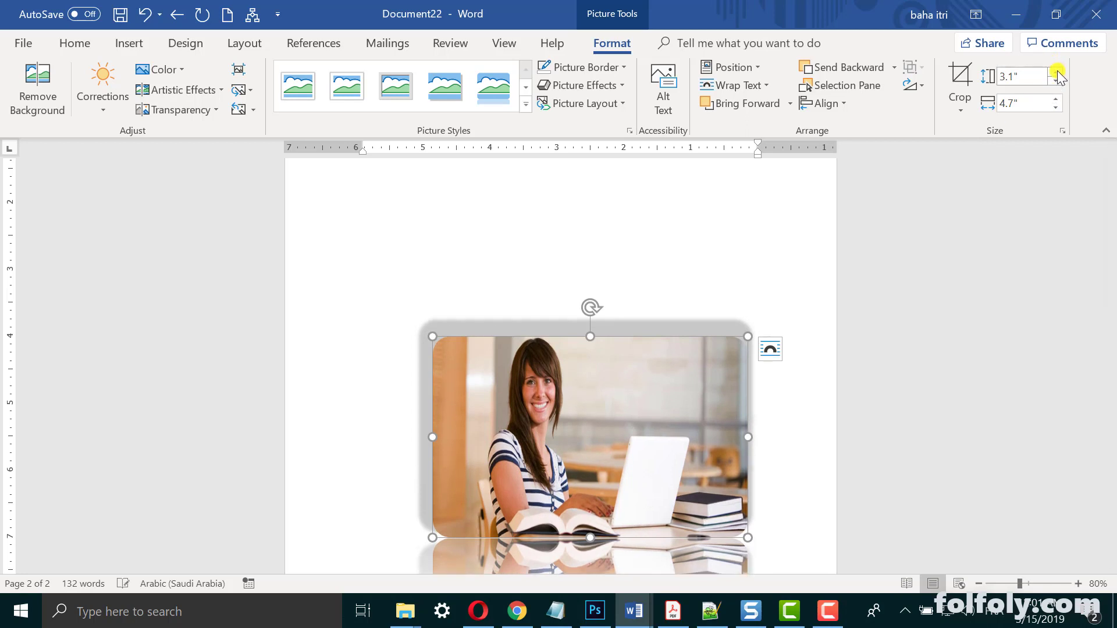
pyautogui.click(1056, 73)
pyautogui.click(1056, 73)
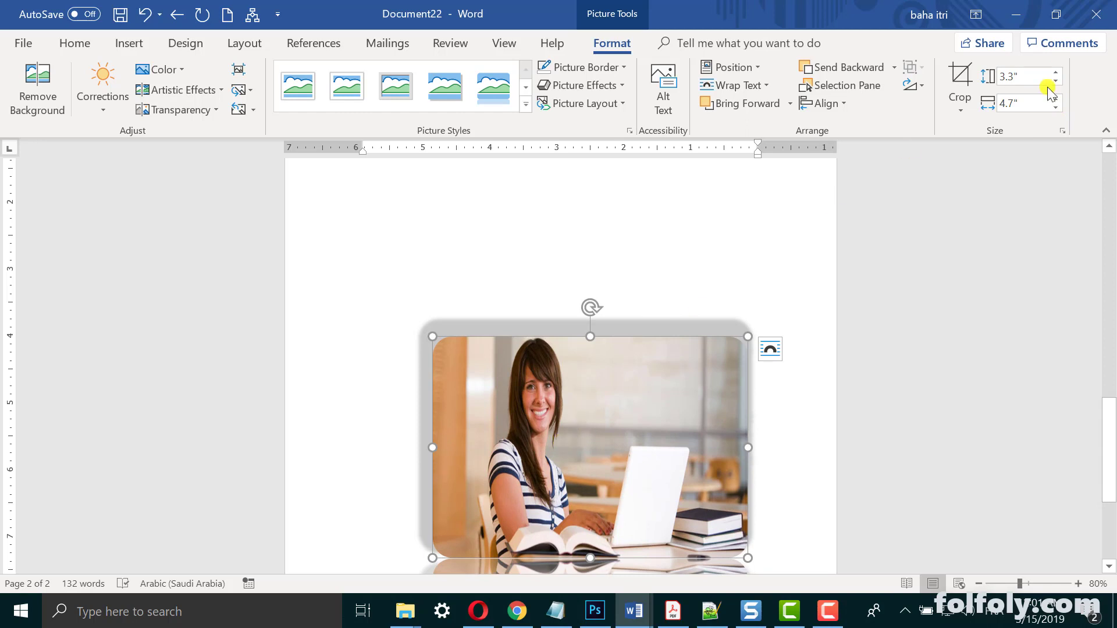
# - Lock the photo's aspect ratio in the Layout size settings
pyautogui.click(1060, 130)
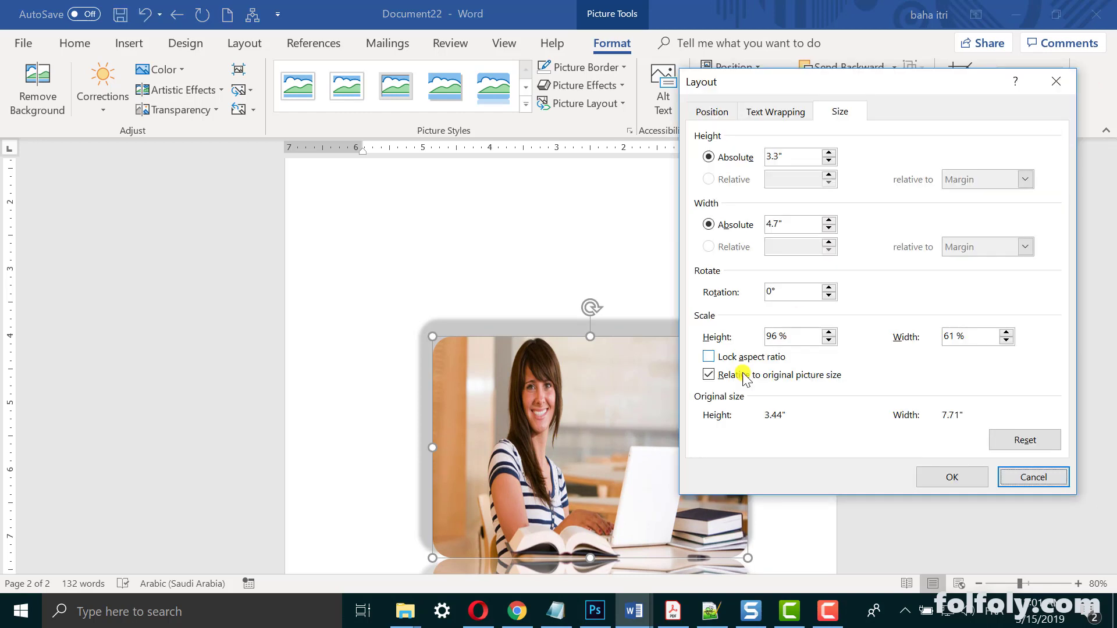
pyautogui.click(708, 357)
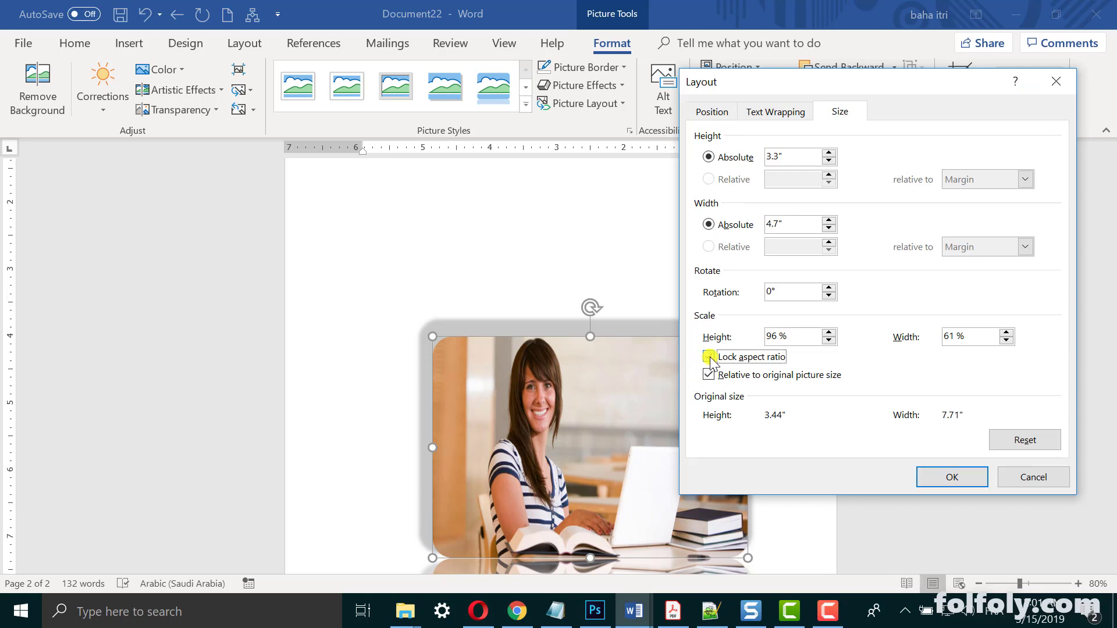
pyautogui.click(708, 357)
pyautogui.click(960, 474)
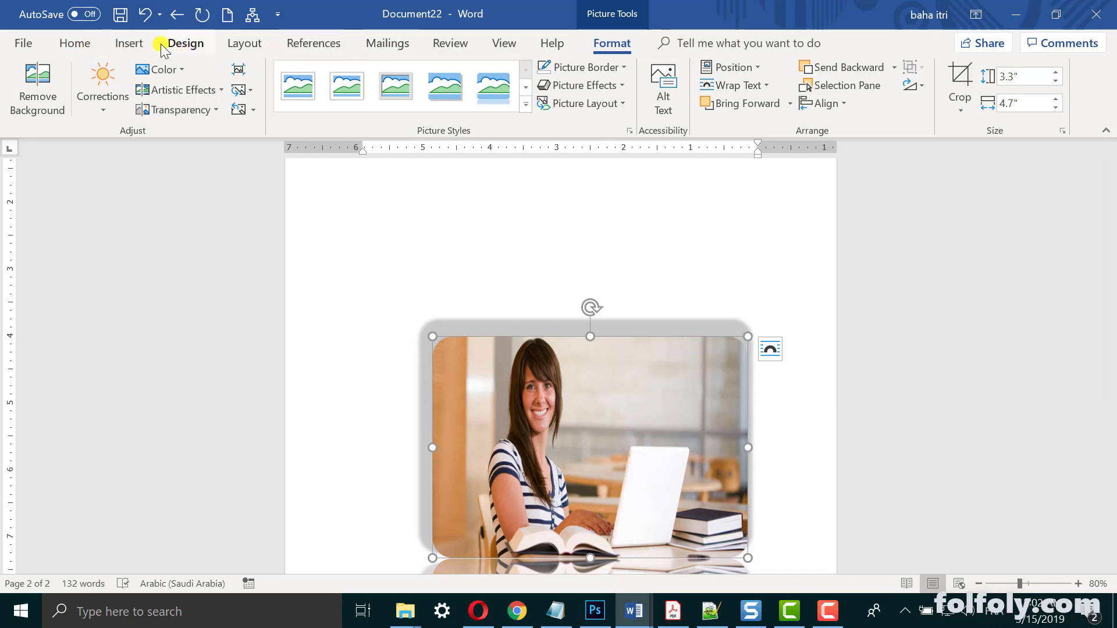
# - Return to the top of page 1 and select the red pepper picture
pyautogui.click(129, 43)
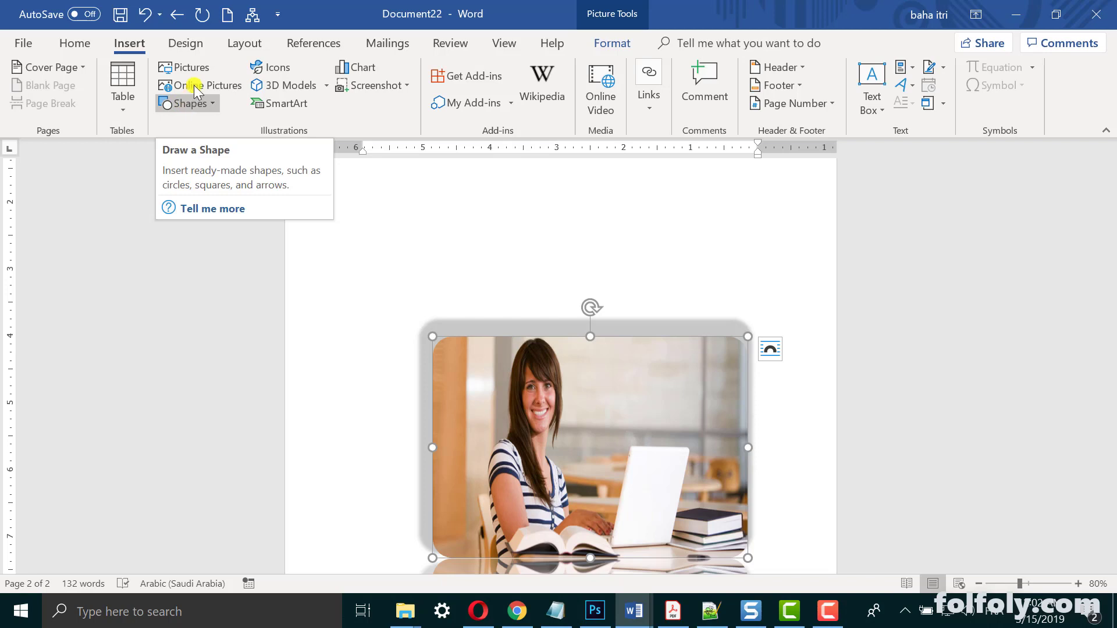
pyautogui.click(73, 45)
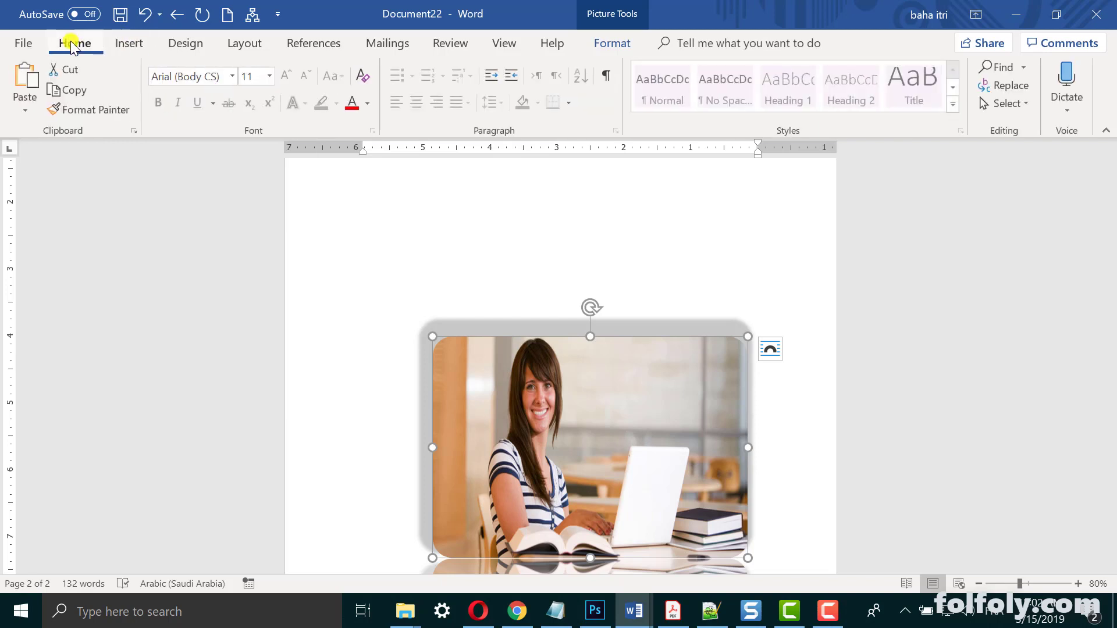
pyautogui.doubleClick(620, 365)
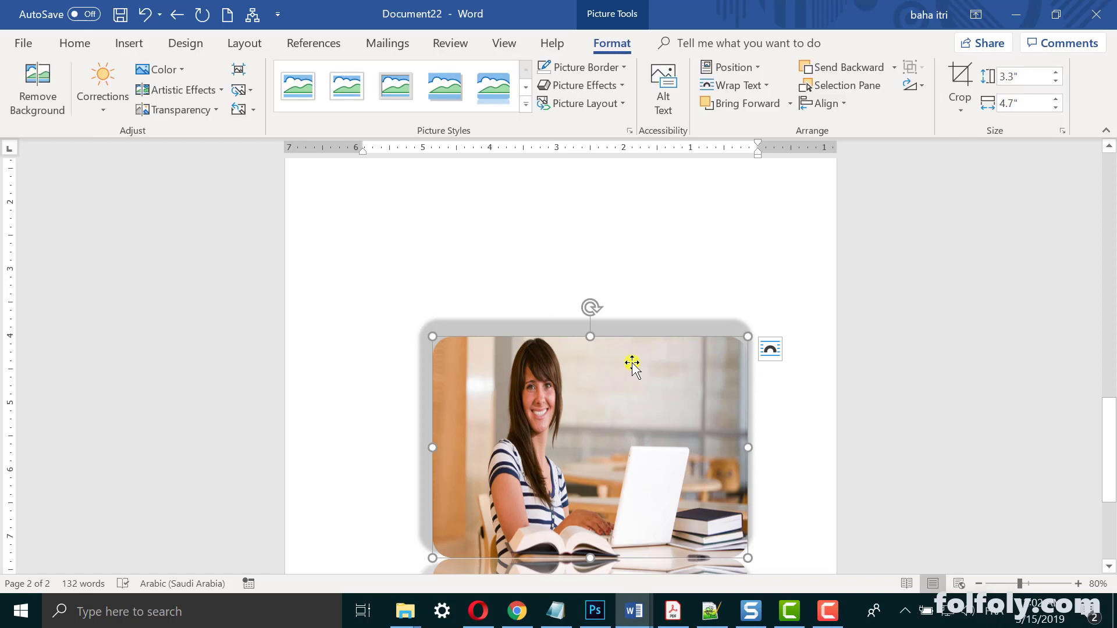
pyautogui.scroll(1, 1093, 409)
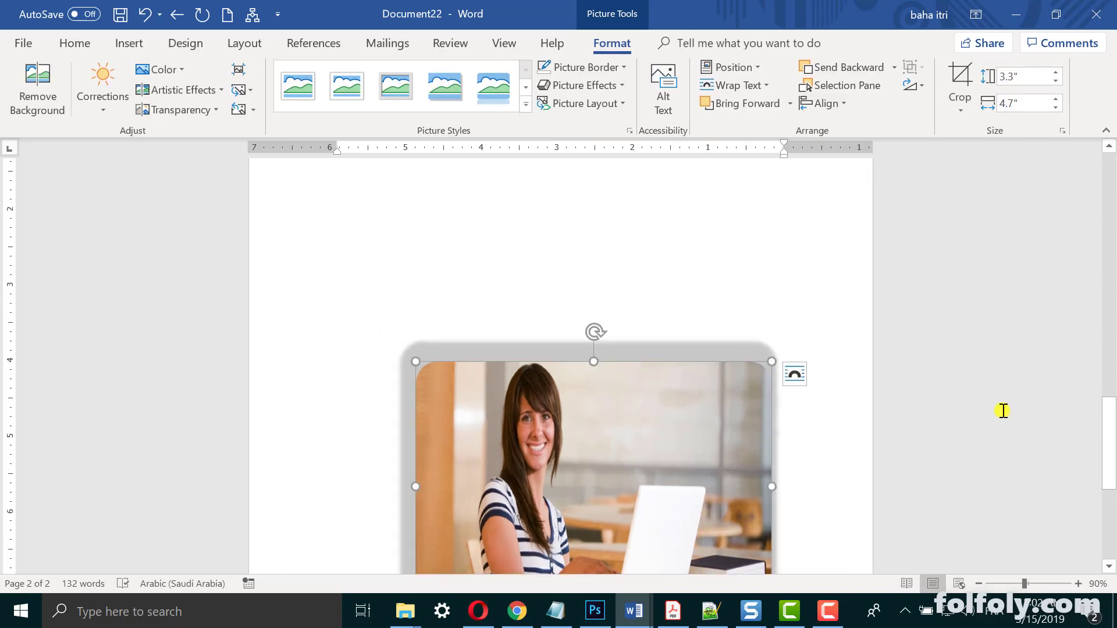
pyautogui.moveTo(1111, 428); pyautogui.dragTo(1111, 166)
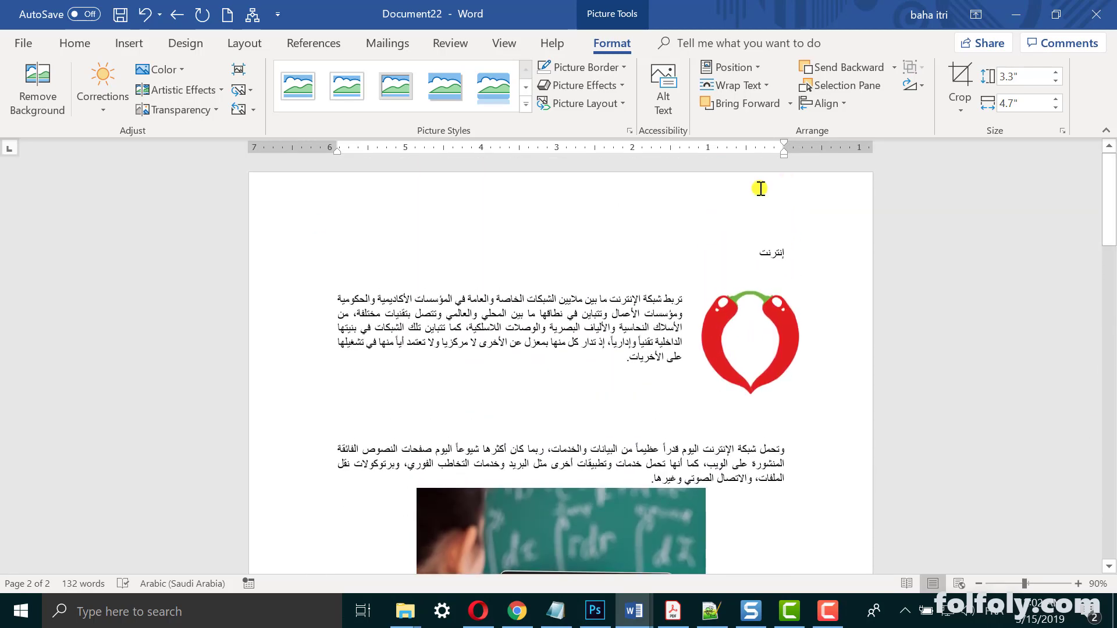
pyautogui.click(746, 318)
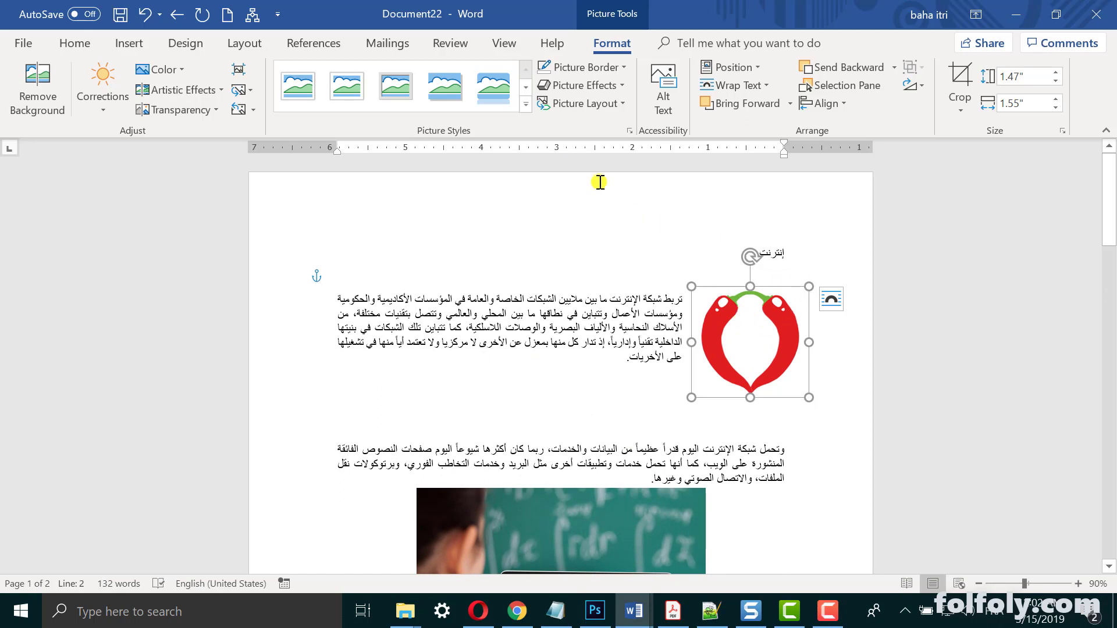
# - Replace the old صورة caption label with a new صورة label and caption the pepper picture صورة 1
pyautogui.click(325, 46)
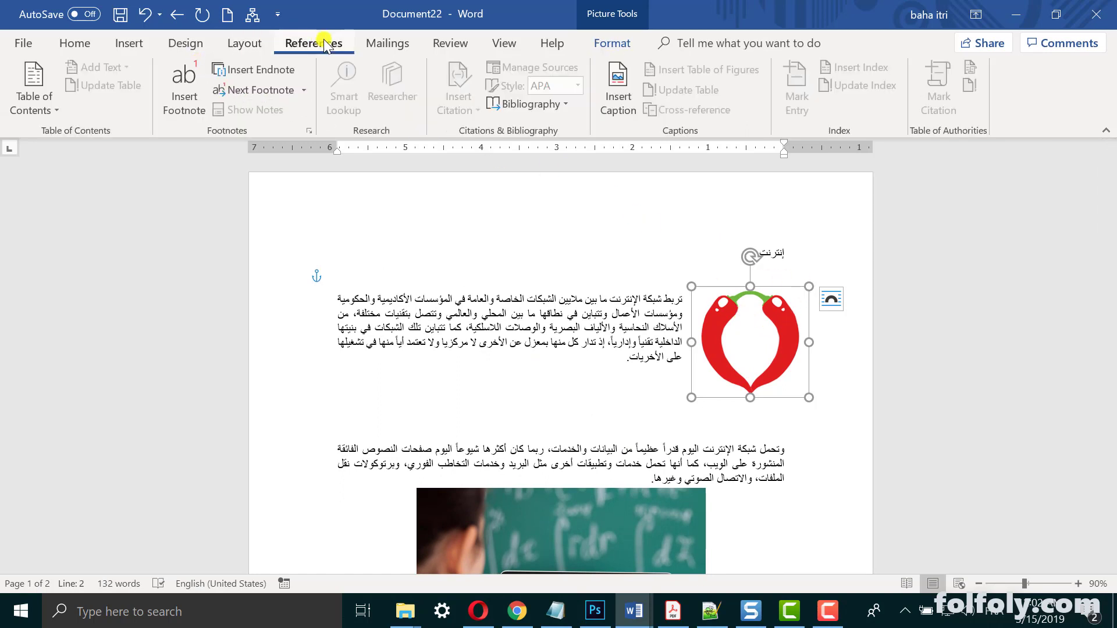
pyautogui.click(616, 91)
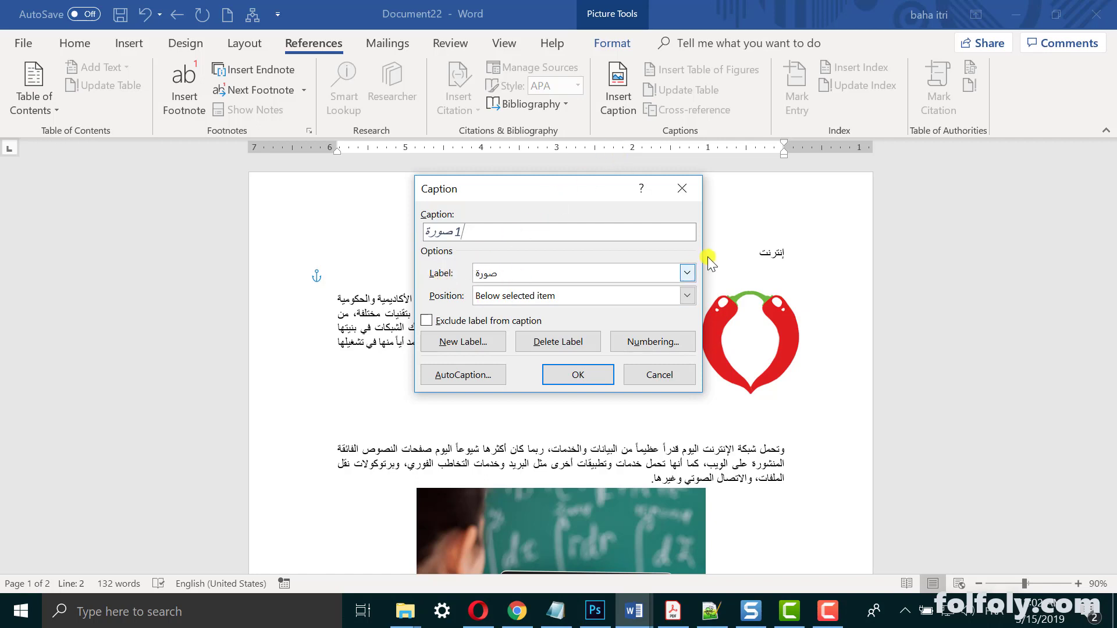
pyautogui.click(685, 273)
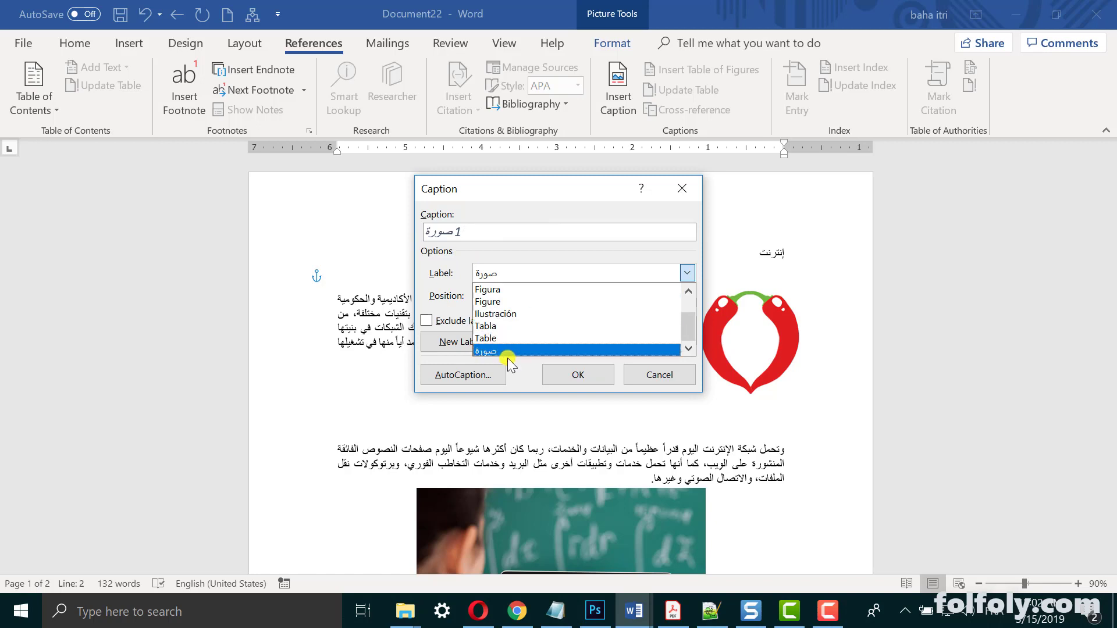
pyautogui.click(445, 282)
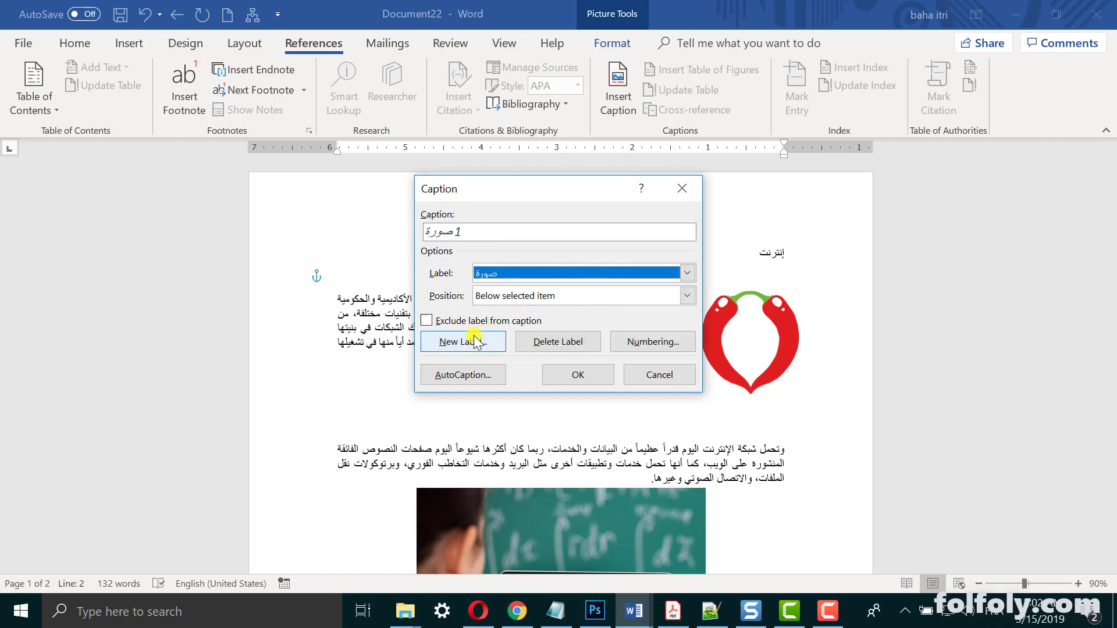
pyautogui.click(543, 343)
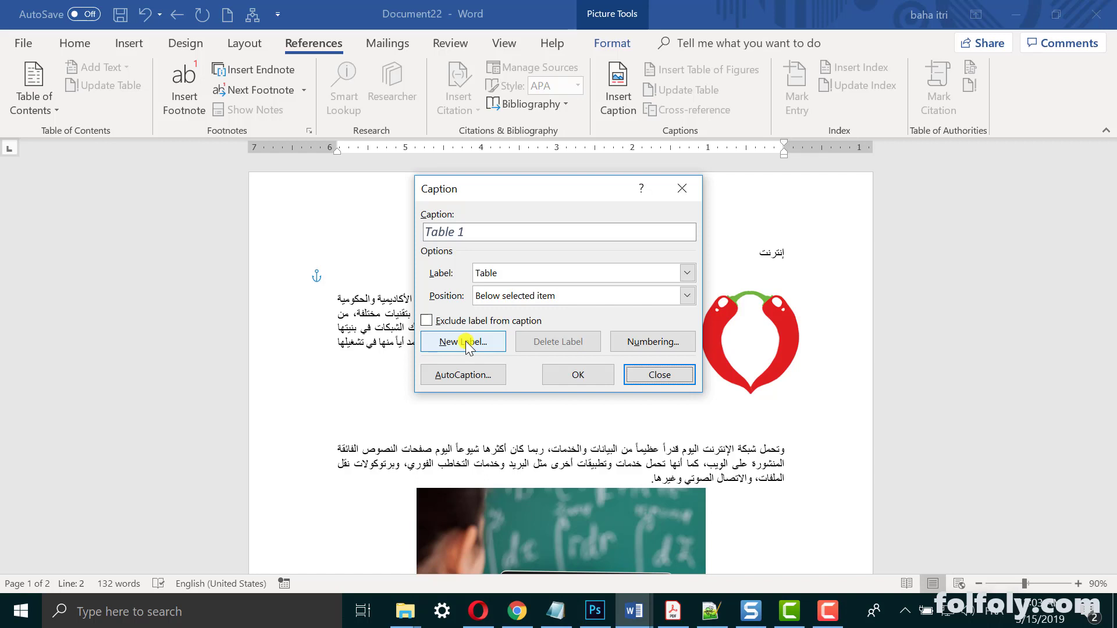
pyautogui.click(467, 342)
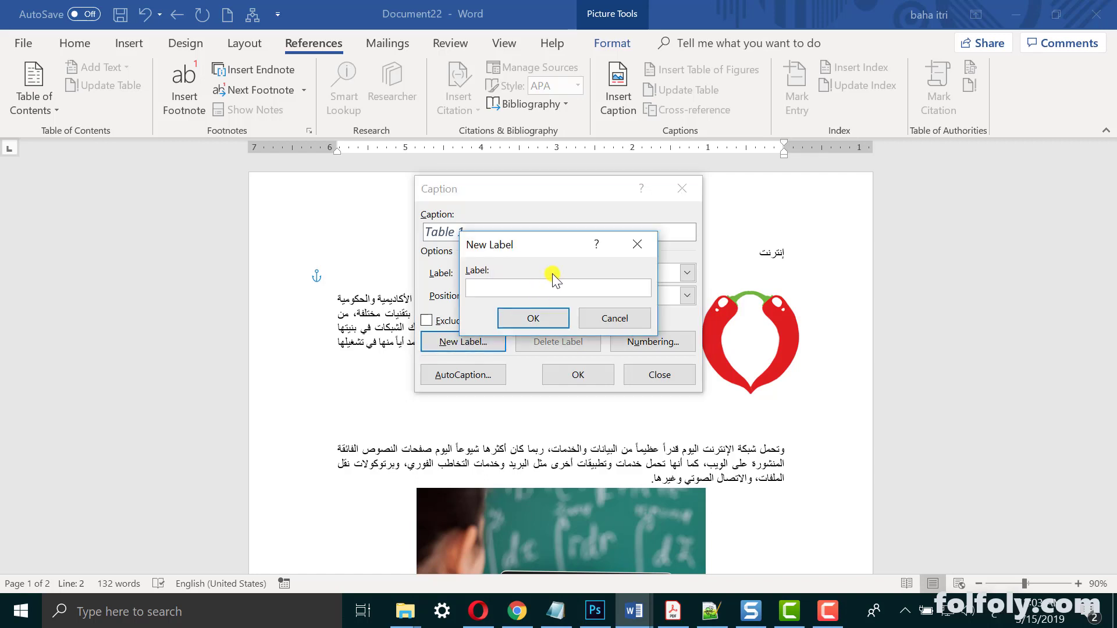
pyautogui.write('صورة')
pyautogui.click(526, 319)
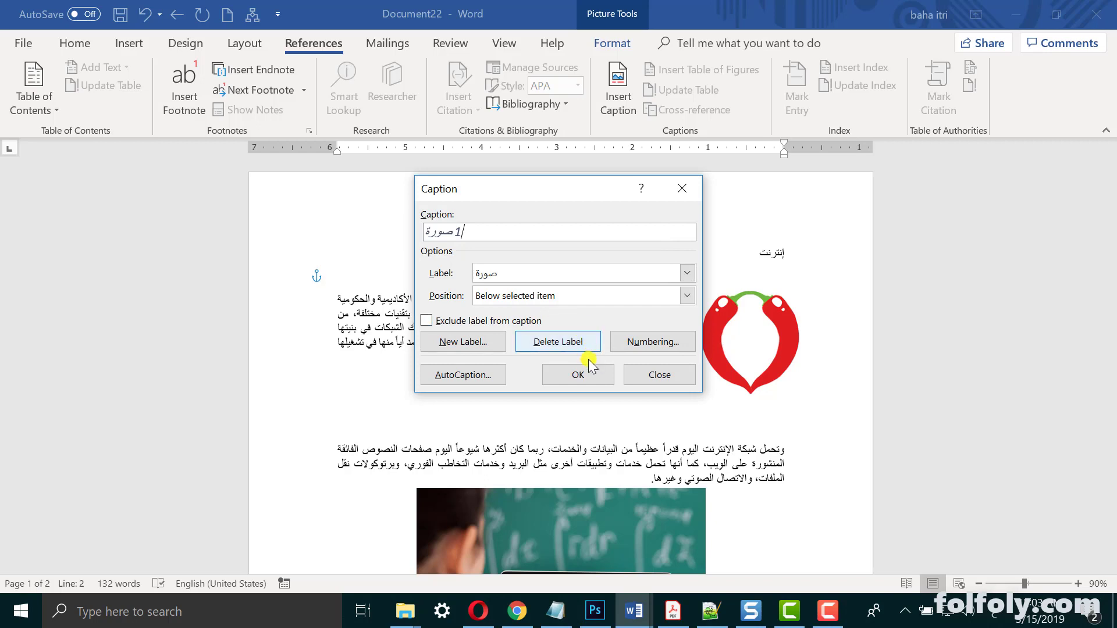
pyautogui.click(576, 376)
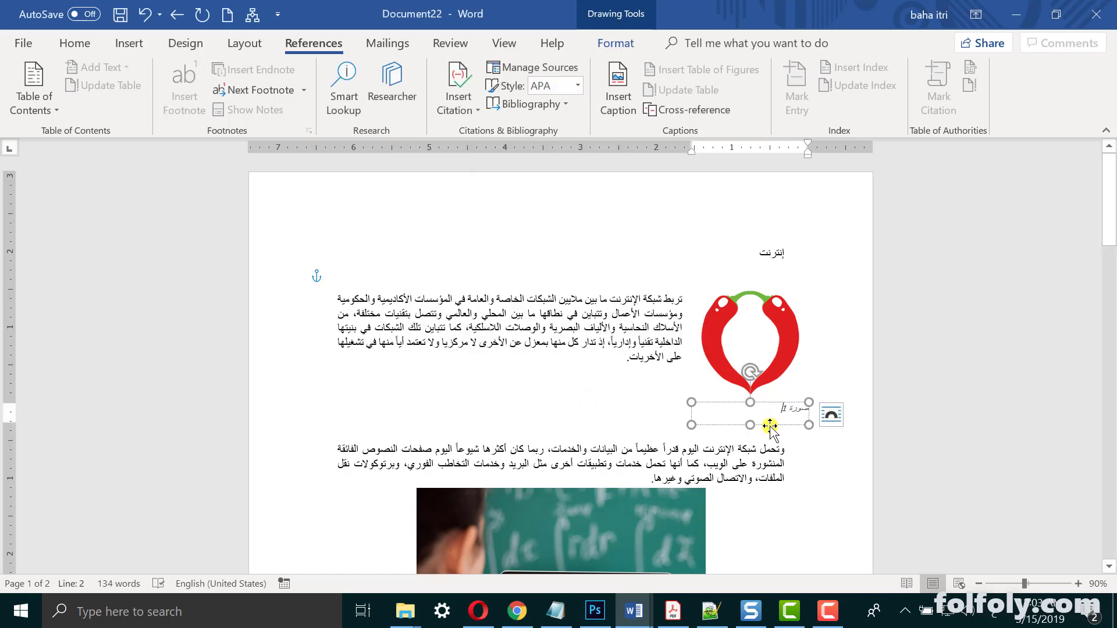
pyautogui.click(830, 356)
pyautogui.moveTo(1110, 247); pyautogui.dragTo(1111, 298)
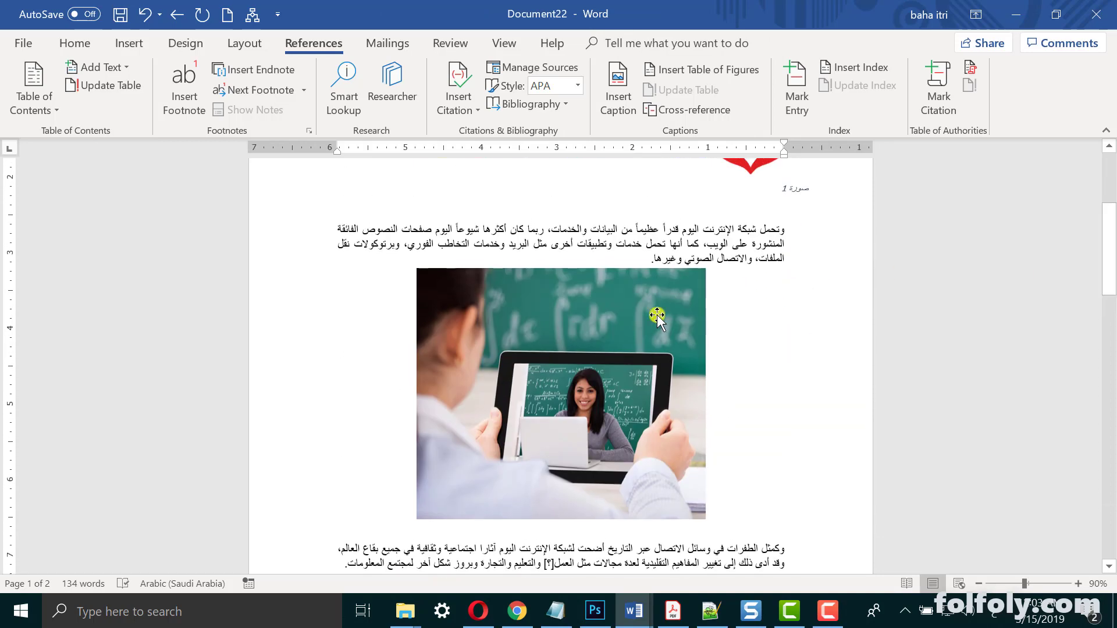
pyautogui.click(656, 314)
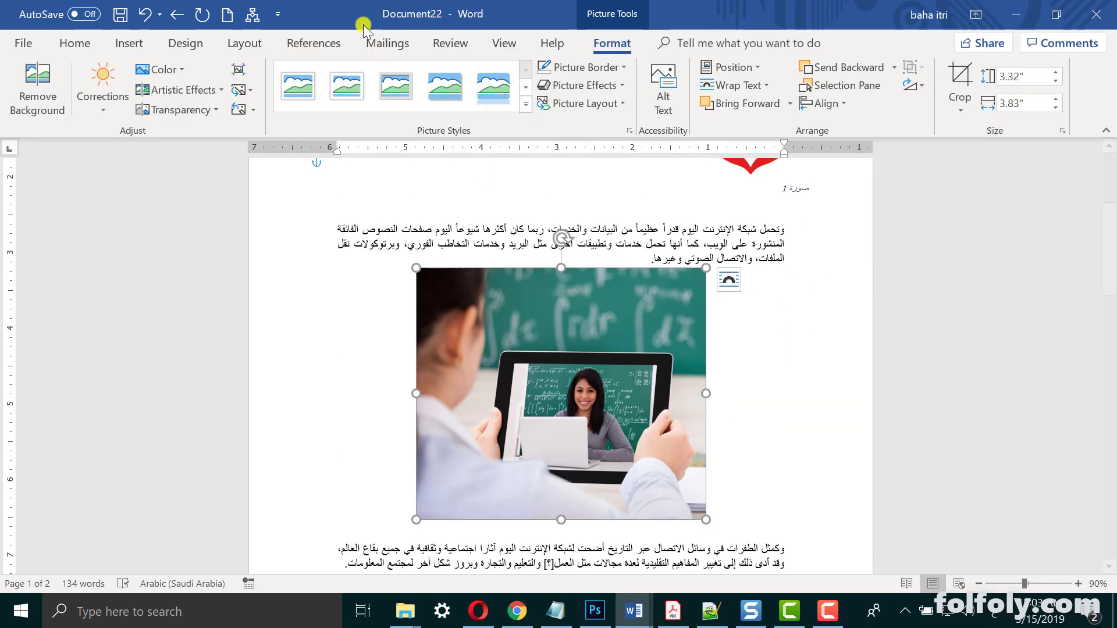
pyautogui.click(308, 44)
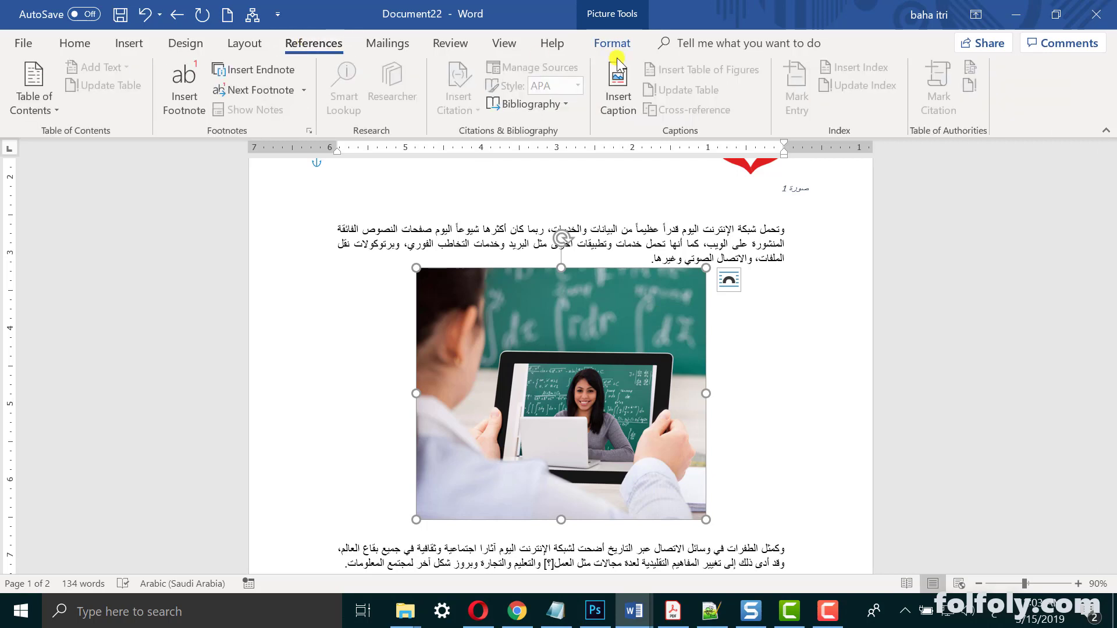
pyautogui.click(617, 93)
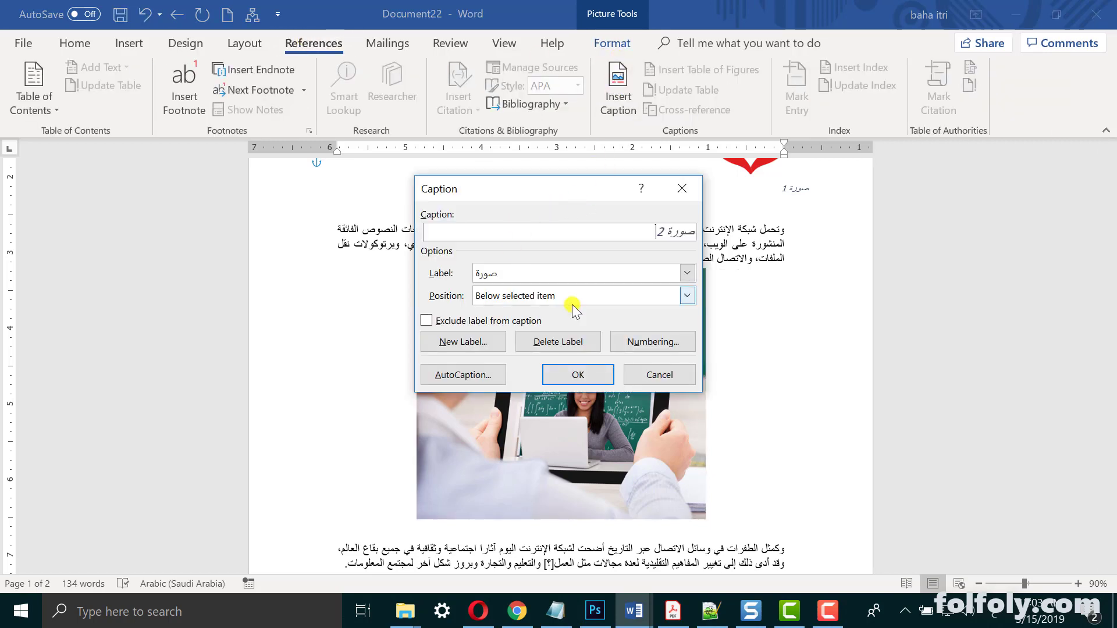
pyautogui.click(579, 371)
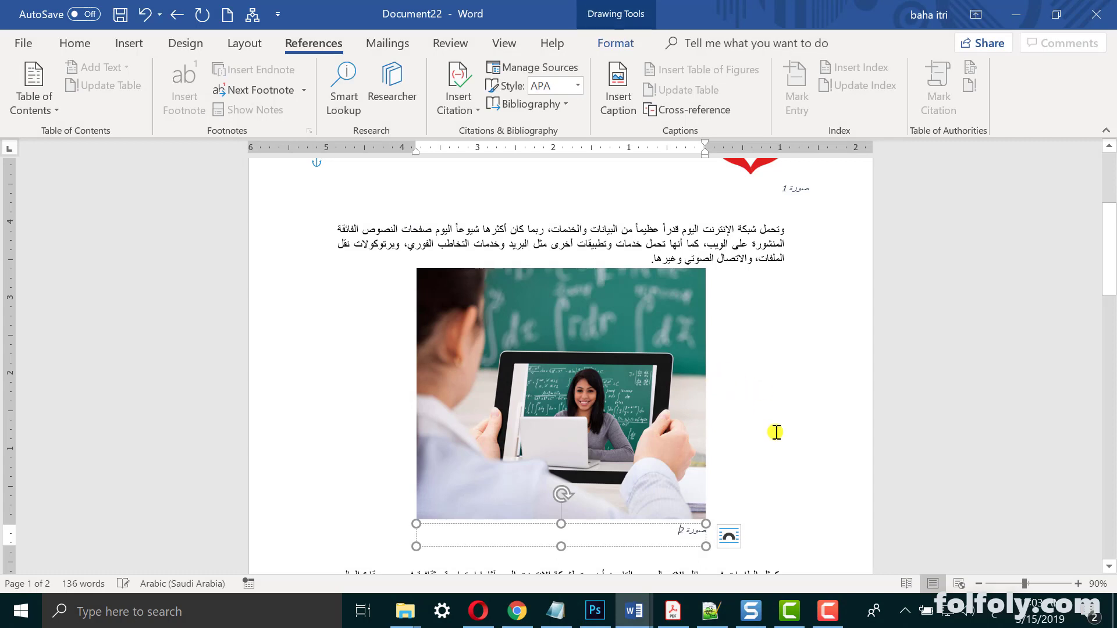
pyautogui.click(770, 474)
pyautogui.moveTo(1112, 285); pyautogui.dragTo(1109, 304)
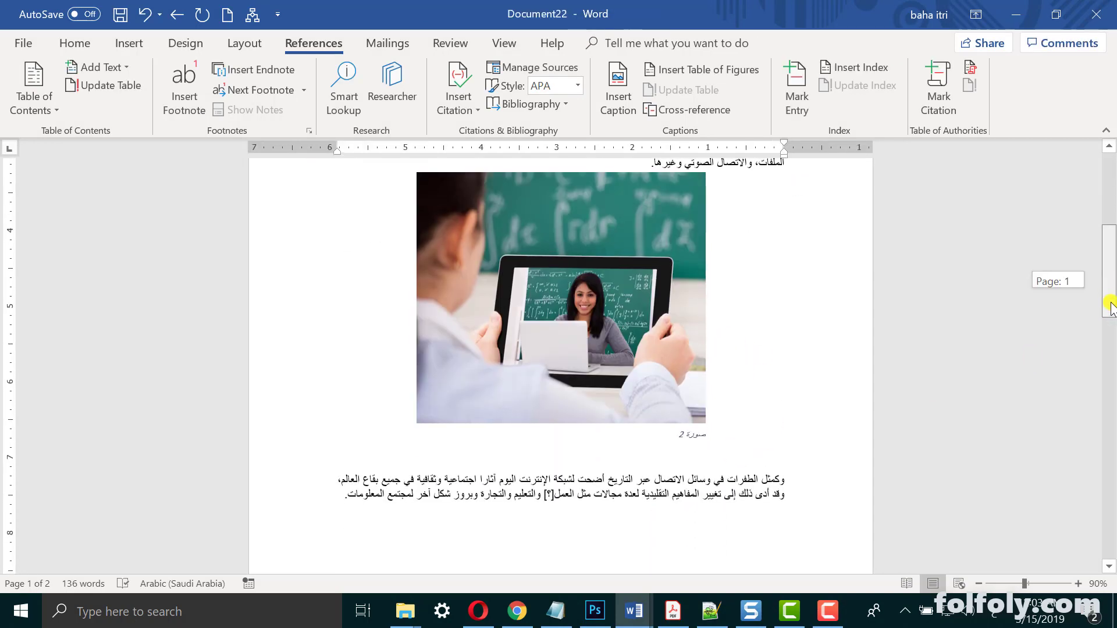
pyautogui.moveTo(1112, 253); pyautogui.dragTo(1111, 203)
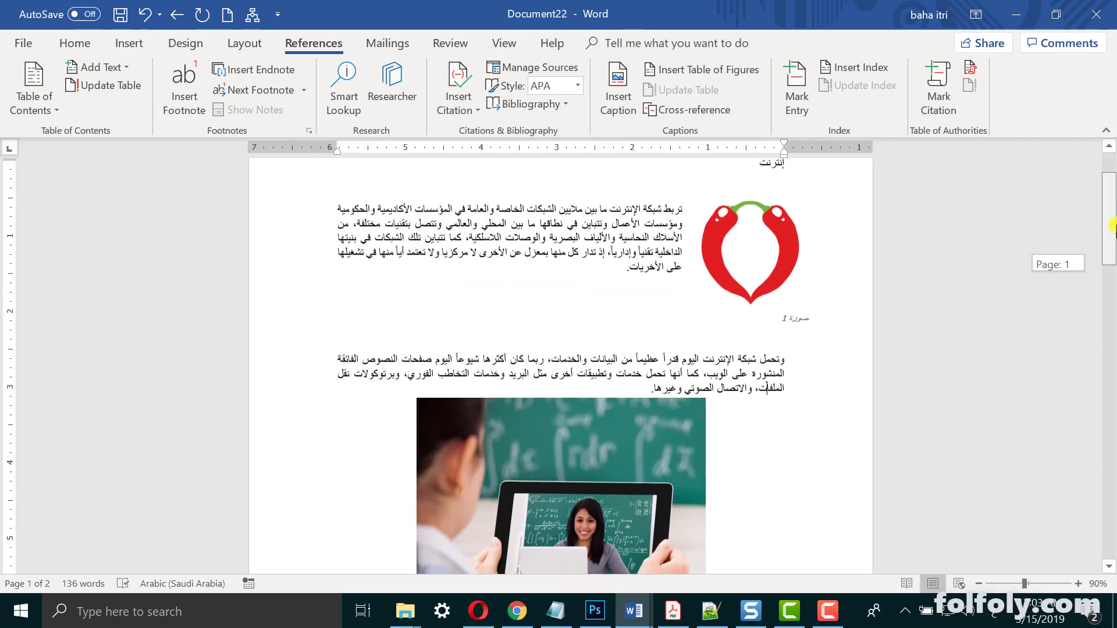
pyautogui.click(783, 323)
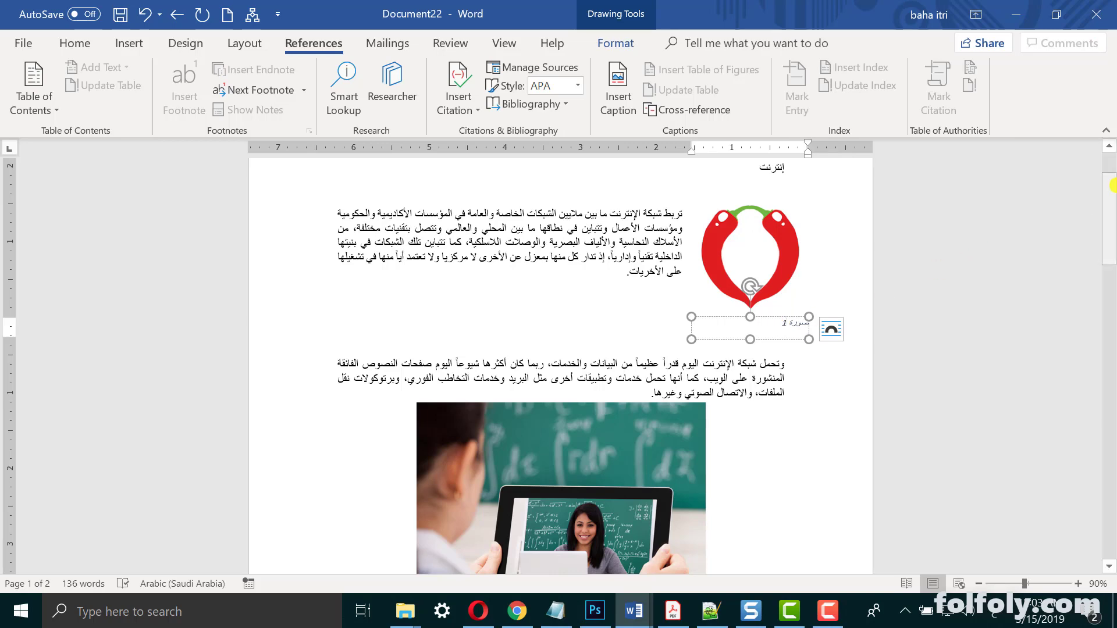
pyautogui.moveTo(1112, 185)
pyautogui.mouseDown()
pyautogui.moveTo(1112, 326)
pyautogui.moveTo(1112, 311)
pyautogui.mouseUp()
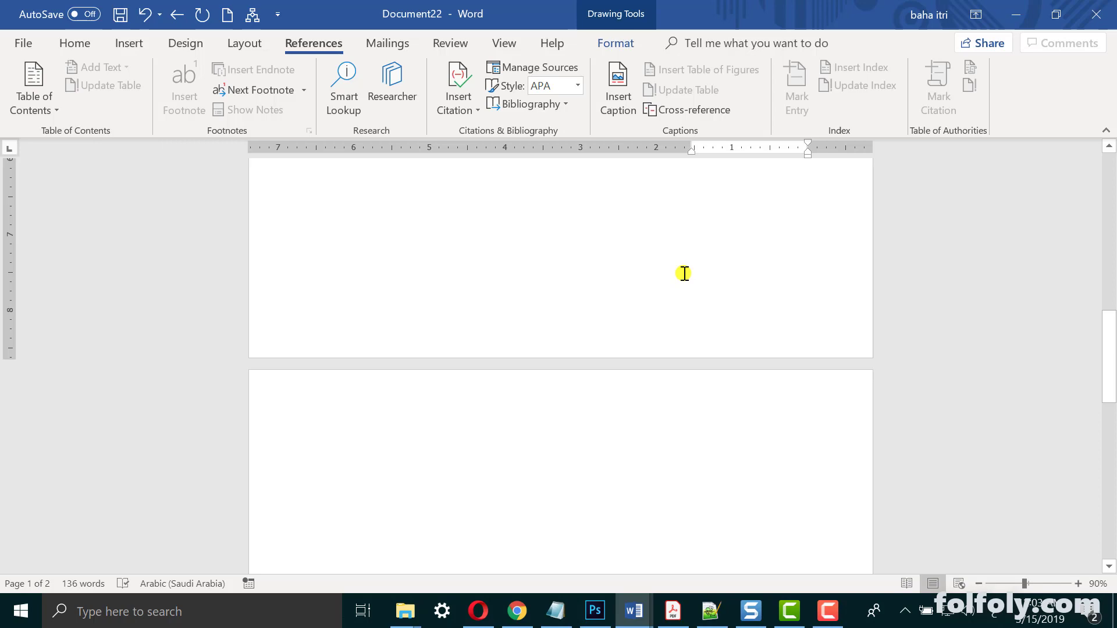
pyautogui.moveTo(1108, 324); pyautogui.dragTo(1112, 407)
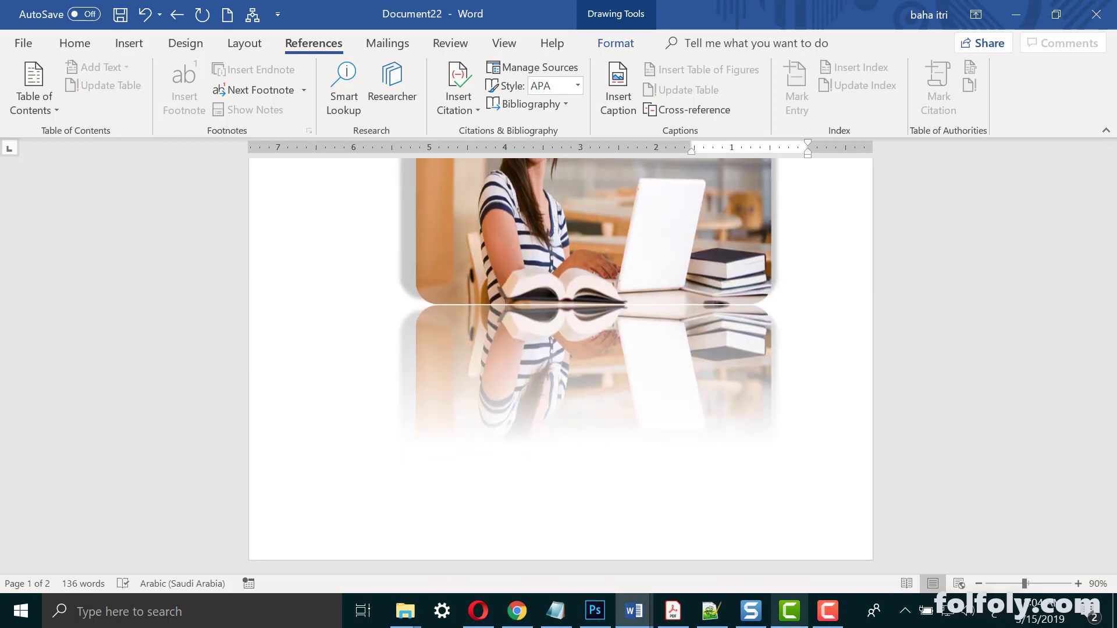
pyautogui.click(720, 492)
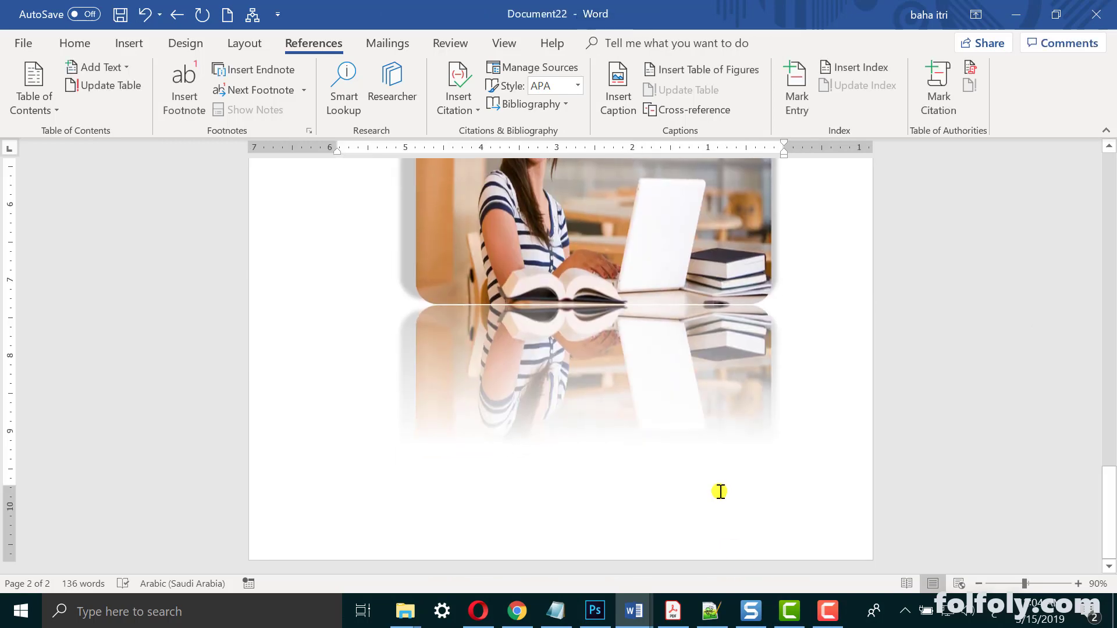
# - Add a new page after the images and type the line شعار مدونة فولفولي انظر الصورة رقم 1
pyautogui.hotkey('ctrl', 'Return')
pyautogui.hotkey('ctrl', 'Return')
pyautogui.hotkey('ctrl', 'Return')
pyautogui.hotkey('ctrl', 'Return')
pyautogui.hotkey('ctrl', 'Return')
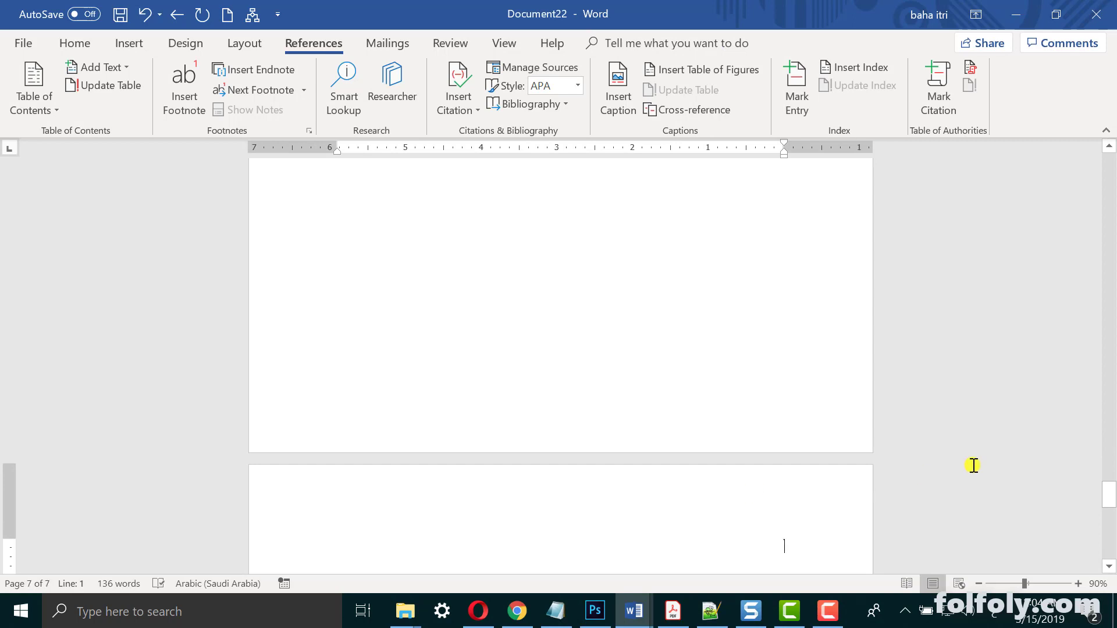
pyautogui.moveTo(1109, 491); pyautogui.dragTo(1109, 500)
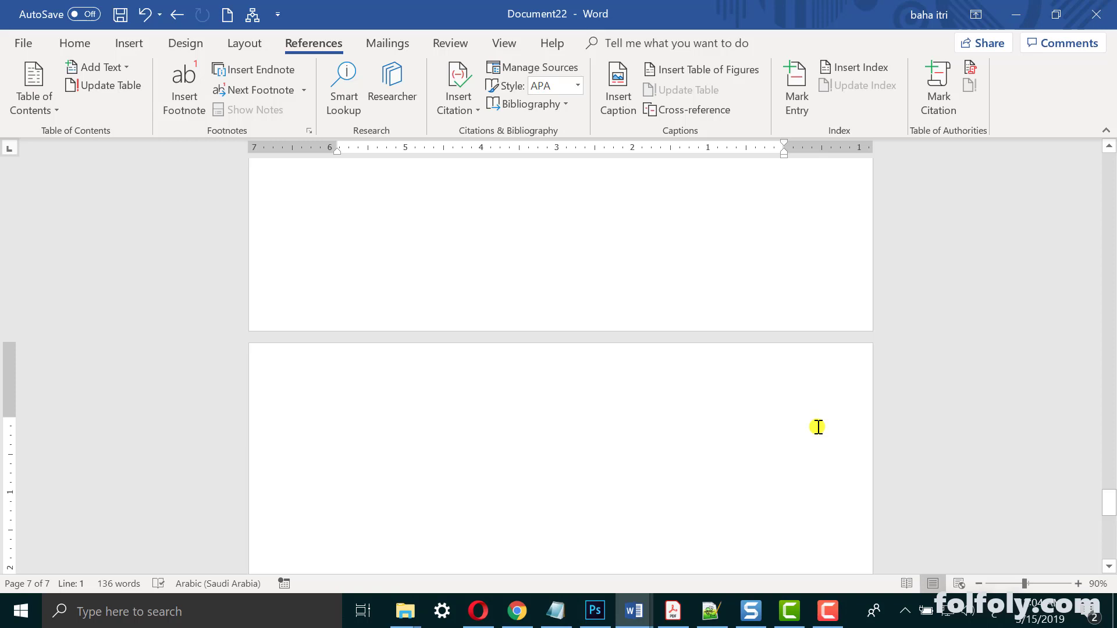
pyautogui.write('شعار م')
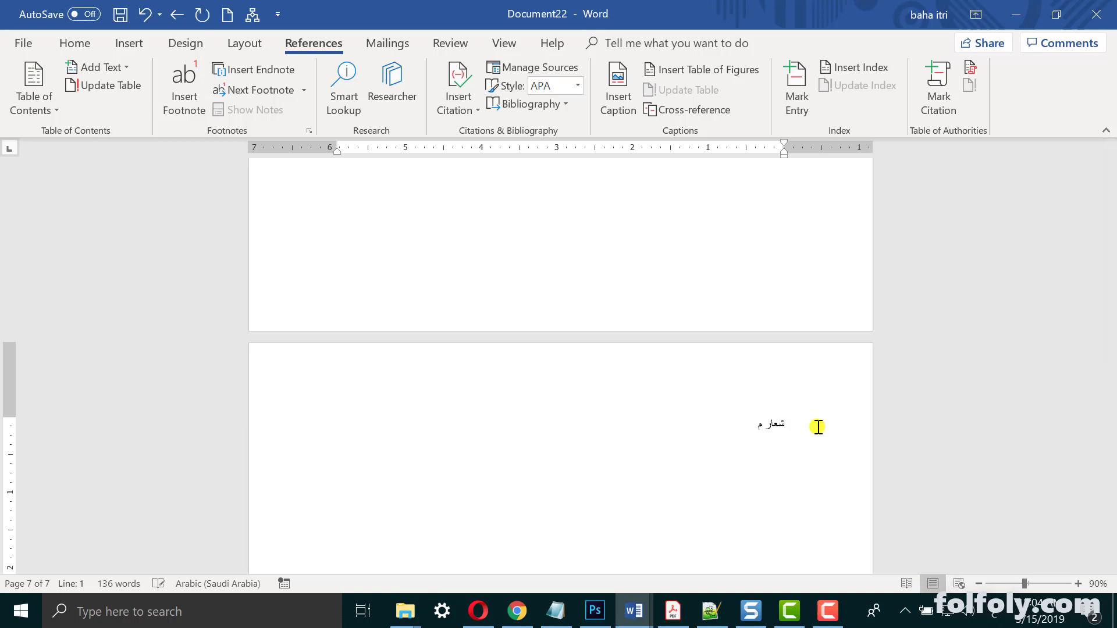
pyautogui.write('دونة فولفولي (ان')
pyautogui.write('ظر الصورة رقم')
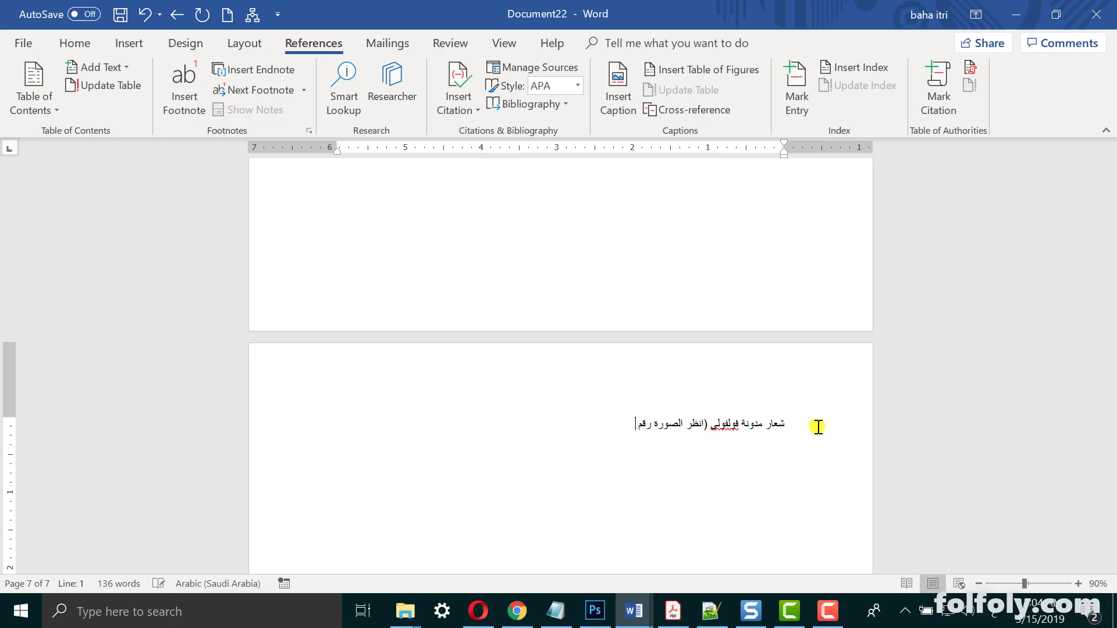
pyautogui.write('1')
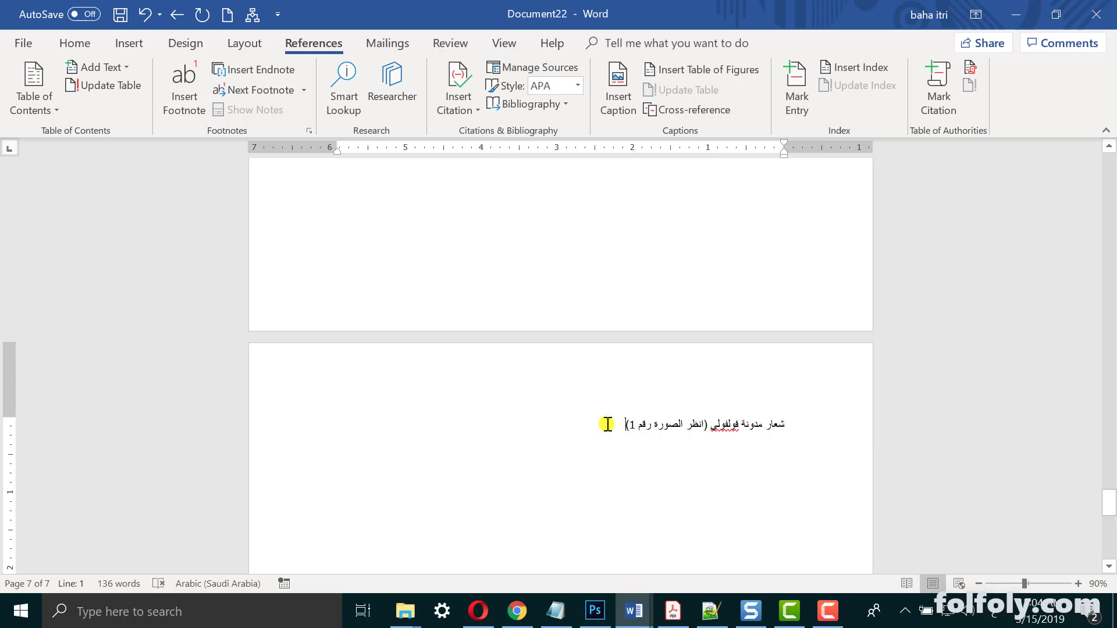
# - Add an opening parenthesis before انظر and select the phrase الصورة رقم 1
pyautogui.doubleClick(643, 424)
pyautogui.click(705, 424)
pyautogui.write('(')
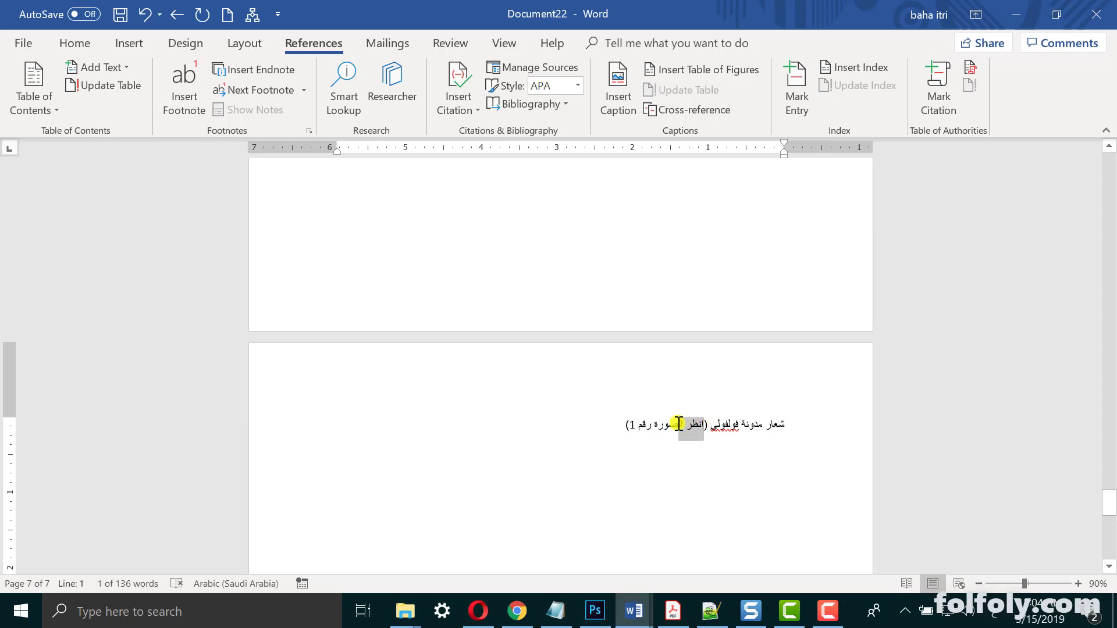
pyautogui.moveTo(684, 424); pyautogui.dragTo(628, 426)
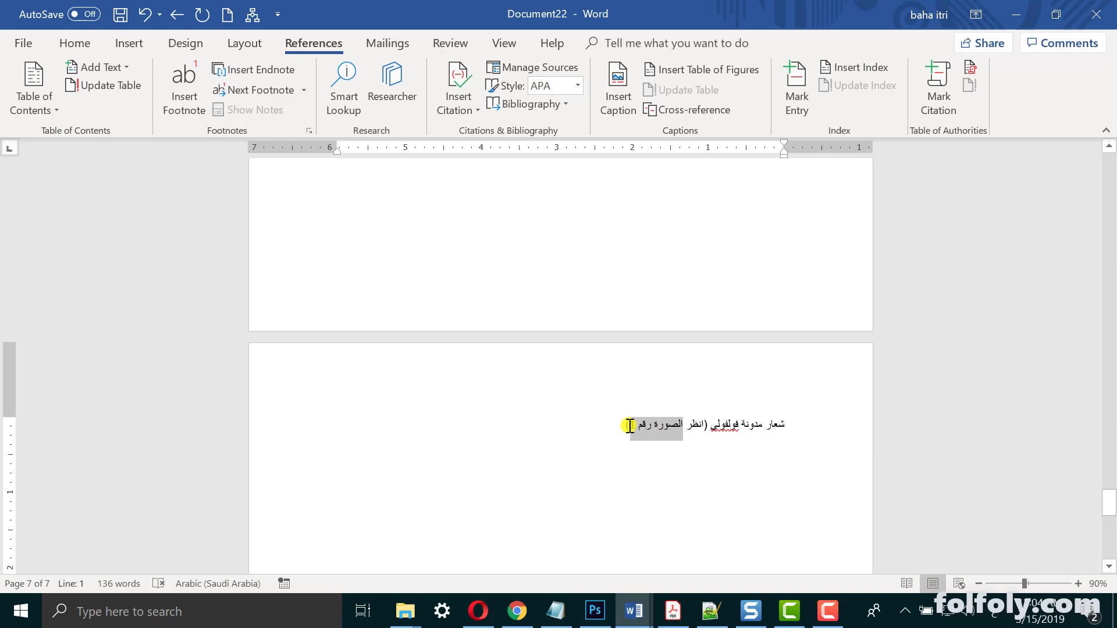
# - Insert a hyperlinked صورة cross-reference to caption صورة 1, accidentally inserting it twice
pyautogui.click(71, 49)
pyautogui.click(119, 45)
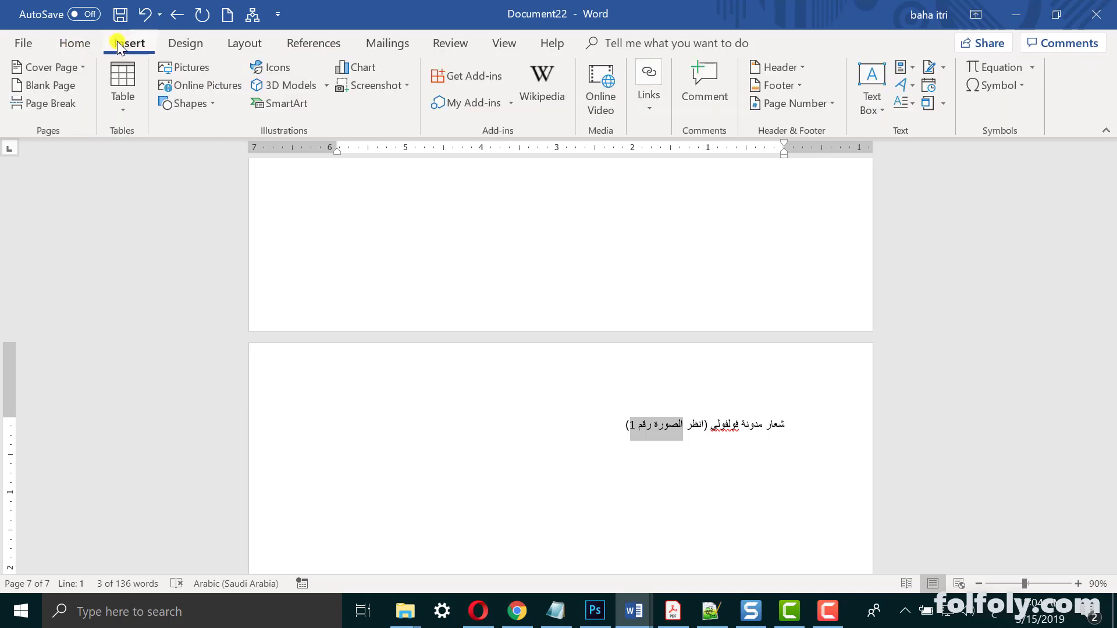
pyautogui.click(648, 106)
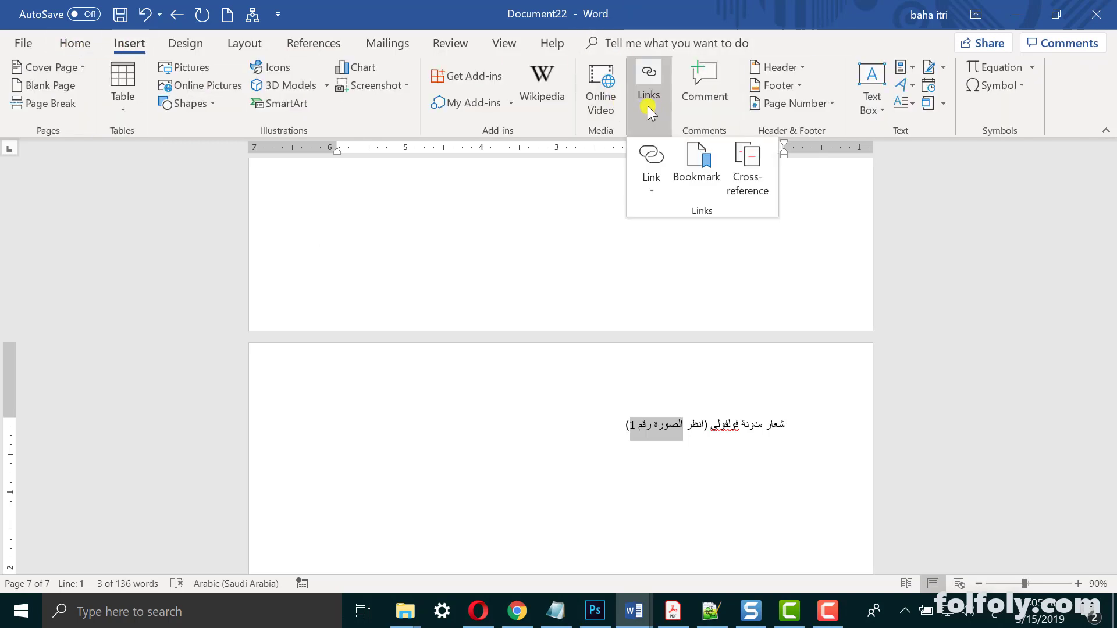
pyautogui.click(749, 172)
pyautogui.moveTo(831, 285)
pyautogui.mouseDown()
pyautogui.moveTo(700, 165)
pyautogui.moveTo(727, 149)
pyautogui.mouseUp()
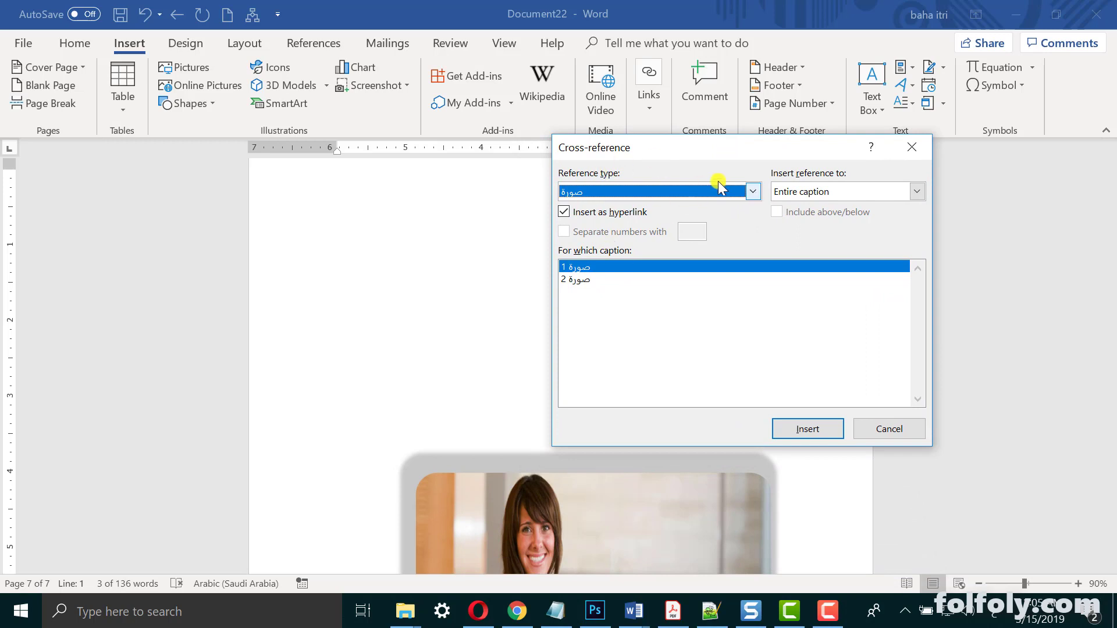
pyautogui.click(753, 191)
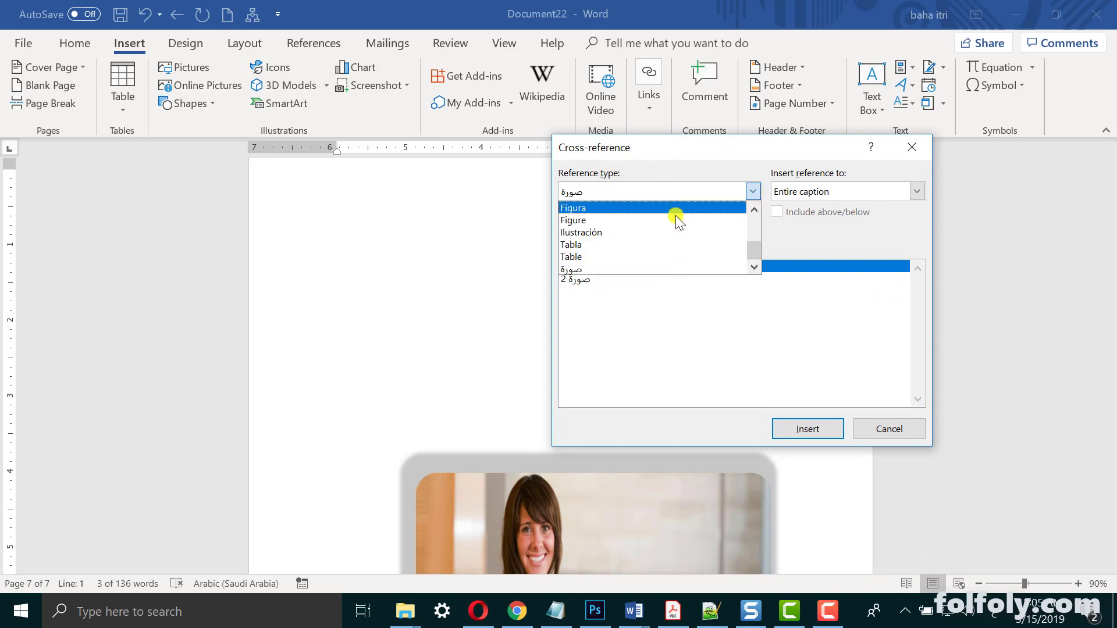
pyautogui.click(622, 264)
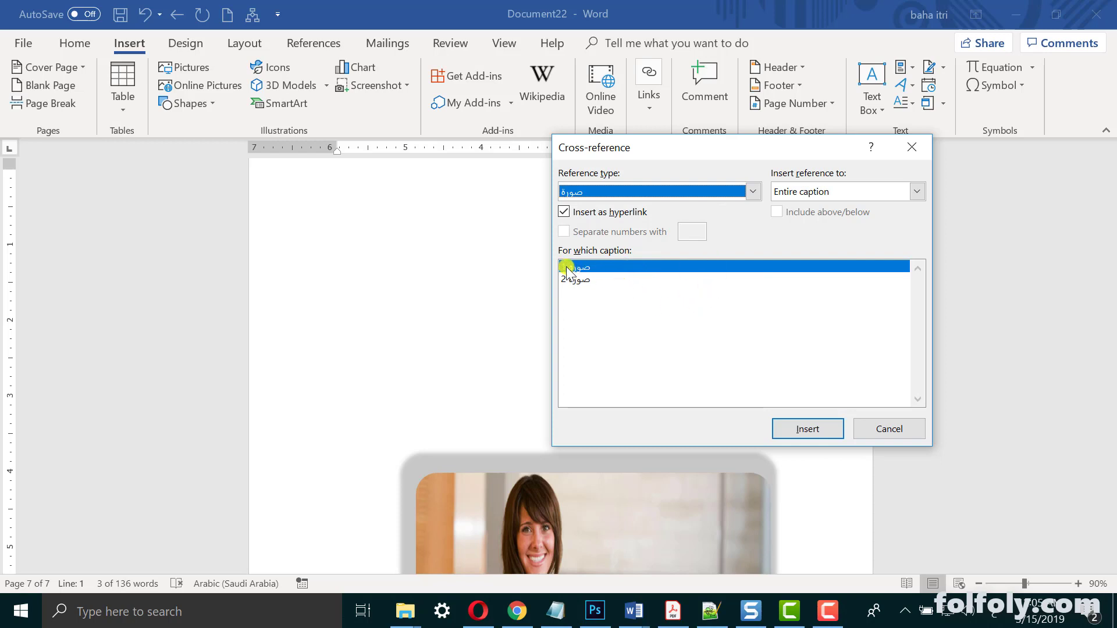
pyautogui.click(576, 278)
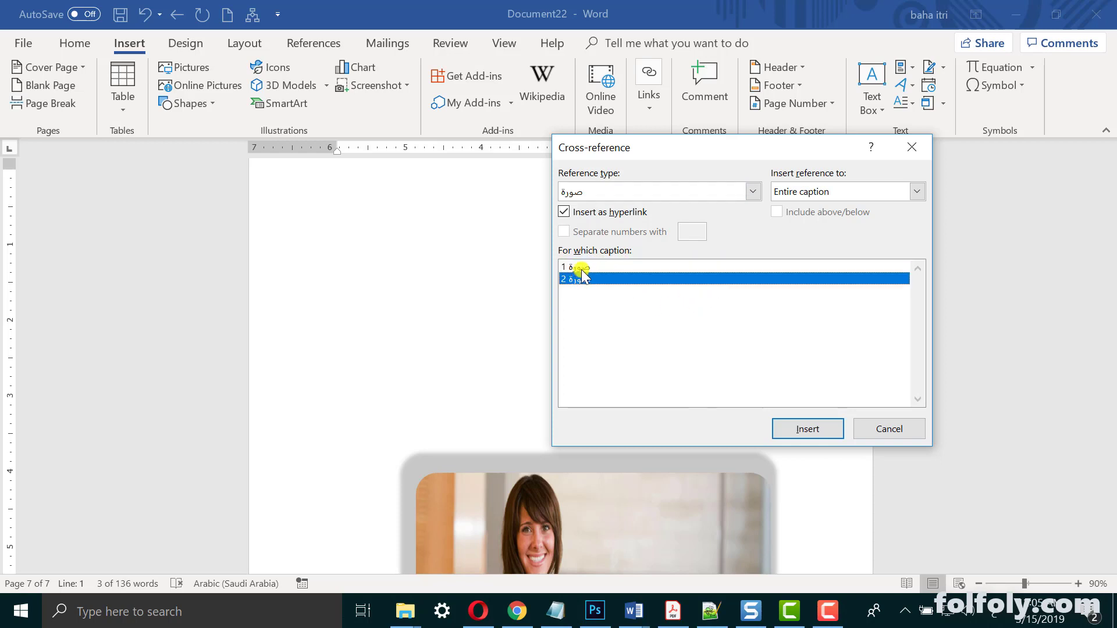
pyautogui.click(579, 268)
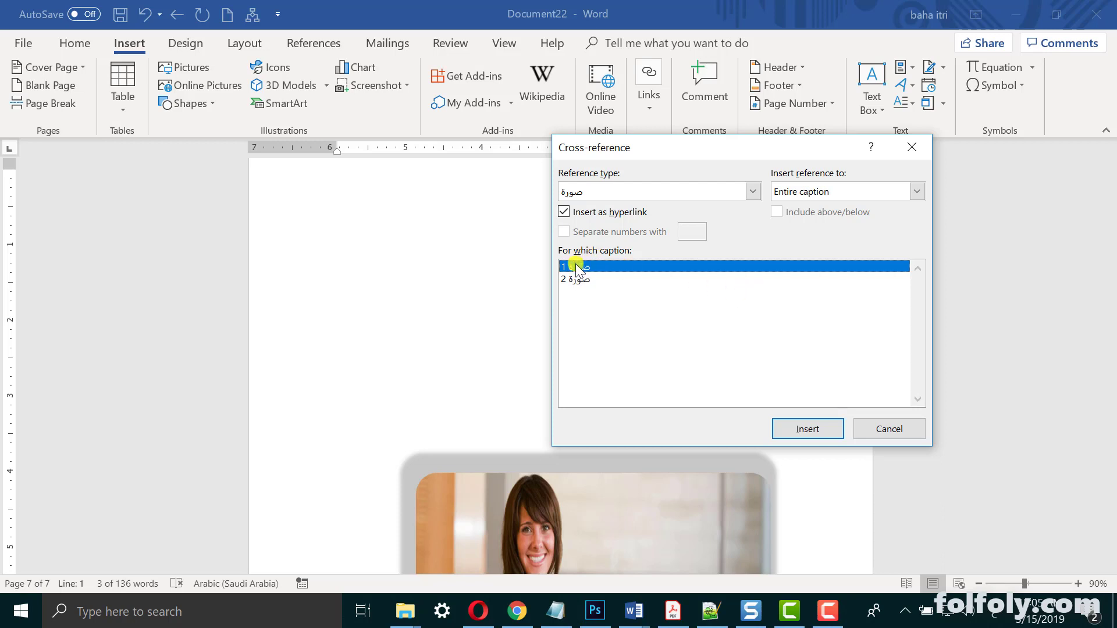
pyautogui.click(807, 427)
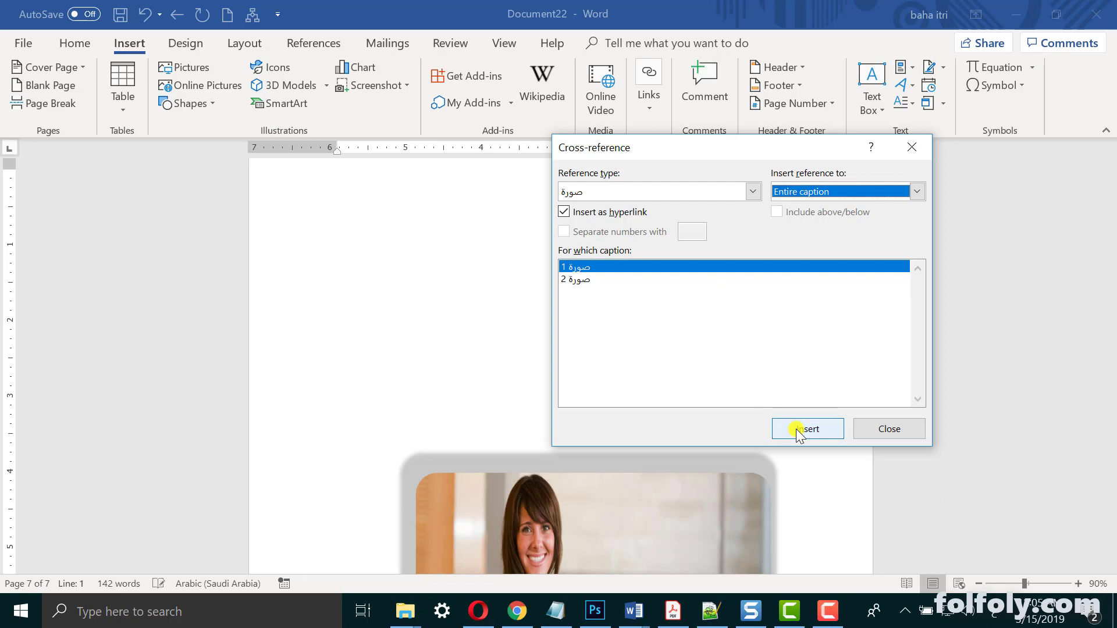
pyautogui.click(817, 424)
pyautogui.click(892, 430)
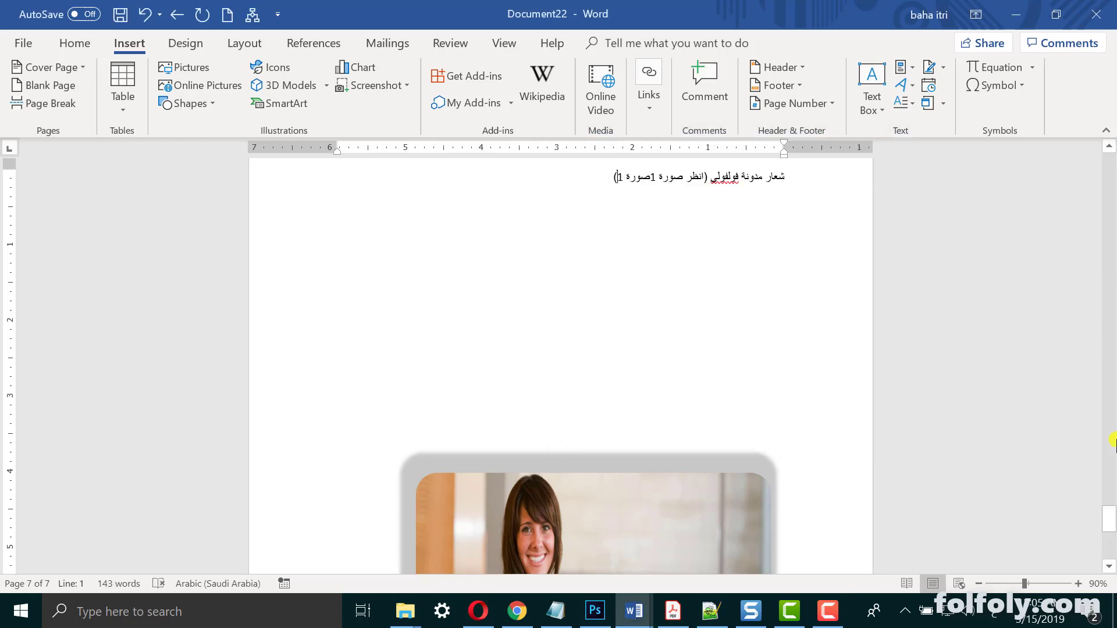
# - Undo the duplicated صورة 1 cross-reference on the last page
pyautogui.moveTo(1110, 509); pyautogui.dragTo(1112, 515)
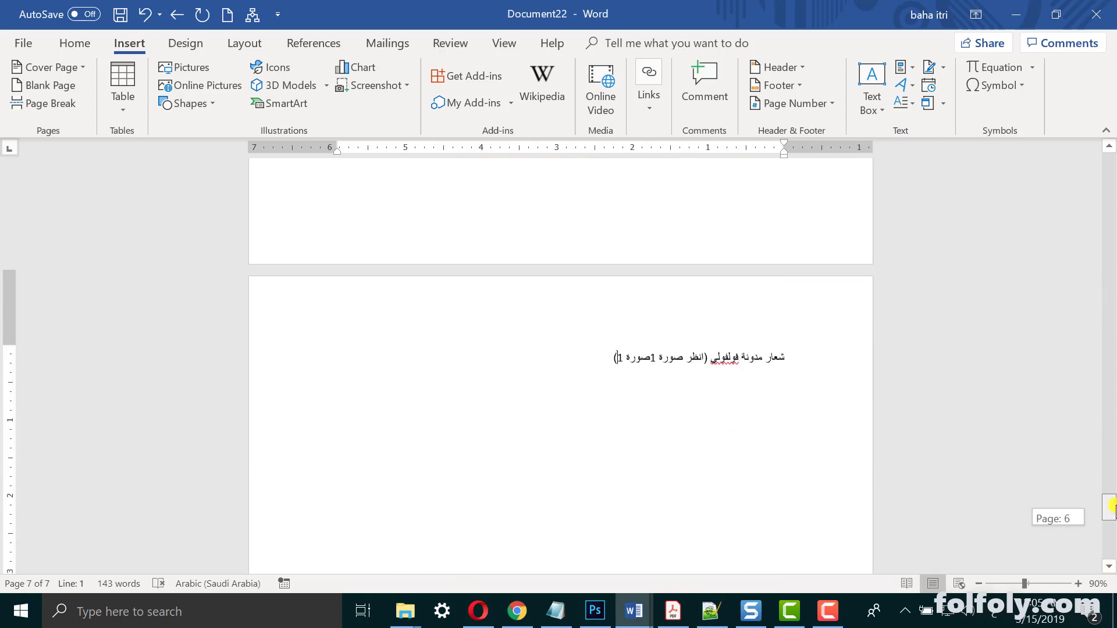
pyautogui.moveTo(1112, 515); pyautogui.dragTo(1109, 506)
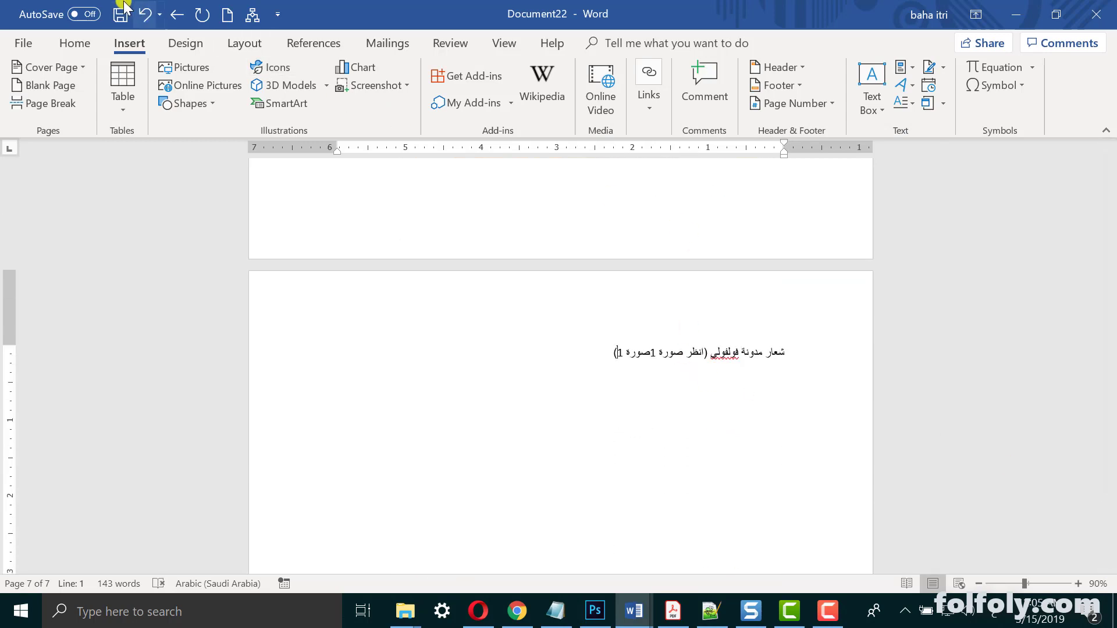
pyautogui.click(145, 14)
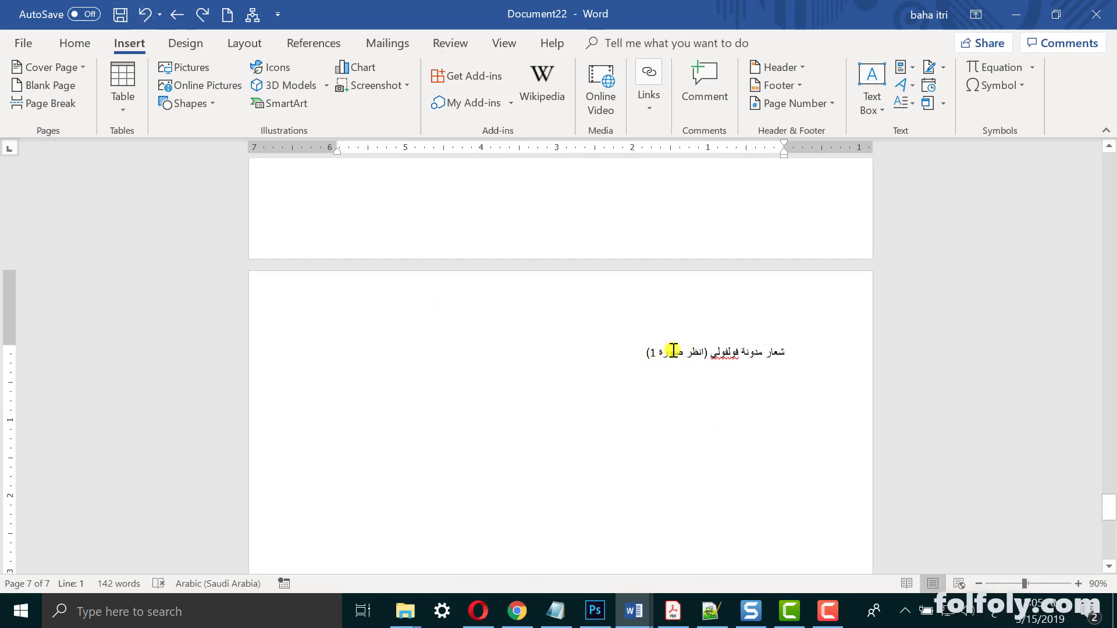
pyautogui.moveTo(668, 352)
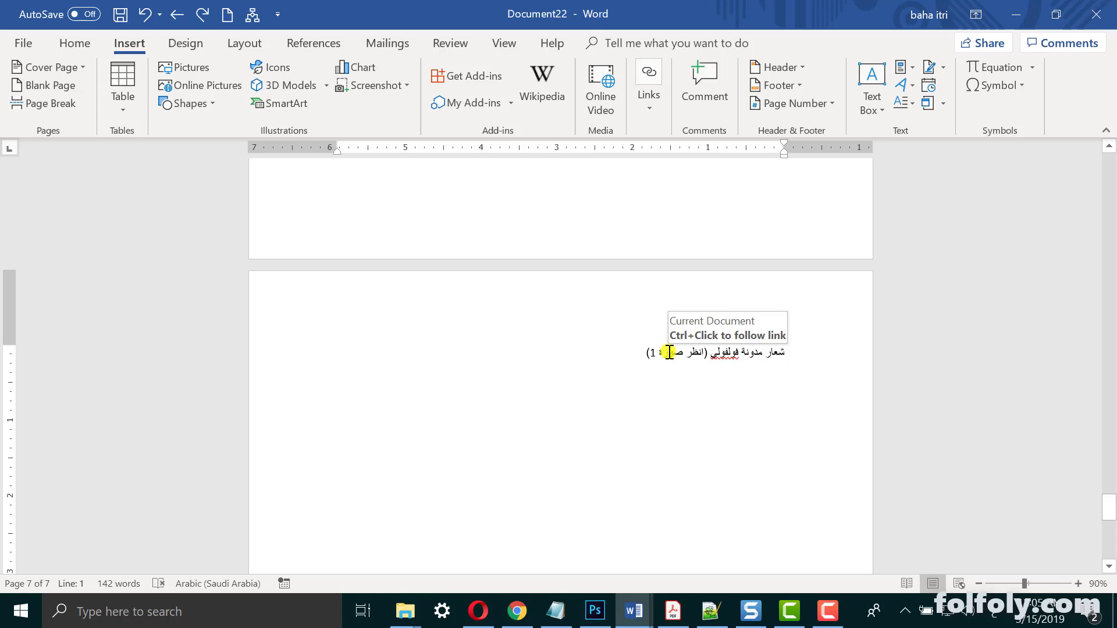
# - Ctrl+click the cross-reference to jump to the صورة 1 caption on page 1
pyautogui.press('ctrl')
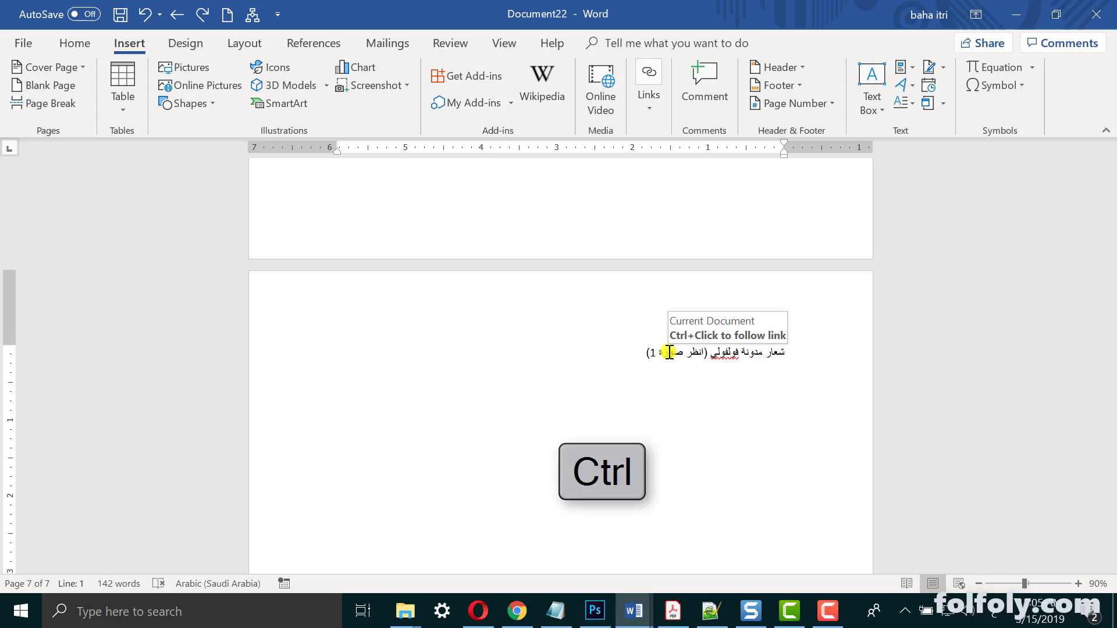
pyautogui.keyDown('ctrl'); pyautogui.click(669, 352); pyautogui.keyUp('ctrl')
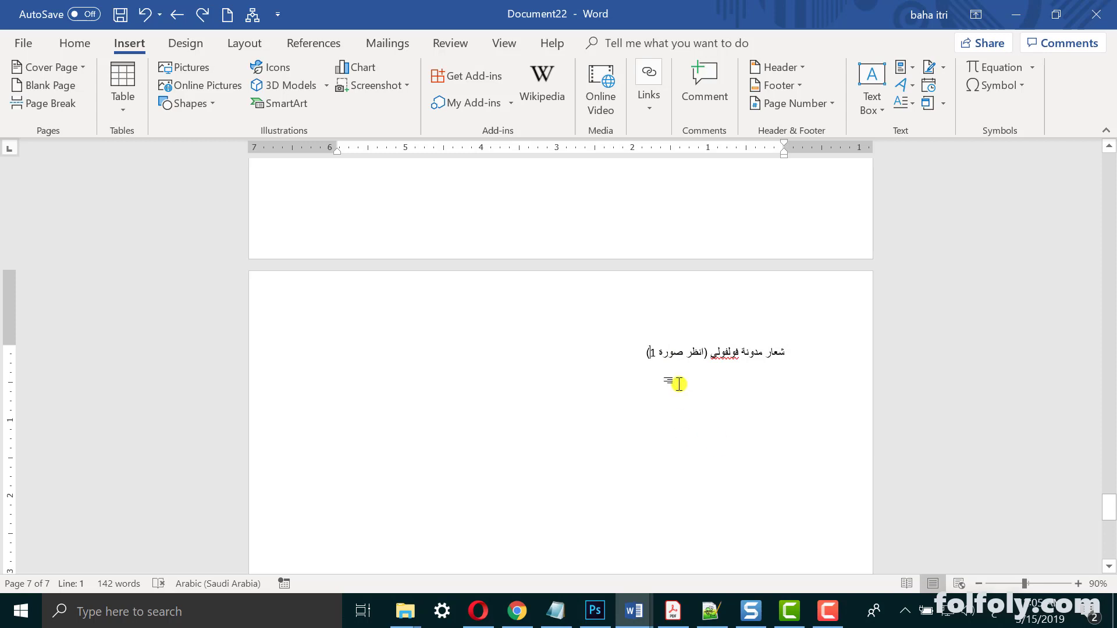
pyautogui.keyDown('ctrl'); pyautogui.click(665, 353); pyautogui.keyUp('ctrl')
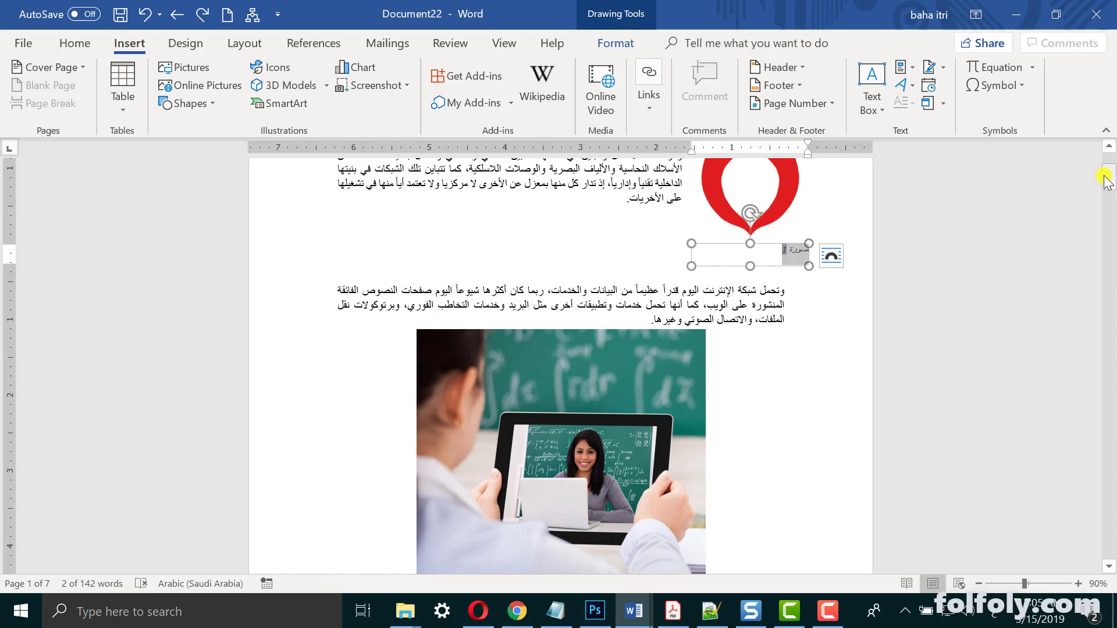
pyautogui.click(623, 220)
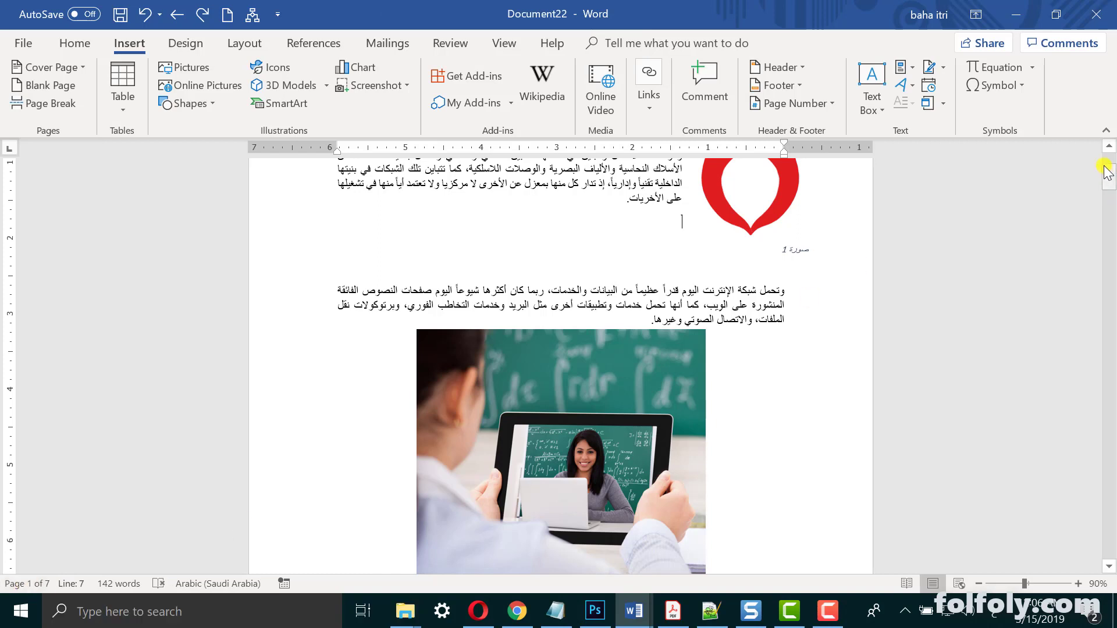
# - Return to the last page and follow the صورة 1 link back to page 1 again
pyautogui.moveTo(1109, 175)
pyautogui.mouseDown()
pyautogui.moveTo(1089, 399)
pyautogui.moveTo(1091, 466)
pyautogui.moveTo(1100, 499)
pyautogui.moveTo(1110, 461)
pyautogui.moveTo(1108, 504)
pyautogui.mouseUp()
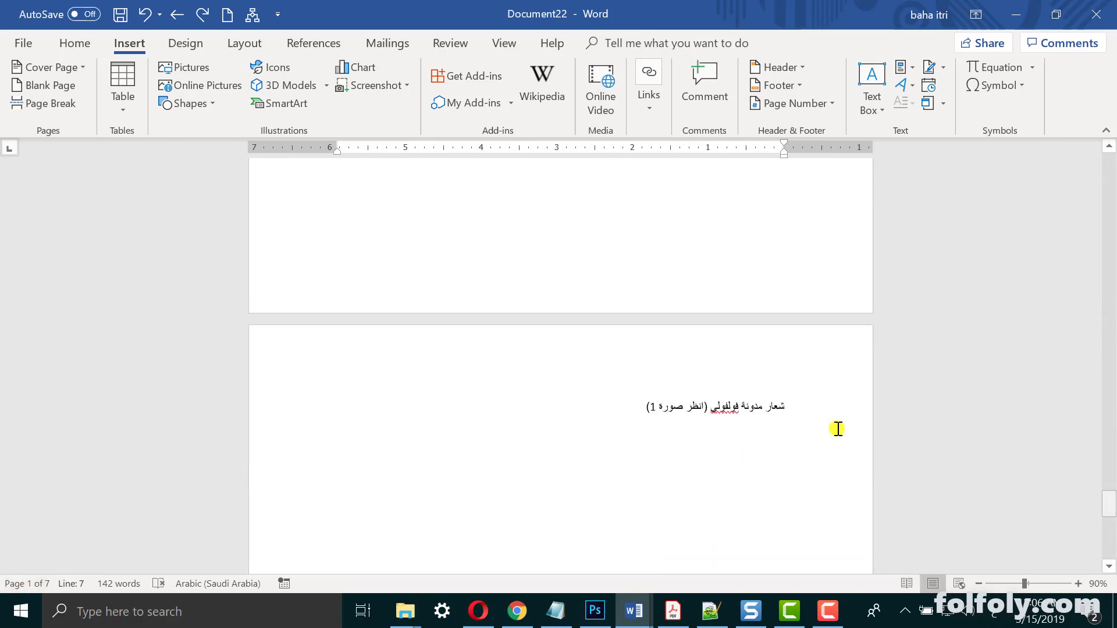
pyautogui.click(838, 429)
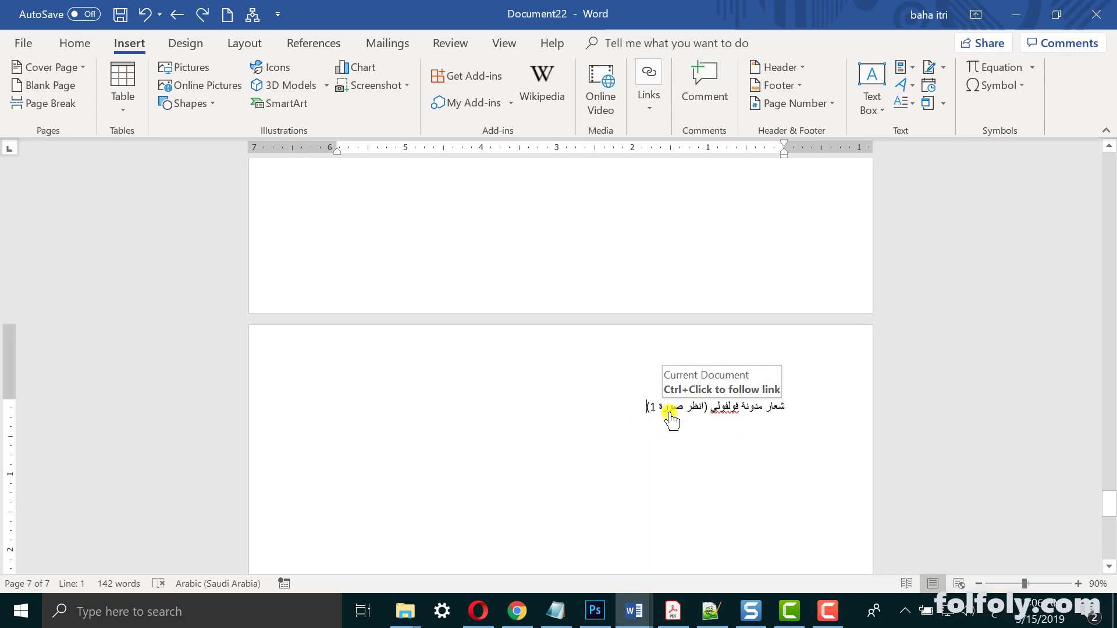
pyautogui.keyDown('ctrl'); pyautogui.click(661, 407); pyautogui.keyUp('ctrl')
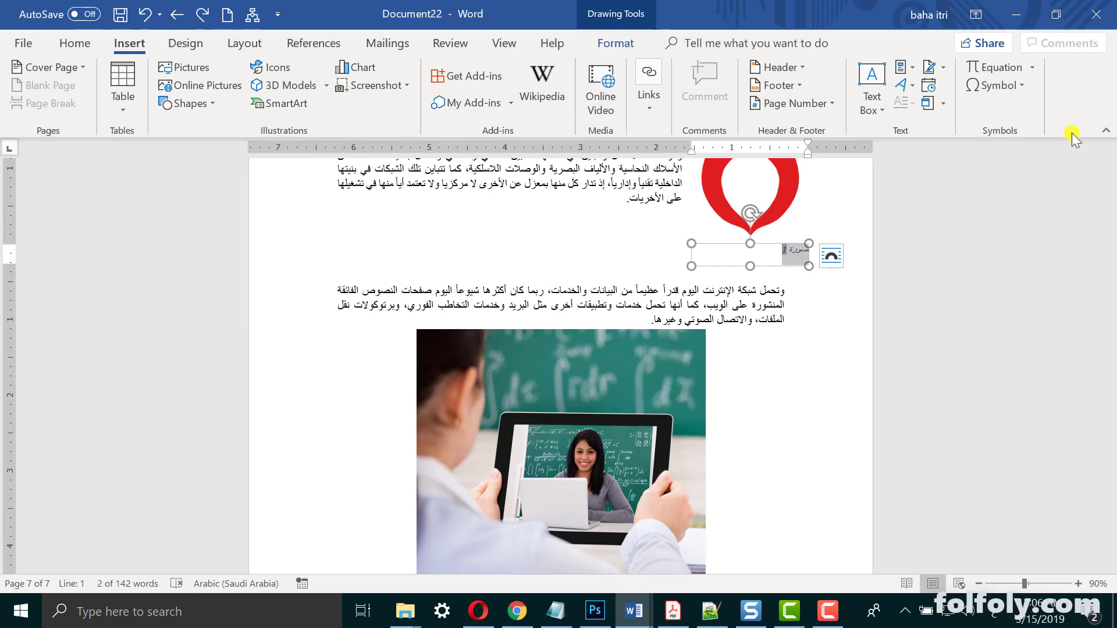
pyautogui.scroll(3, 686, 316)
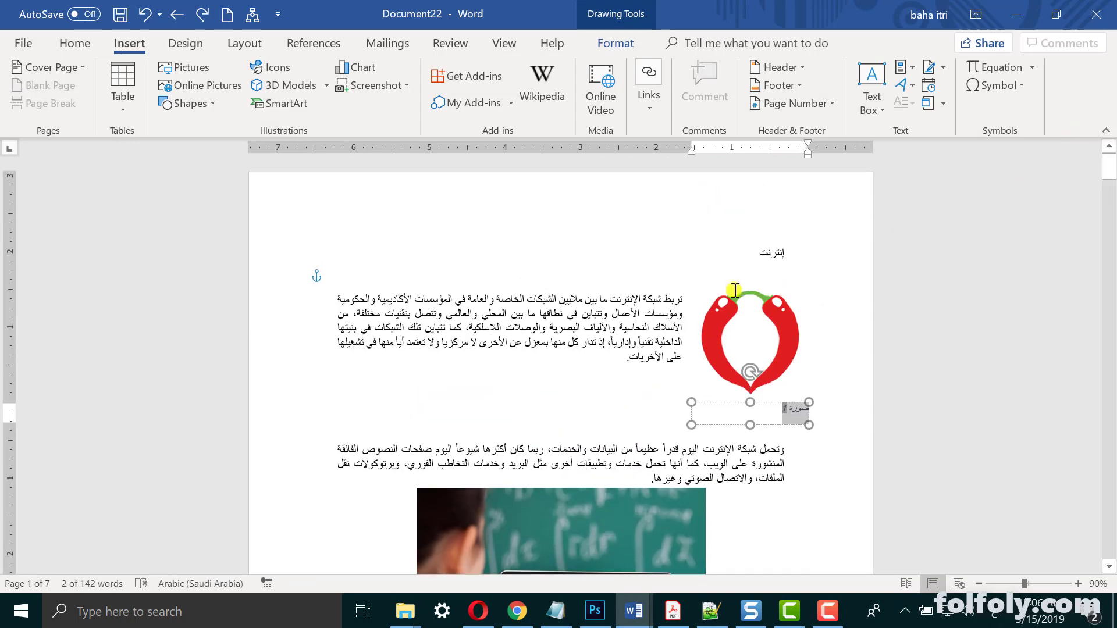
pyautogui.click(686, 316)
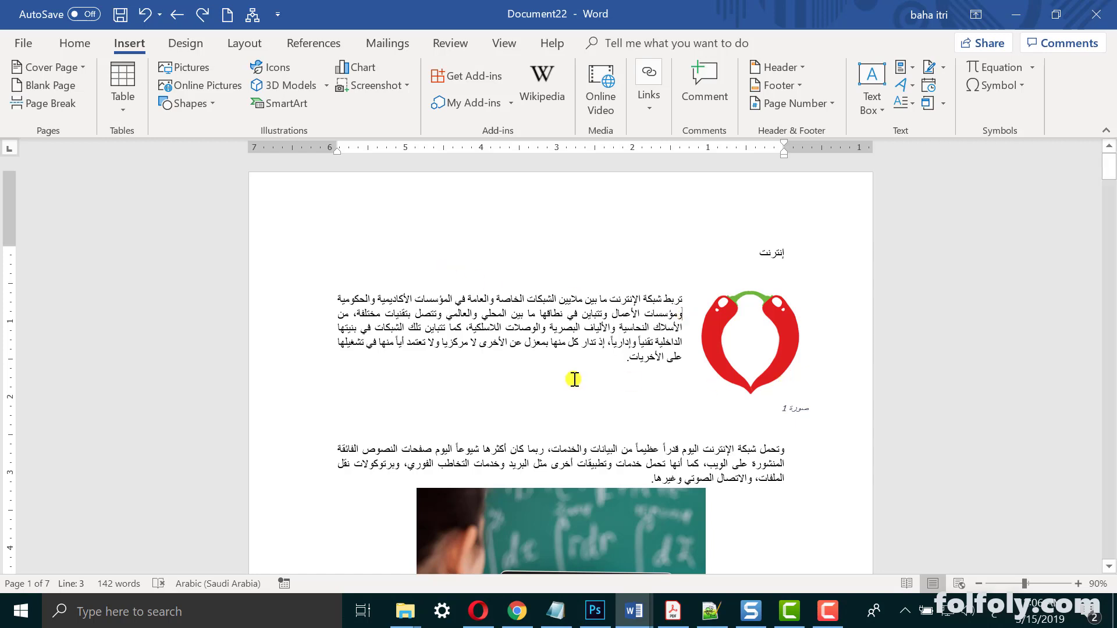
# - Move the pepper logo beside the first paragraph
pyautogui.click(740, 330)
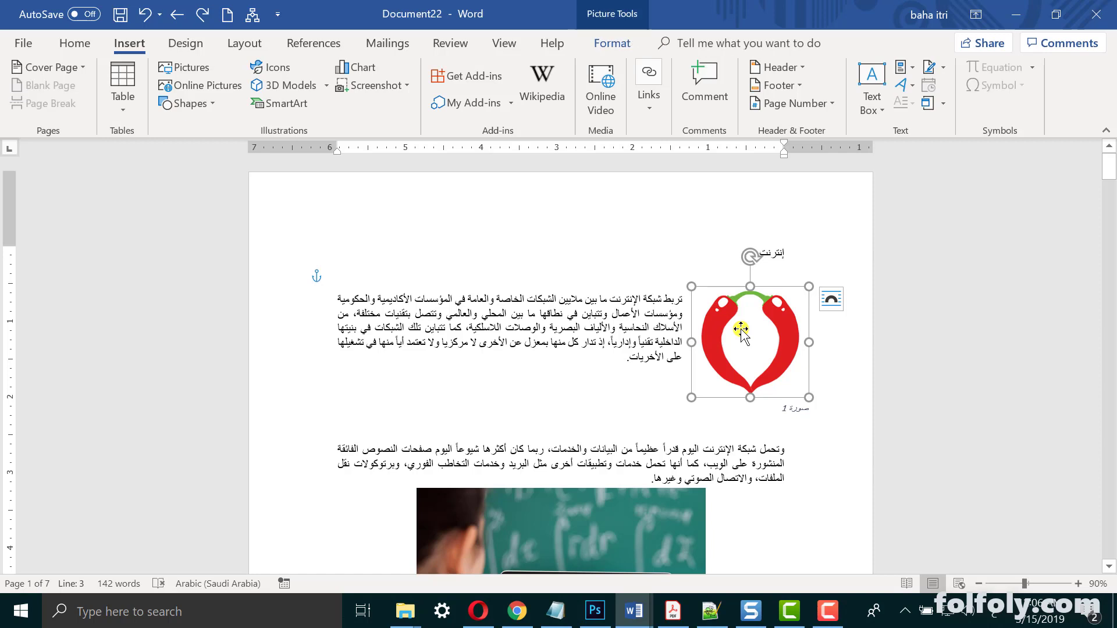
pyautogui.doubleClick(758, 343)
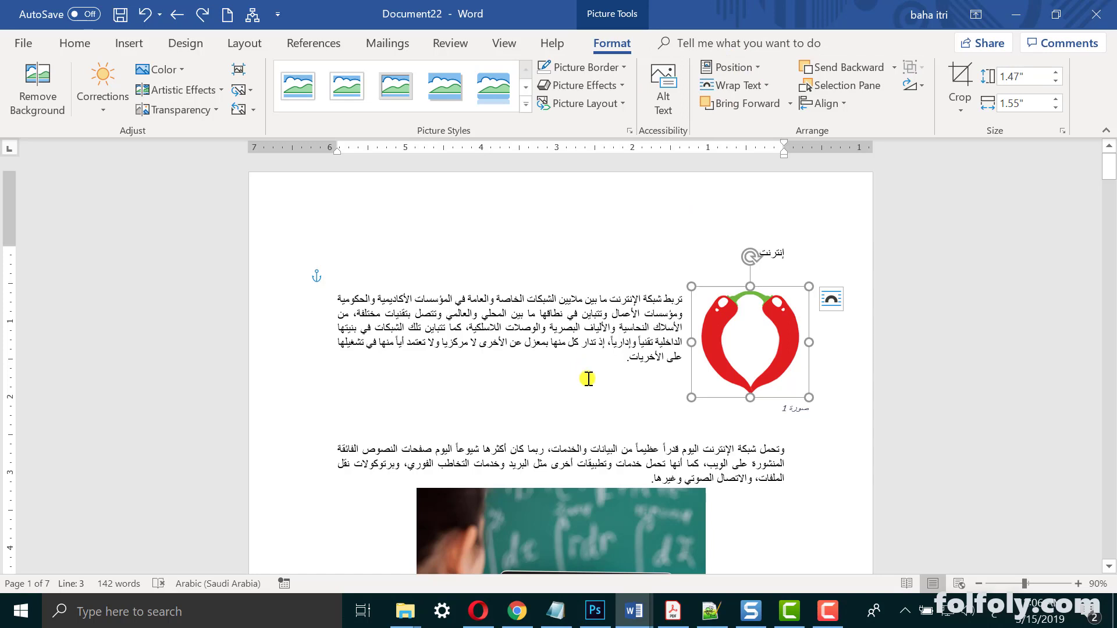
pyautogui.moveTo(744, 336)
pyautogui.mouseDown()
pyautogui.moveTo(762, 346)
pyautogui.moveTo(797, 327)
pyautogui.mouseUp()
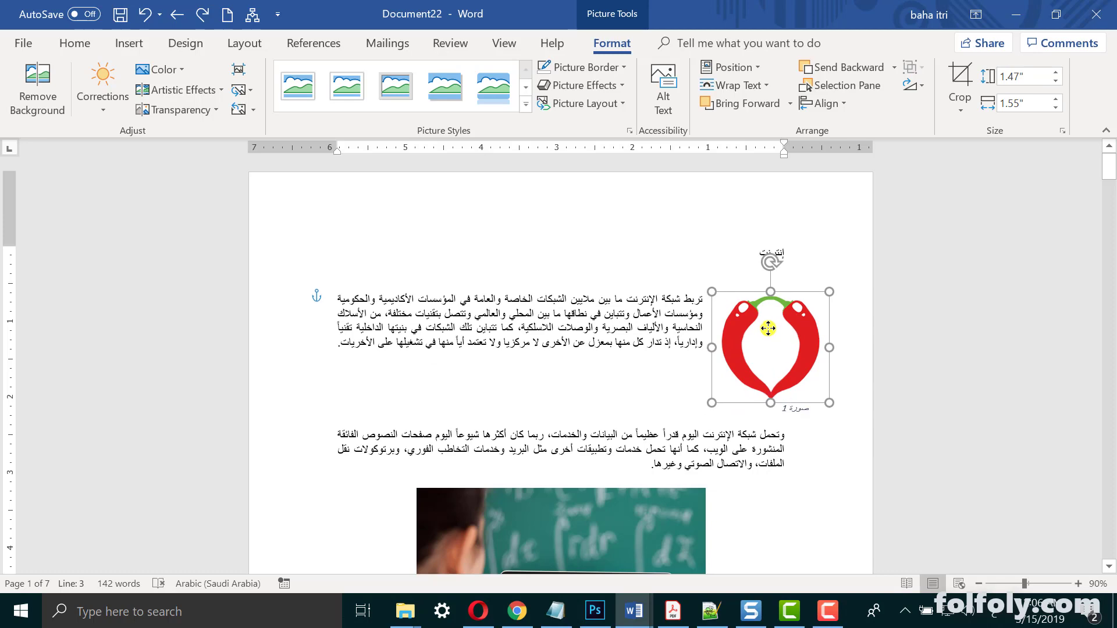
# - Preview the Position and Crop menus for the logo without changing anything
pyautogui.click(755, 73)
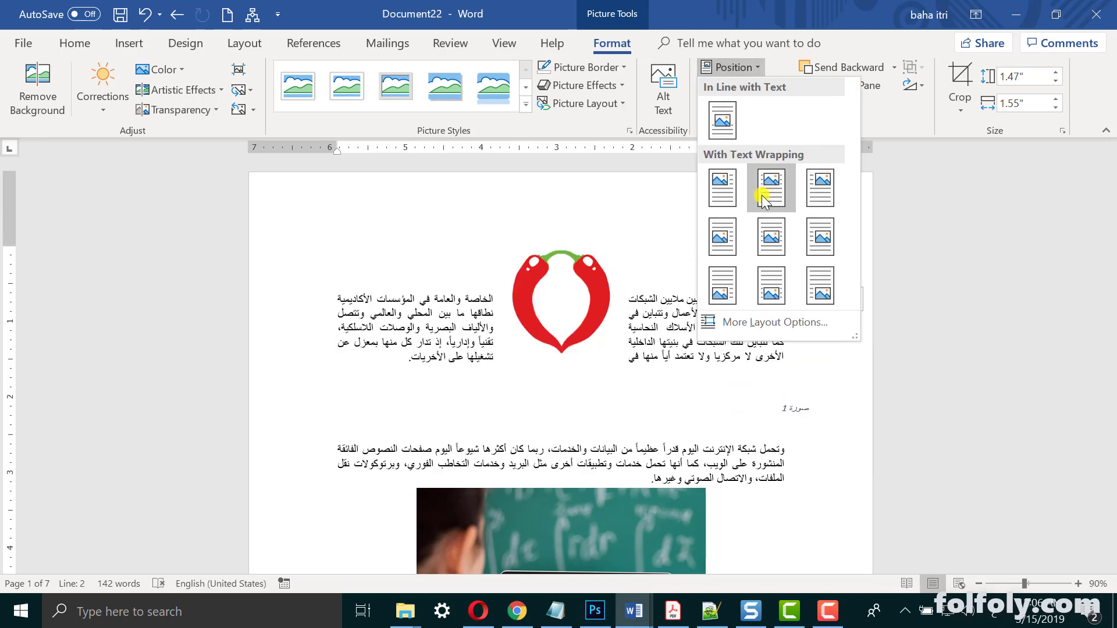
pyautogui.click(592, 283)
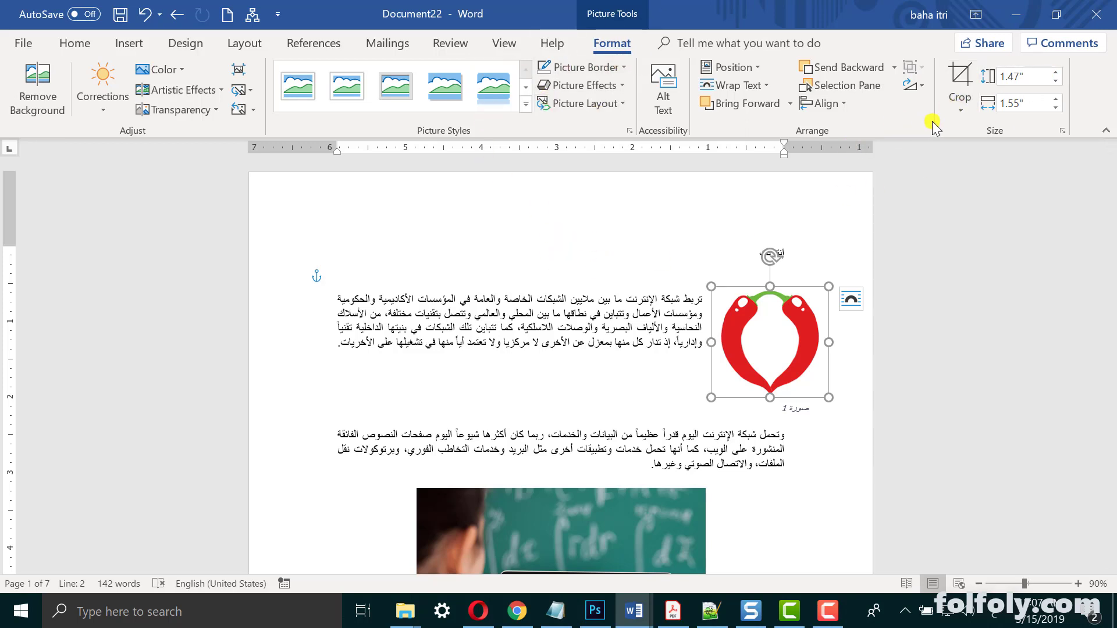
pyautogui.click(961, 110)
pyautogui.click(960, 111)
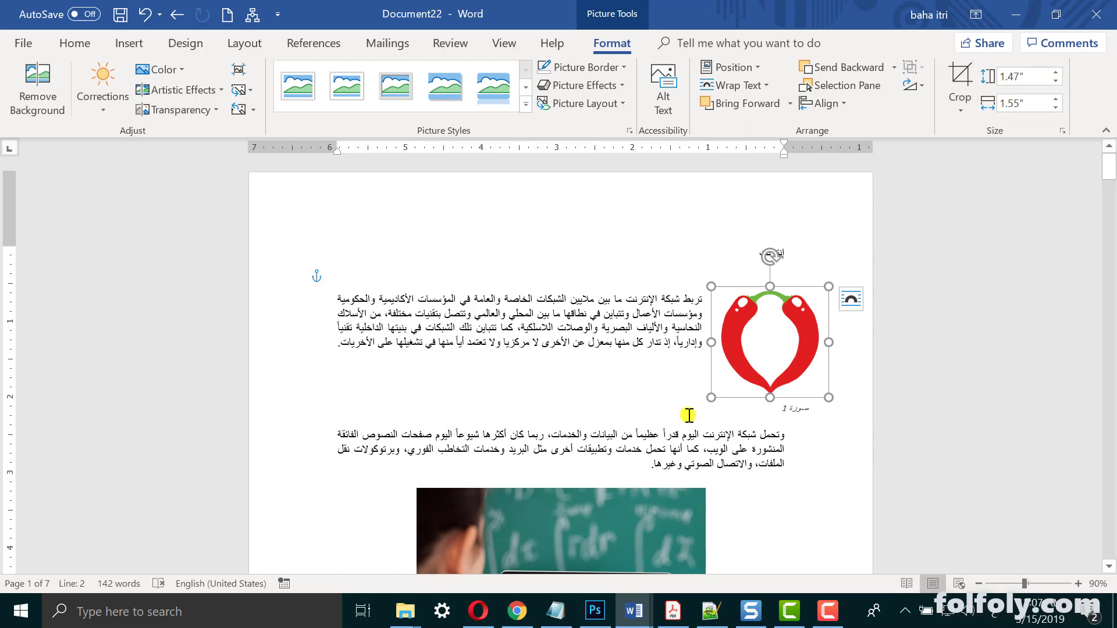
# - Crop the classroom photo to a Pentagon shape using Crop to Shape
pyautogui.click(598, 531)
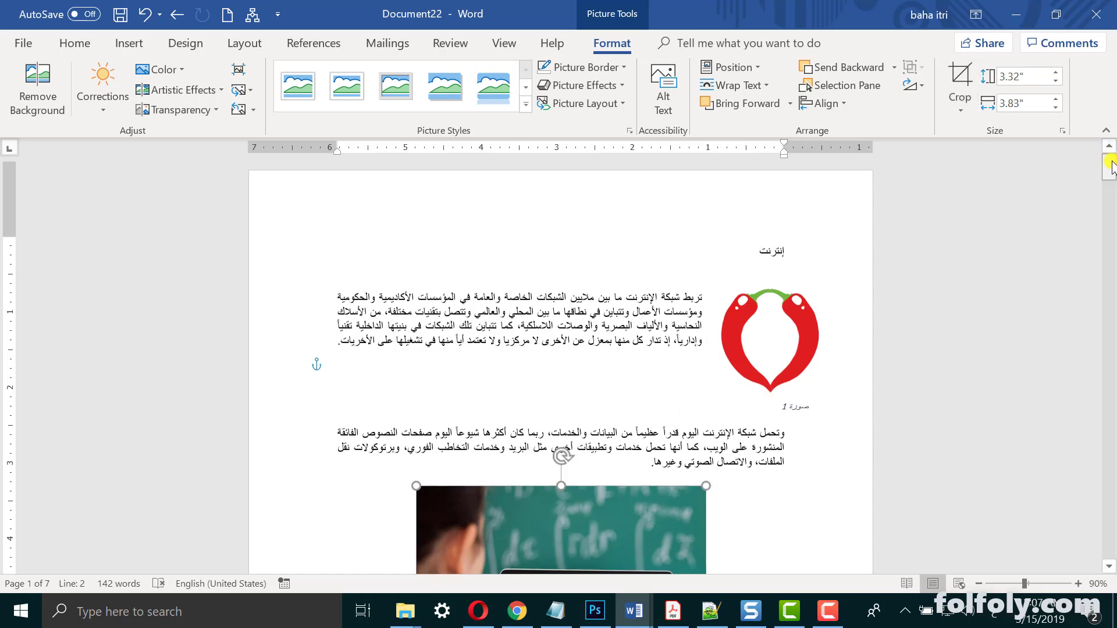
pyautogui.scroll(-5, 1110, 152)
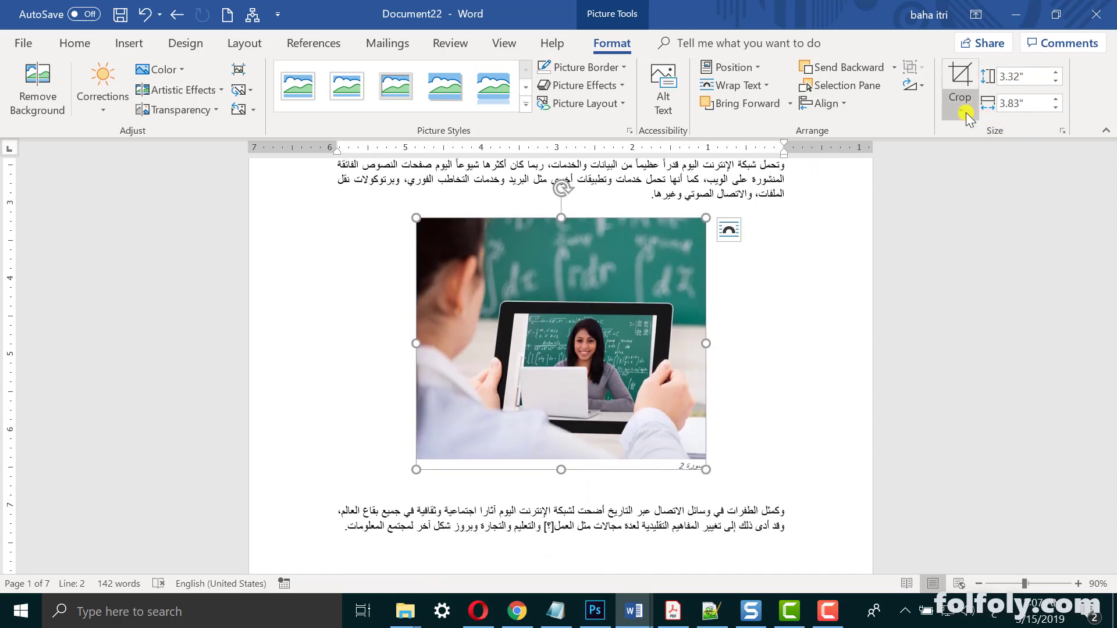
pyautogui.click(965, 112)
pyautogui.moveTo(1000, 154)
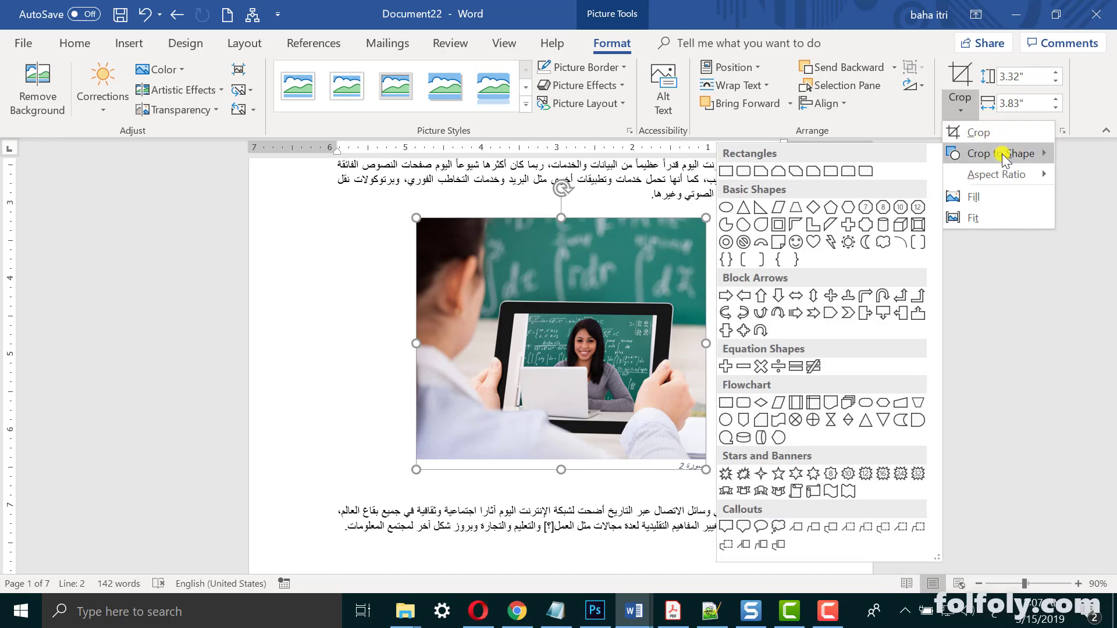
pyautogui.click(836, 213)
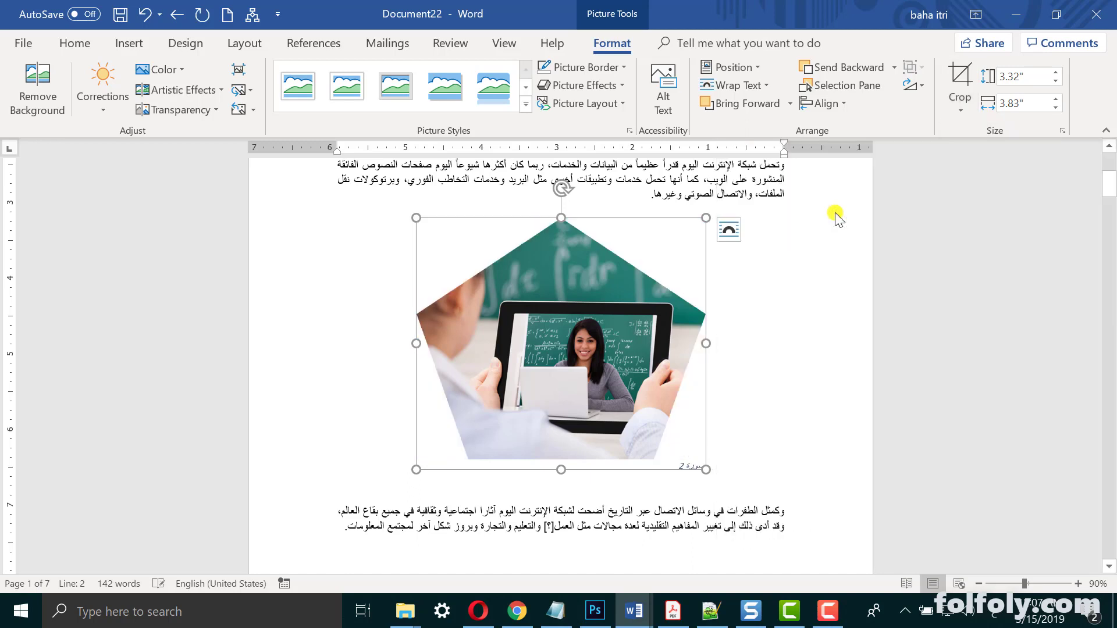
pyautogui.click(741, 293)
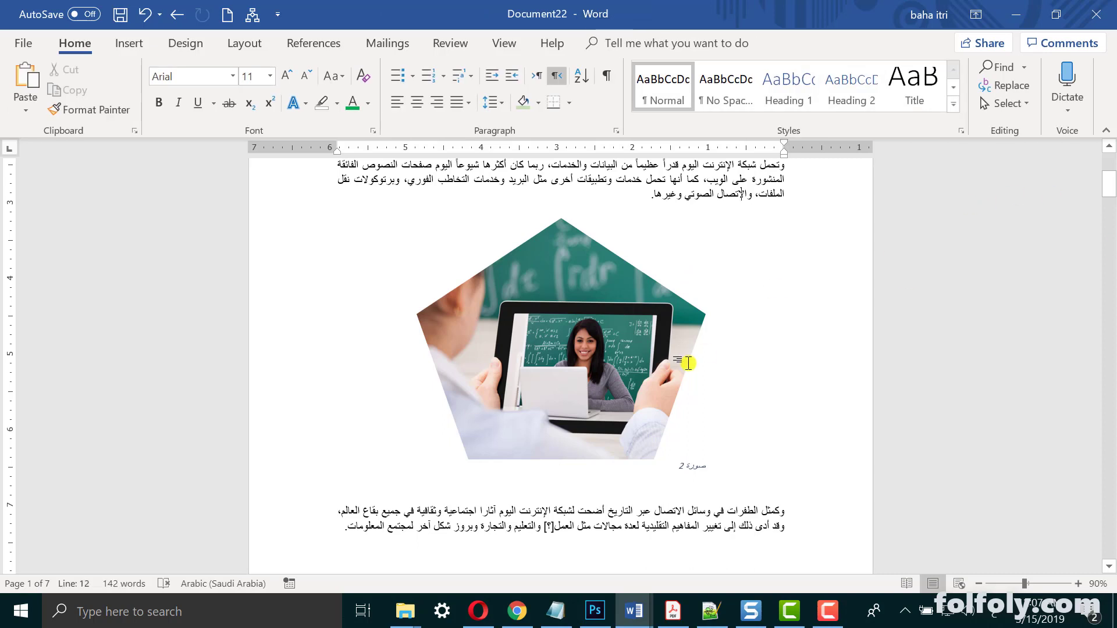
# - Check the pentagon photo's alignment options without changes and deselect it to view the result
pyautogui.click(554, 334)
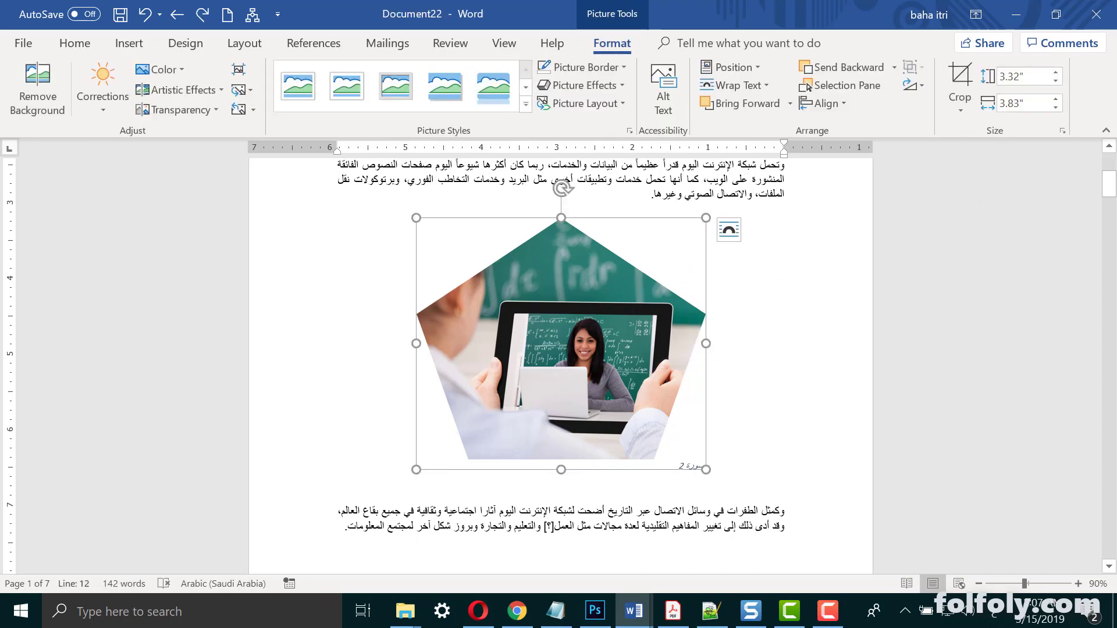
pyautogui.scroll(3, 1078, 185)
pyautogui.scroll(-2, 1079, 186)
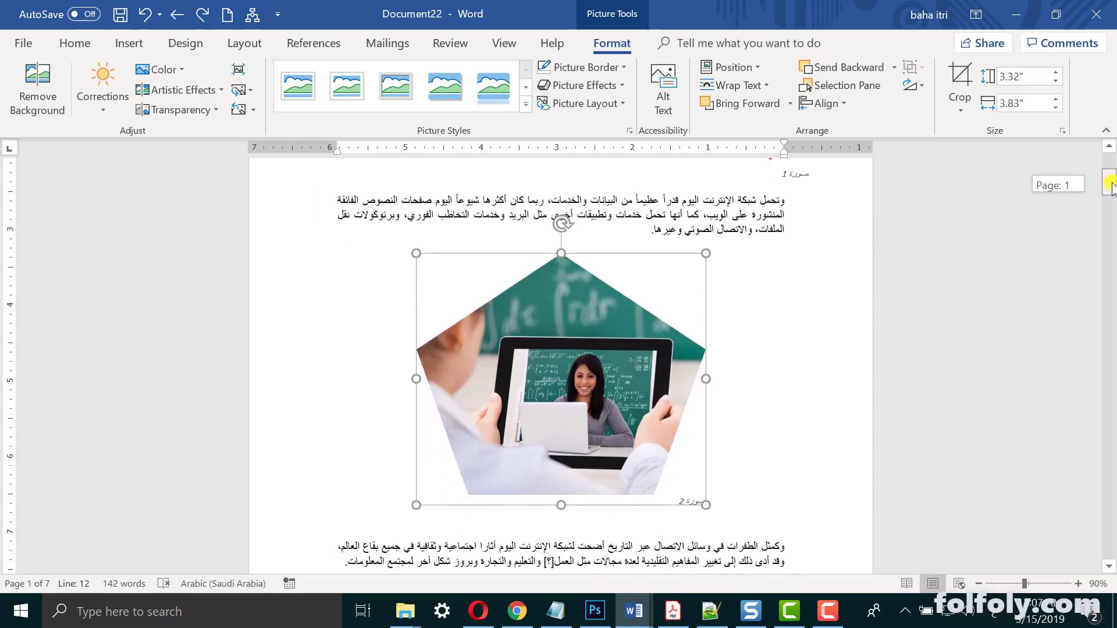
pyautogui.click(826, 103)
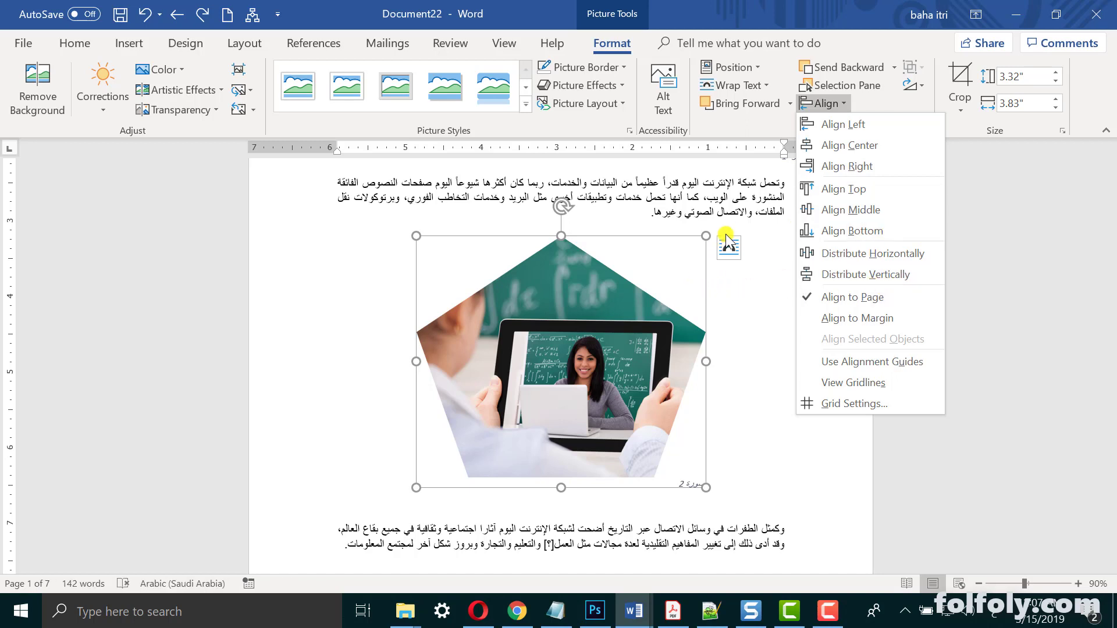
pyautogui.press('Escape')
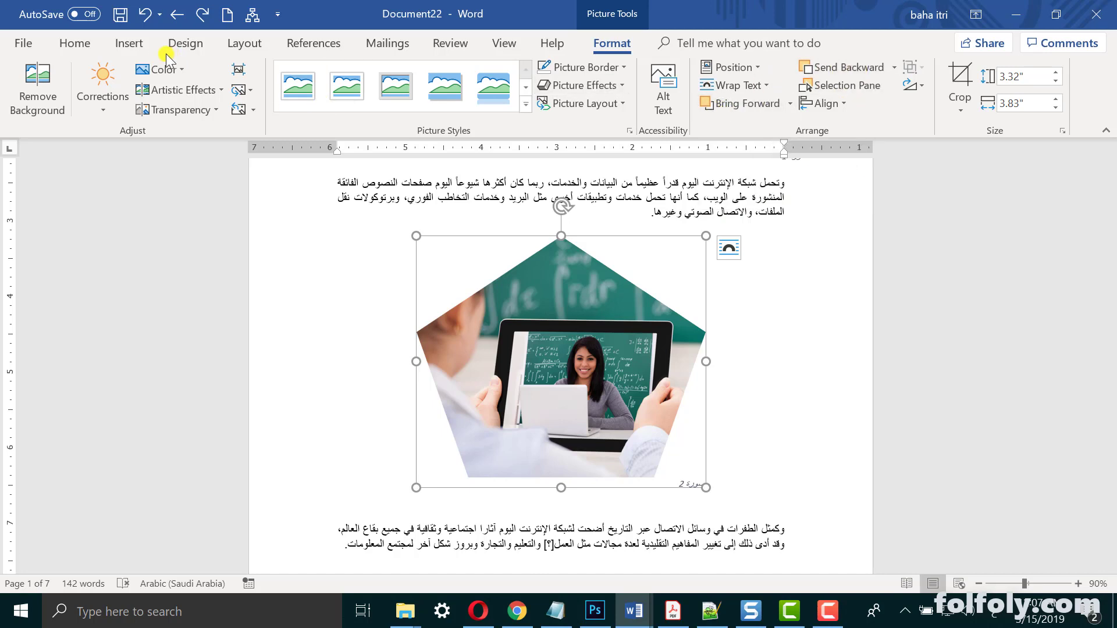
pyautogui.click(133, 47)
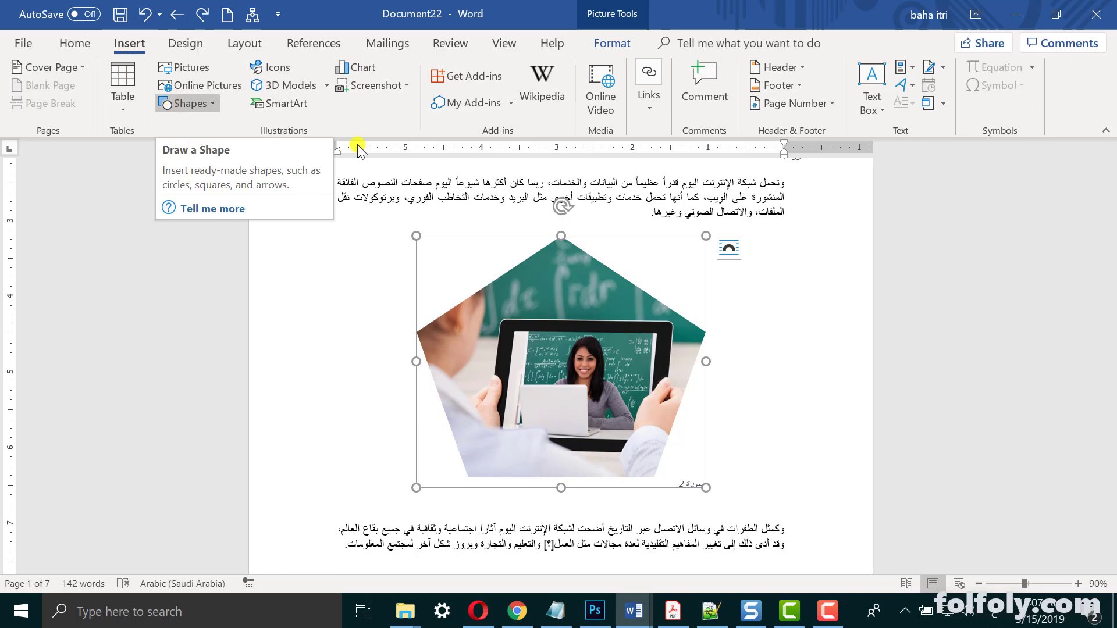
pyautogui.click(739, 201)
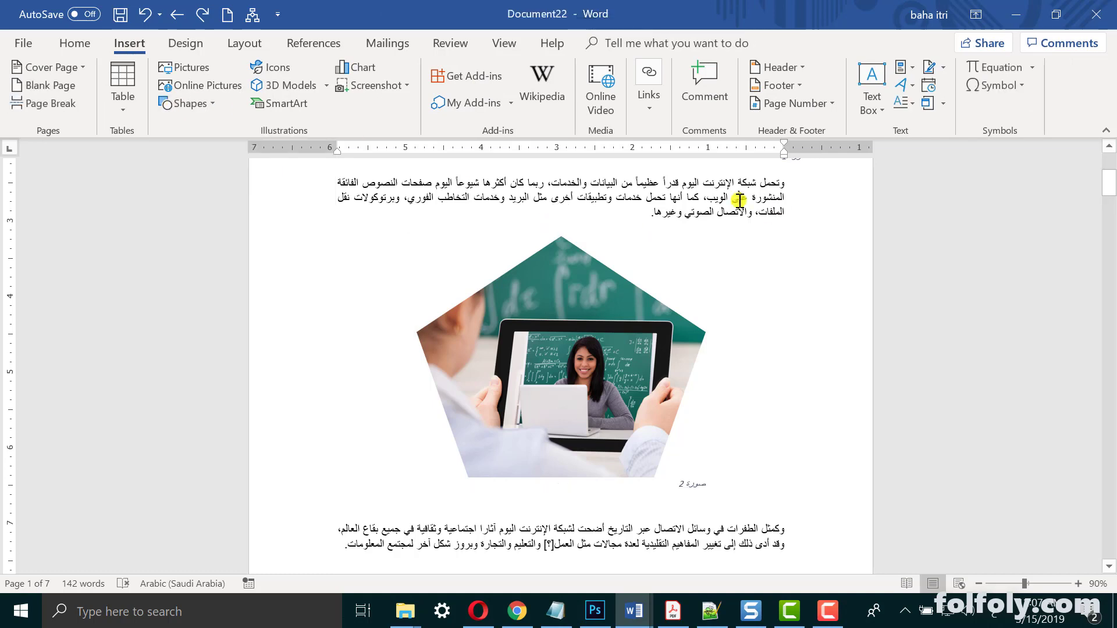